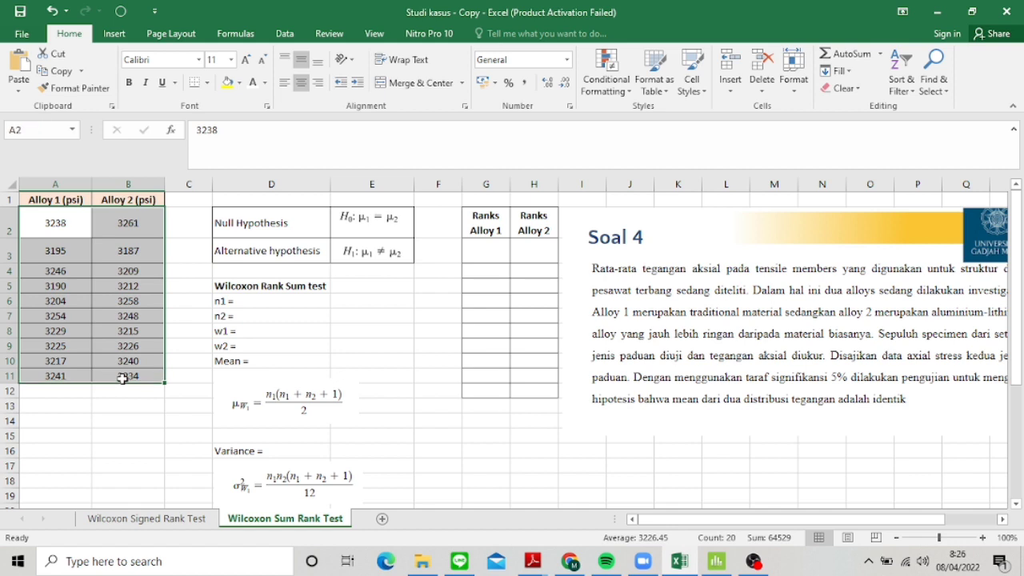
# Enter 10 as the sample size for both n1 in E6 and n2 in E7, using black font
pyautogui.click(55, 223)
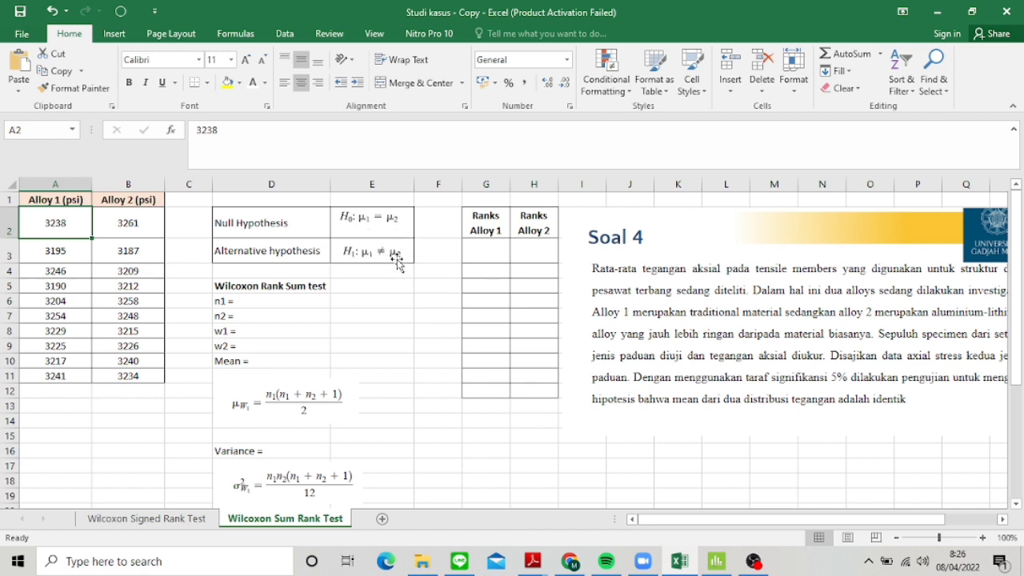
pyautogui.click(361, 301)
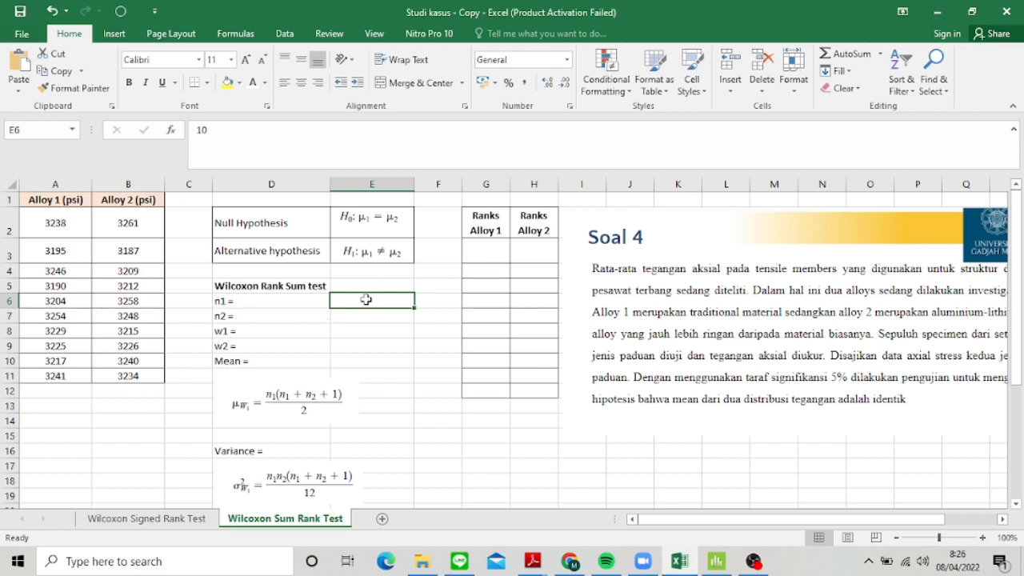
pyautogui.write('1')
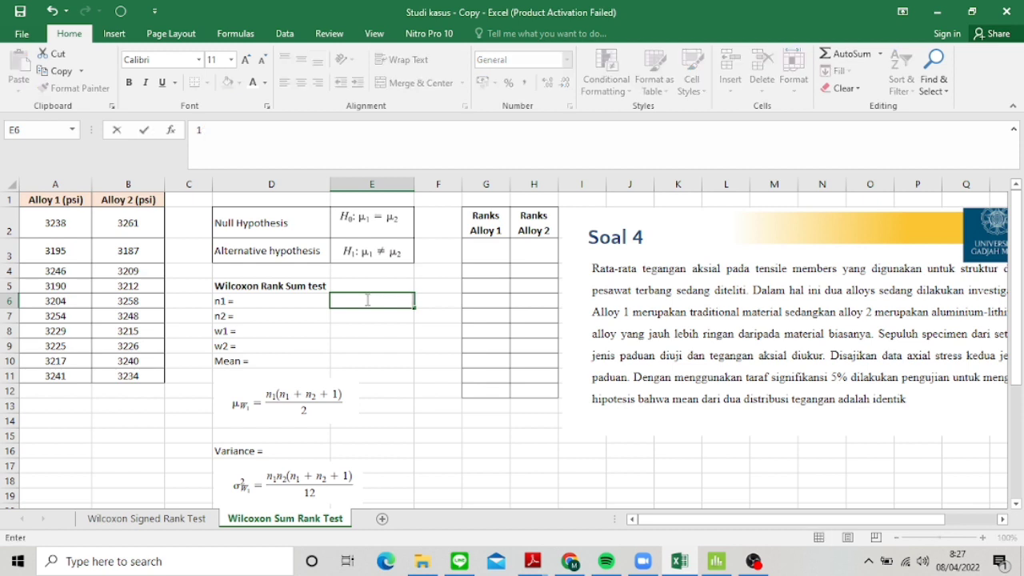
pyautogui.click(265, 82)
pyautogui.click(257, 106)
pyautogui.click(400, 342)
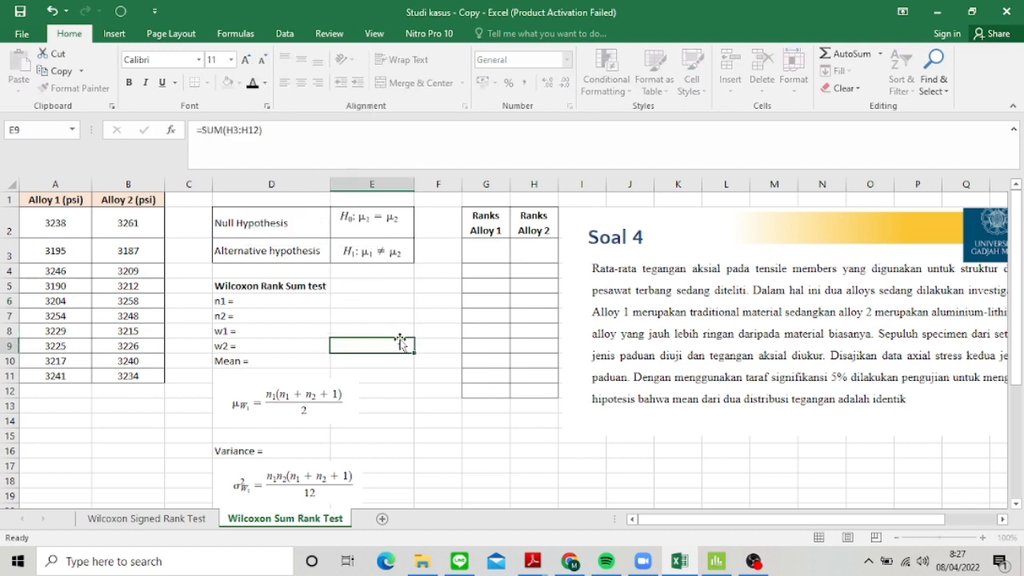
pyautogui.click(391, 302)
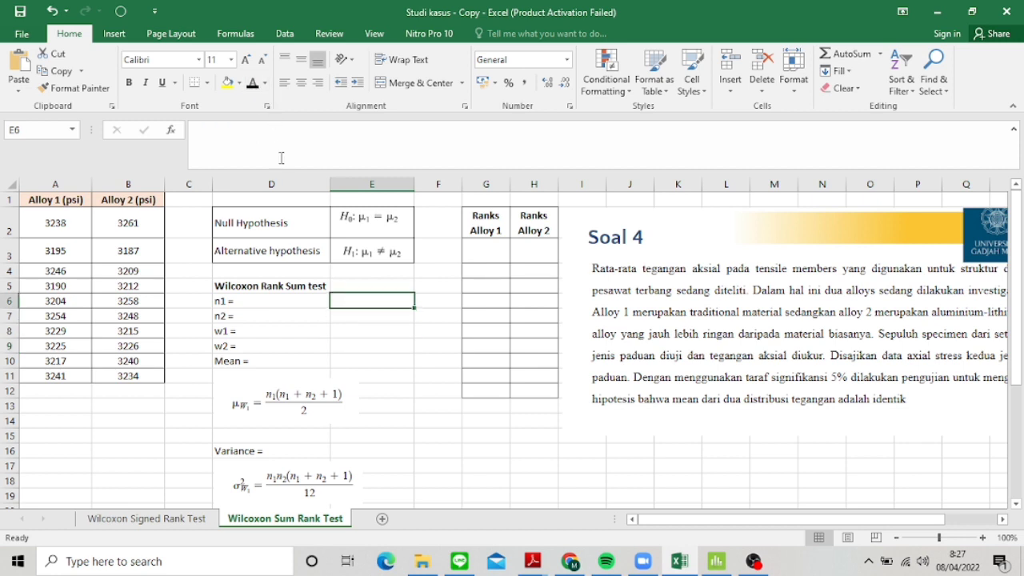
pyautogui.doubleClick(363, 300)
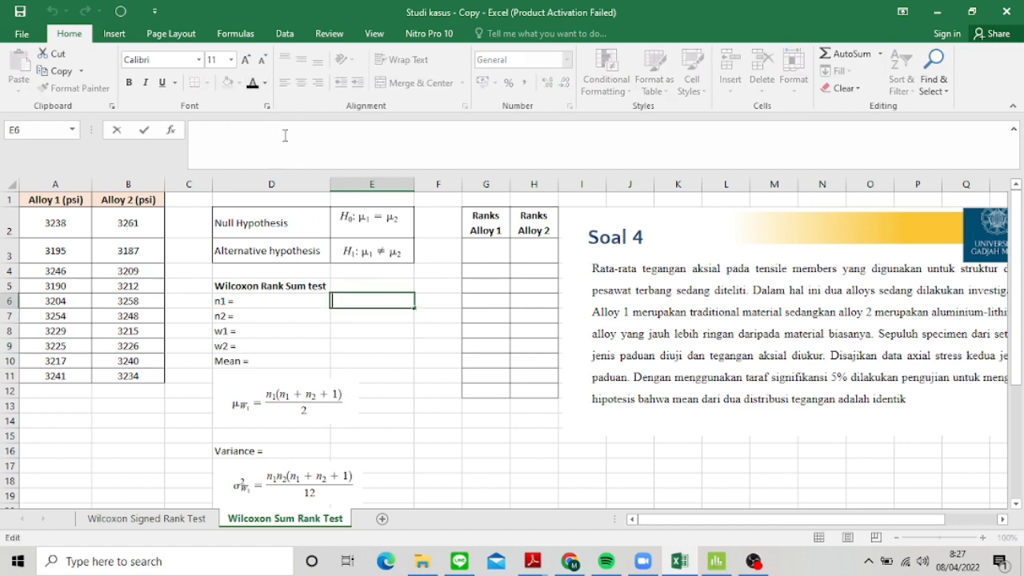
pyautogui.click(349, 314)
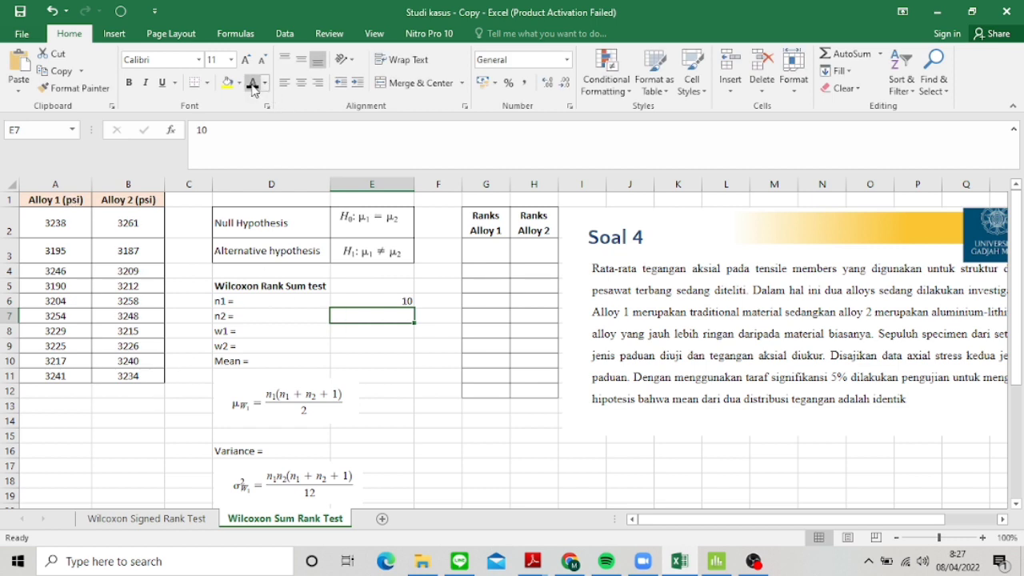
pyautogui.write('10')
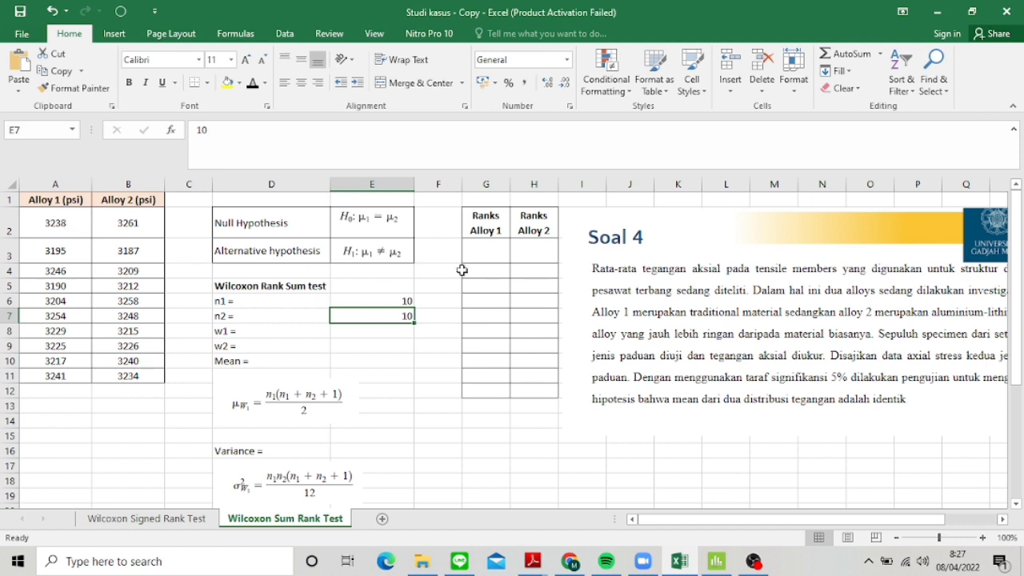
# Write a RANK.AVG formula in G3 that ranks A2 within A2:B11 in ascending order (1)
pyautogui.click(483, 248)
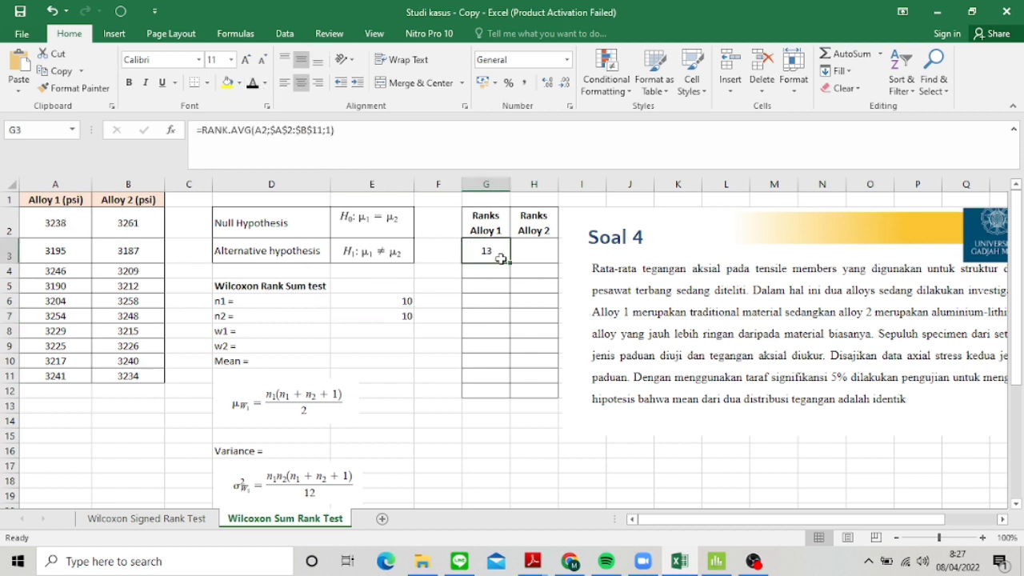
pyautogui.write('=r')
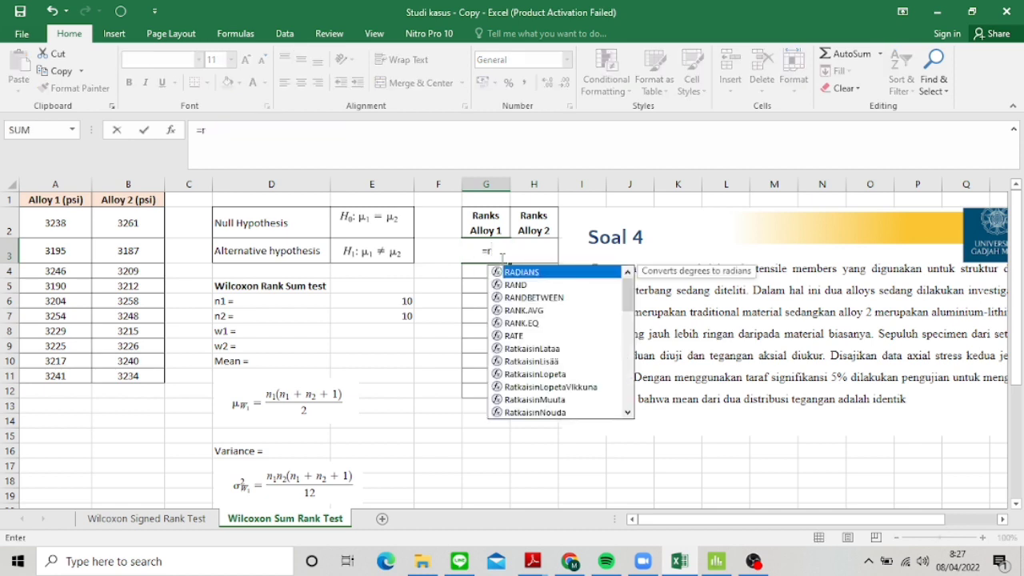
pyautogui.write('ank.avg')
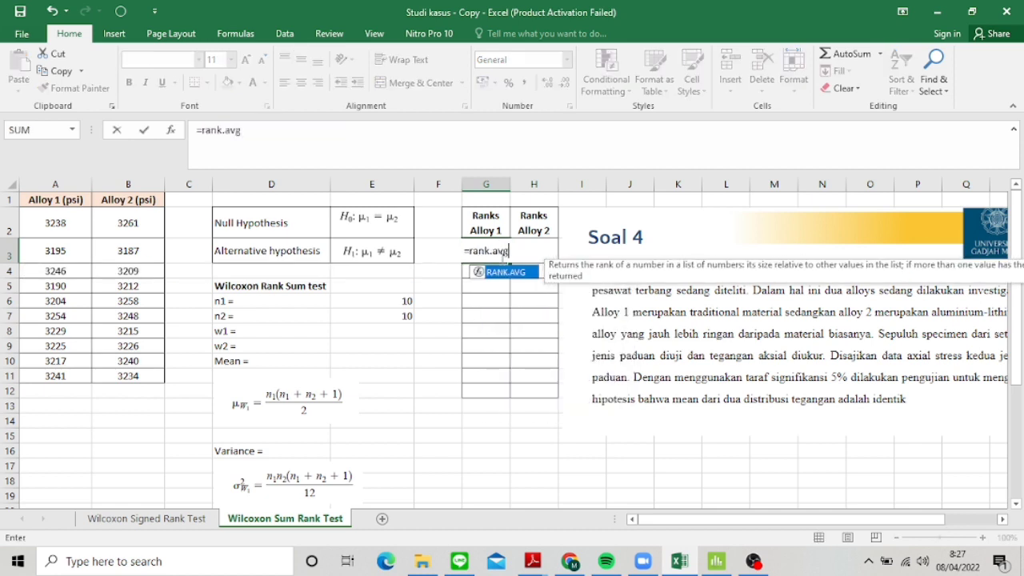
pyautogui.write('(')
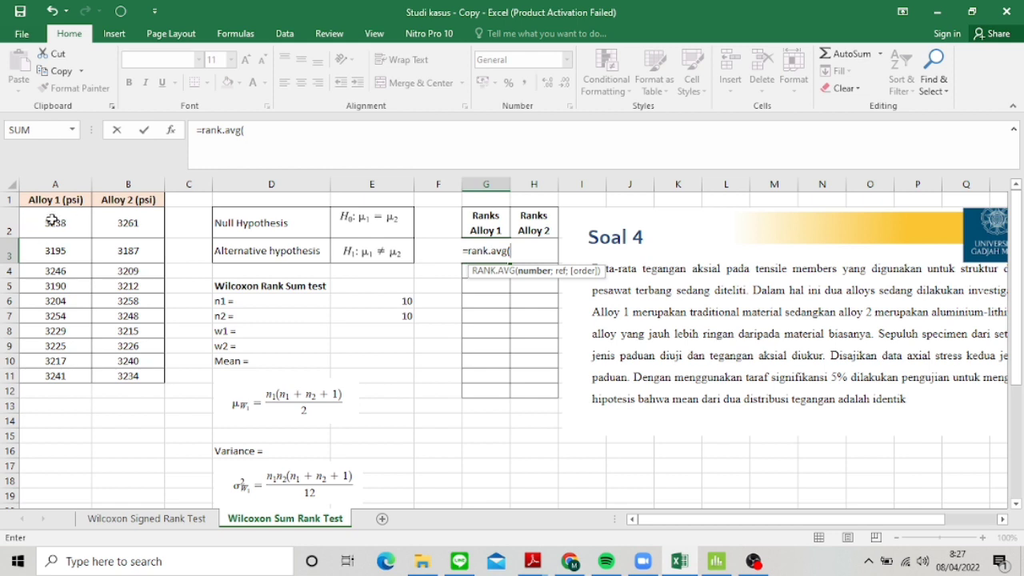
pyautogui.click(62, 227)
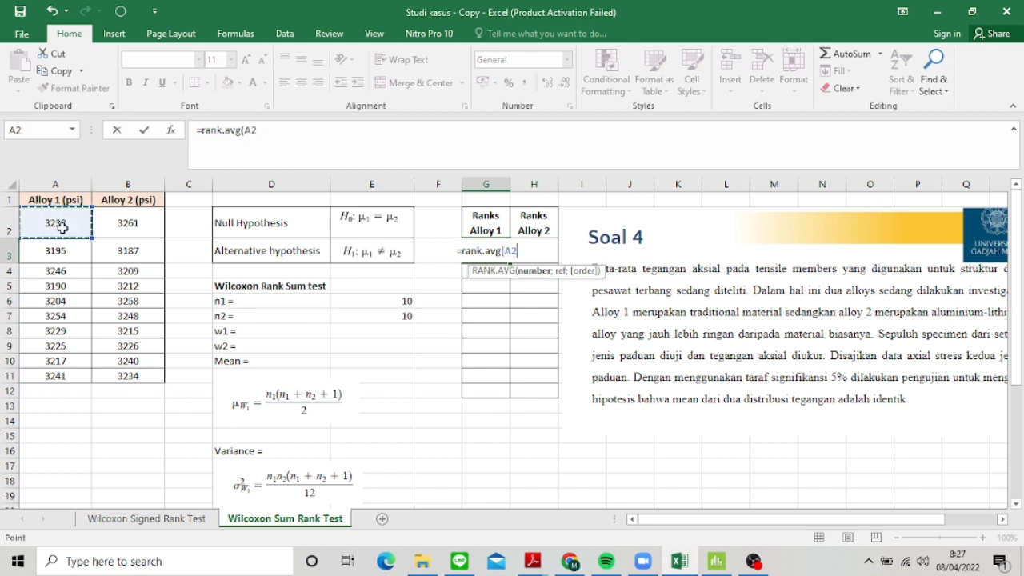
pyautogui.click(262, 130)
pyautogui.write(';')
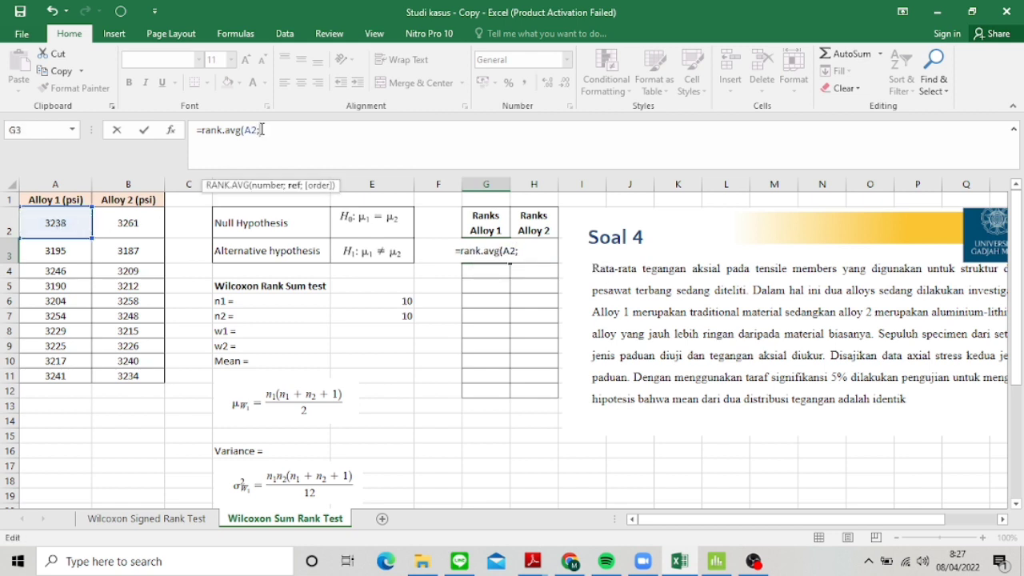
pyautogui.moveTo(61, 222); pyautogui.dragTo(135, 371)
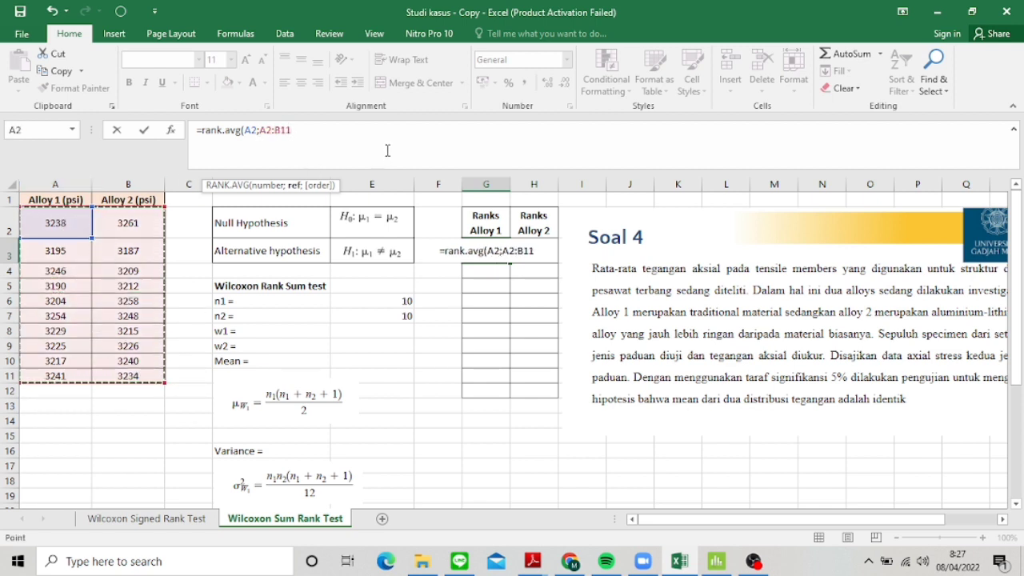
pyautogui.write(';')
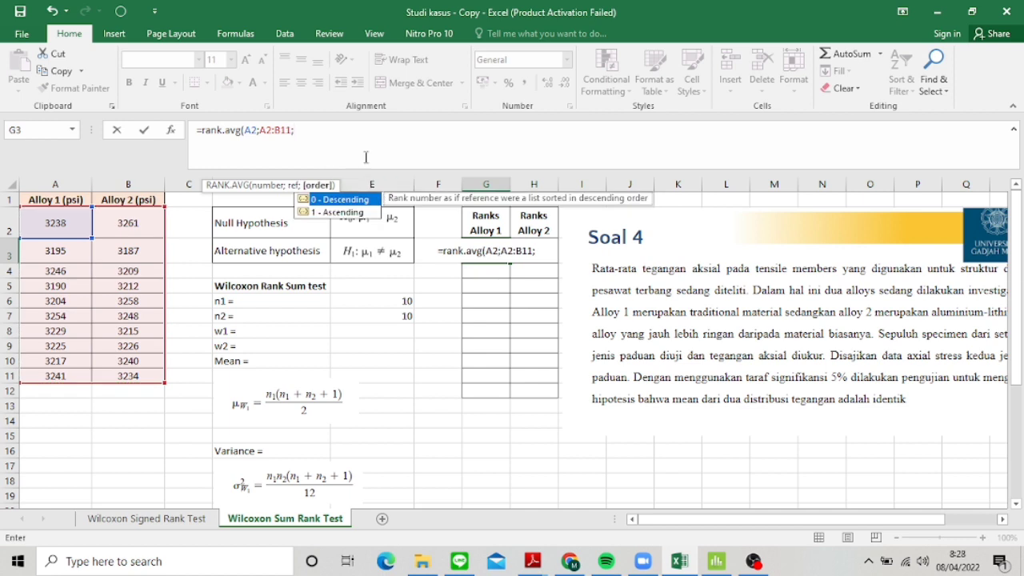
pyautogui.write('1')
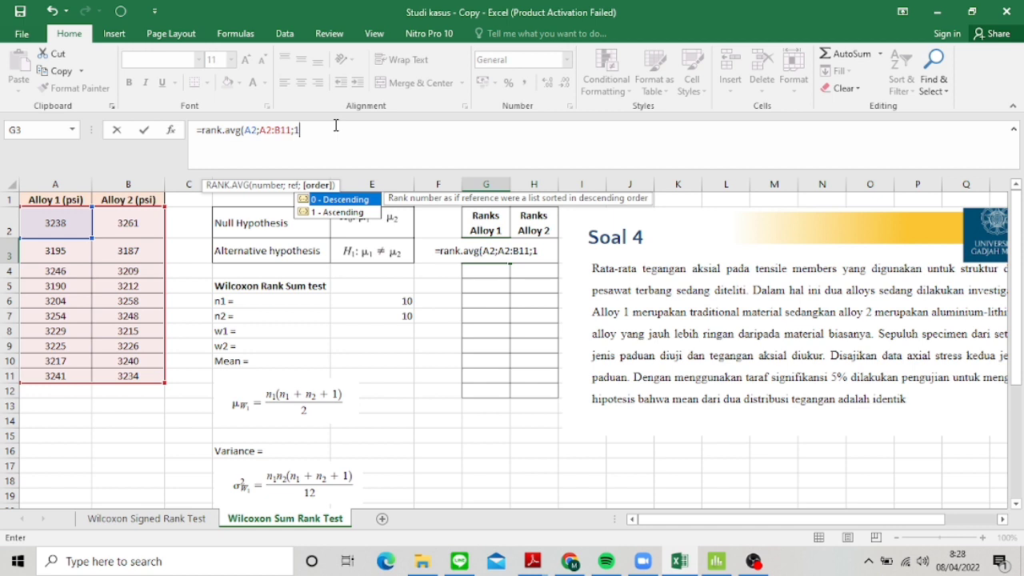
pyautogui.write(')')
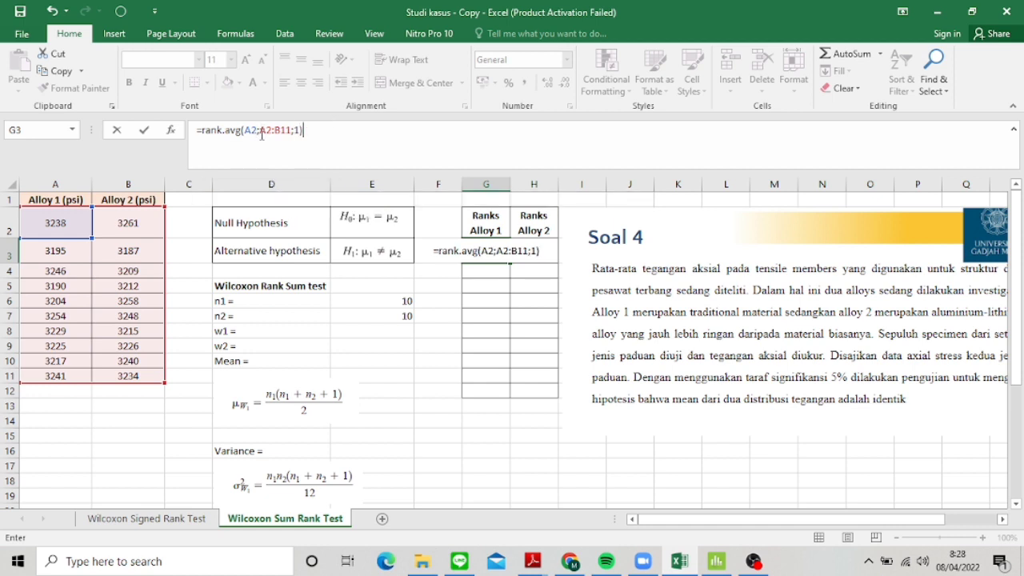
# Make the ranking range in the G3 formula absolute as $A$2:$B$11 and commit the formula
pyautogui.click(260, 131)
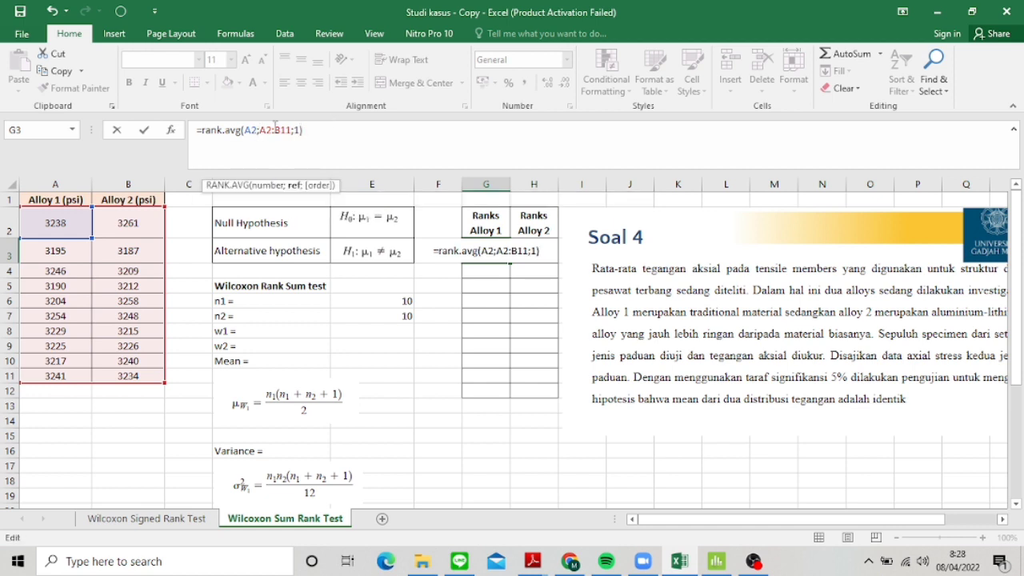
pyautogui.write('$A$')
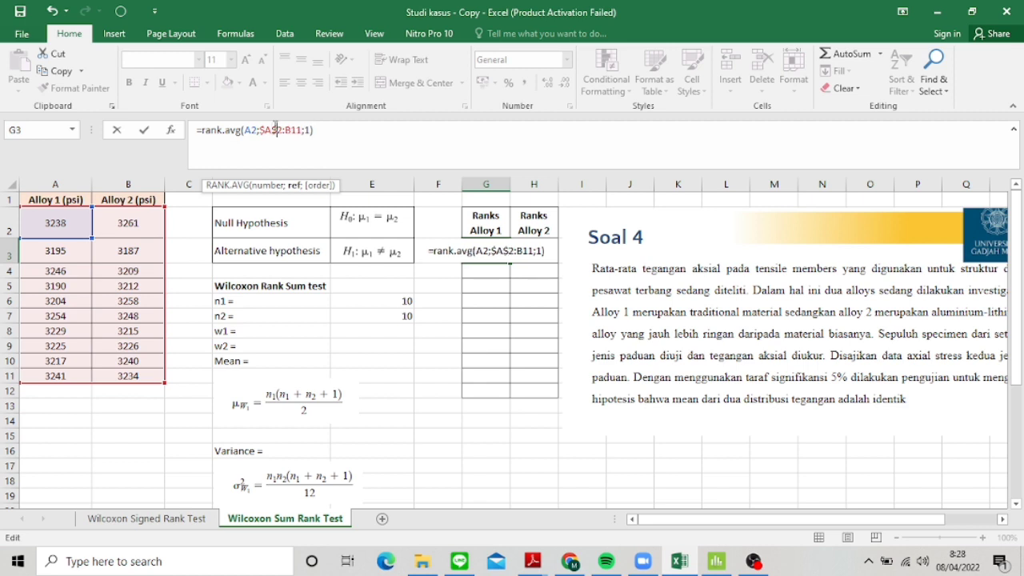
pyautogui.press('Right')
pyautogui.press('Right')
pyautogui.write('$')
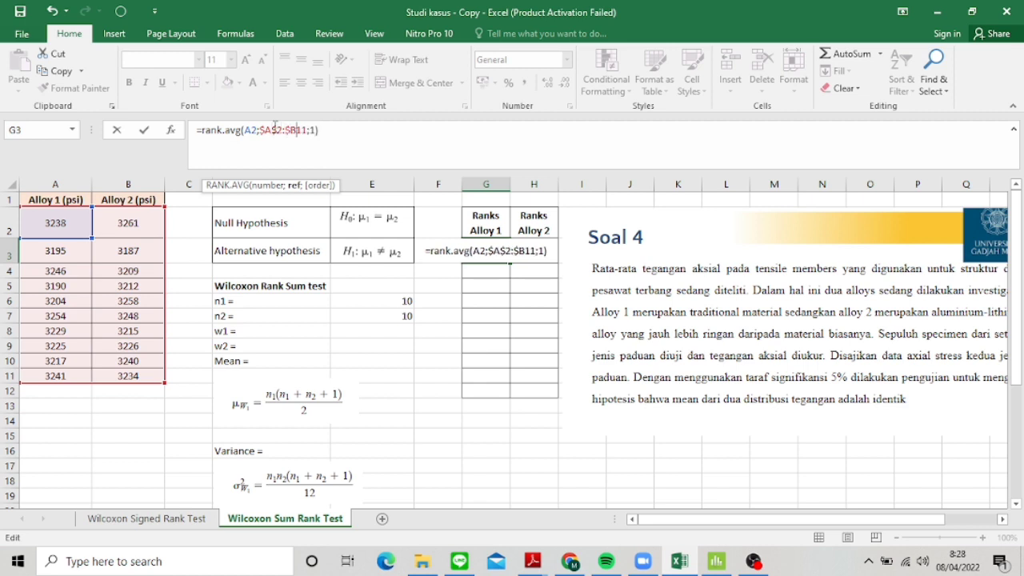
pyautogui.press('Right')
pyautogui.write('$')
pyautogui.press('Return')
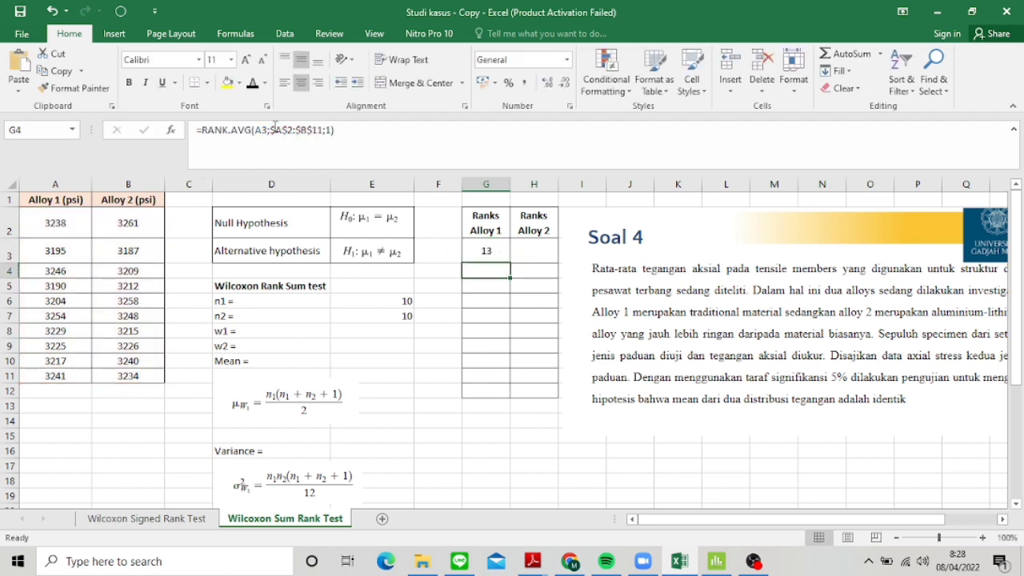
# Fill the G3 rank formula through G3:H12 to rank all Alloy 1 and Alloy 2 values
pyautogui.click(489, 253)
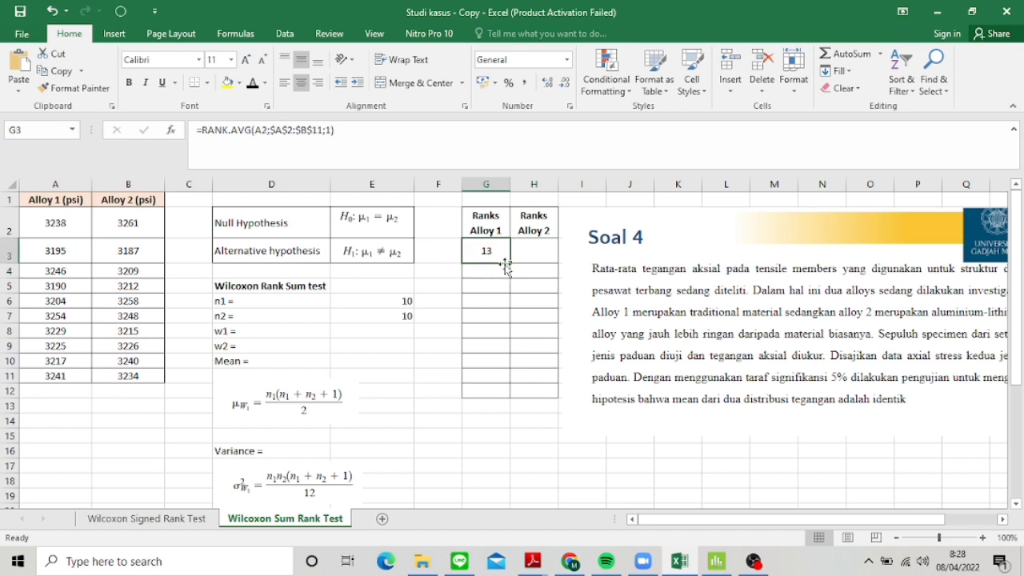
pyautogui.moveTo(510, 265); pyautogui.dragTo(552, 397)
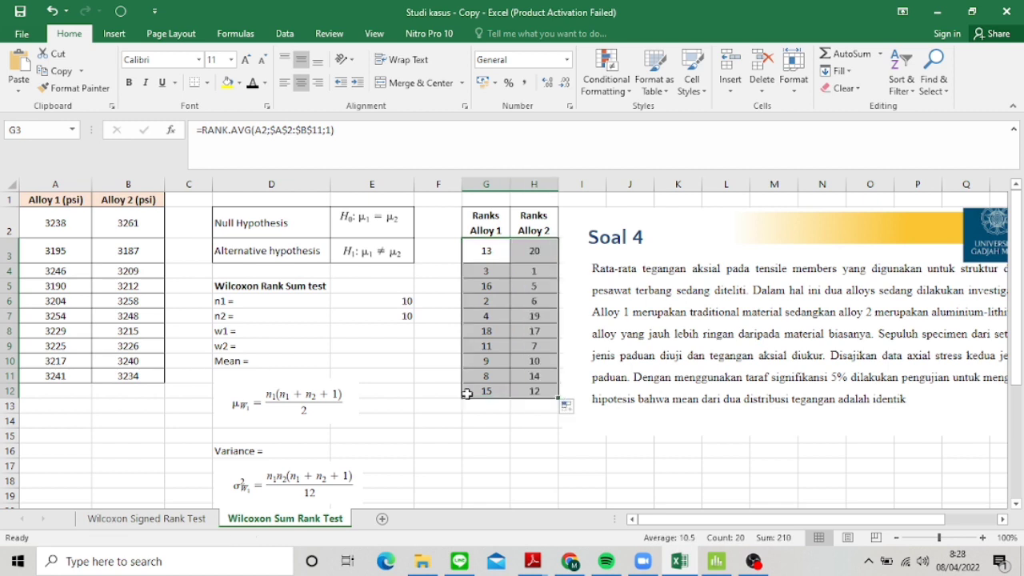
pyautogui.click(456, 415)
pyautogui.click(484, 242)
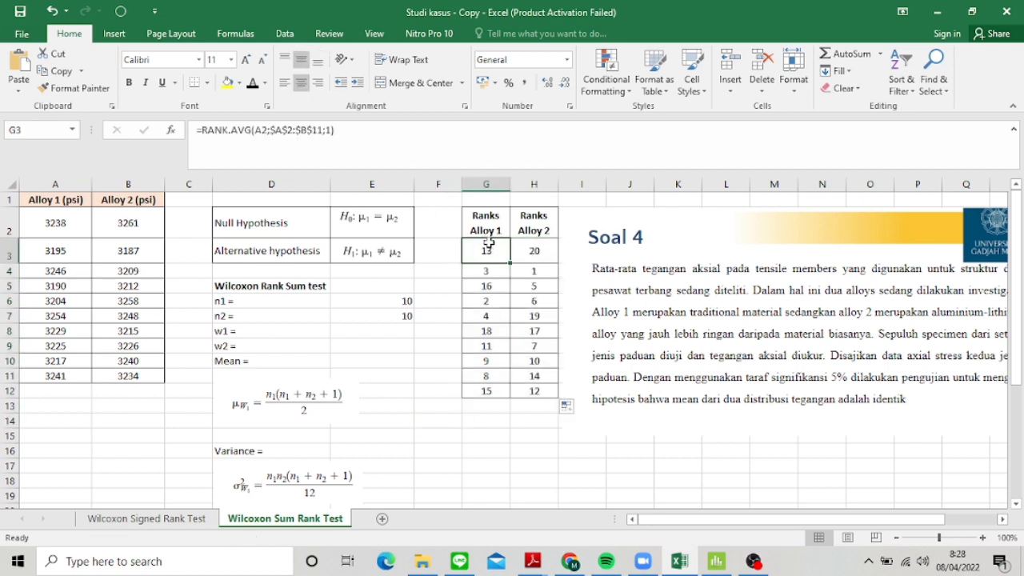
pyautogui.moveTo(488, 250); pyautogui.dragTo(530, 393)
pyautogui.click(484, 251)
# Calculate w1 in E8 in black font as the SUM of the Alloy 1 ranks in G3:G12
pyautogui.click(366, 335)
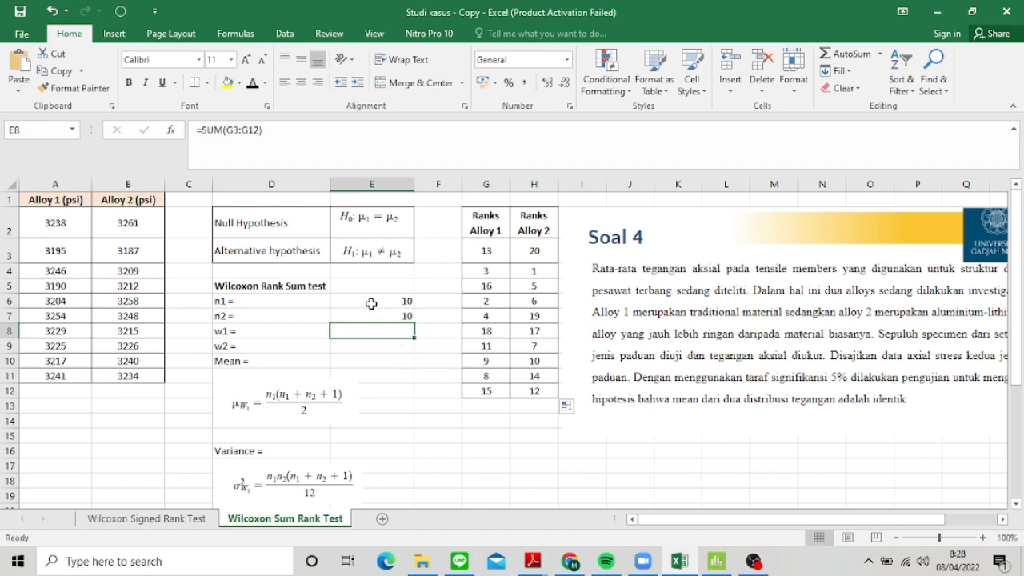
pyautogui.click(252, 84)
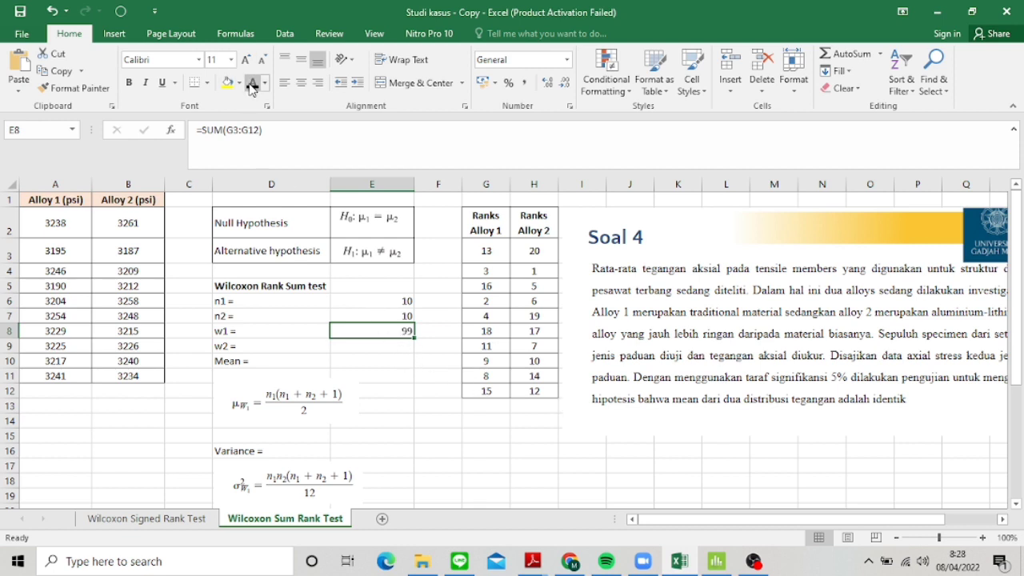
pyautogui.write('=sum')
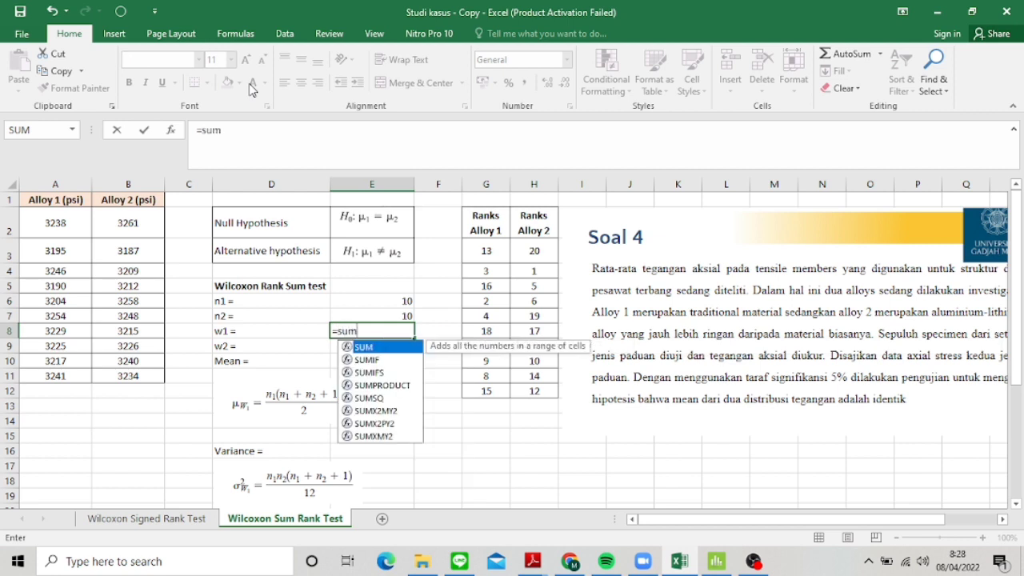
pyautogui.write(')(')
pyautogui.press('BackSpace')
pyautogui.write('(')
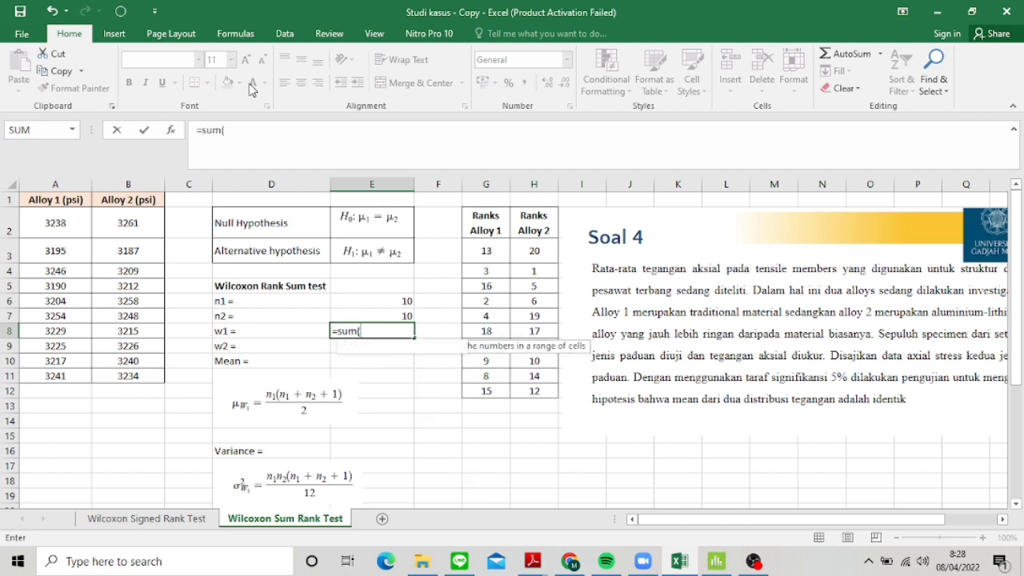
pyautogui.moveTo(486, 251); pyautogui.dragTo(493, 391)
pyautogui.press('Return')
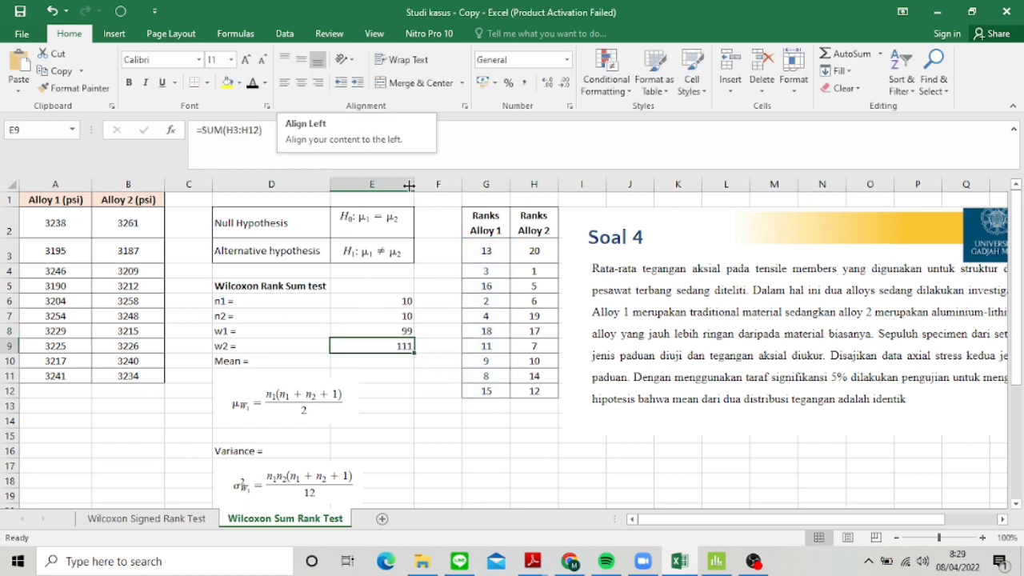
# Try to calculate w2 in E9 as the SUM of H3:H13
pyautogui.press('F2')
pyautogui.press('Escape')
pyautogui.write('=sum(')
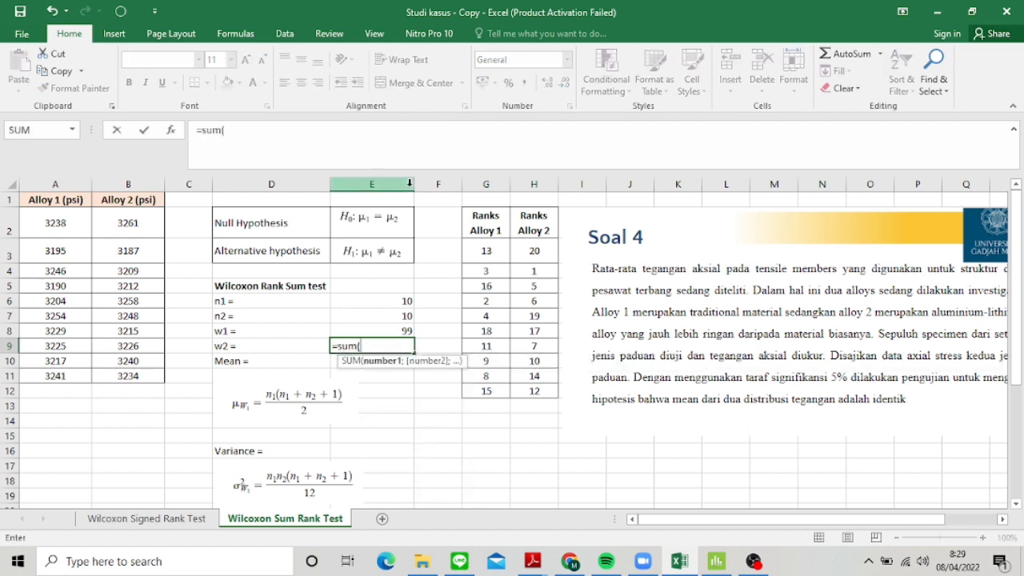
pyautogui.moveTo(535, 250); pyautogui.dragTo(553, 399)
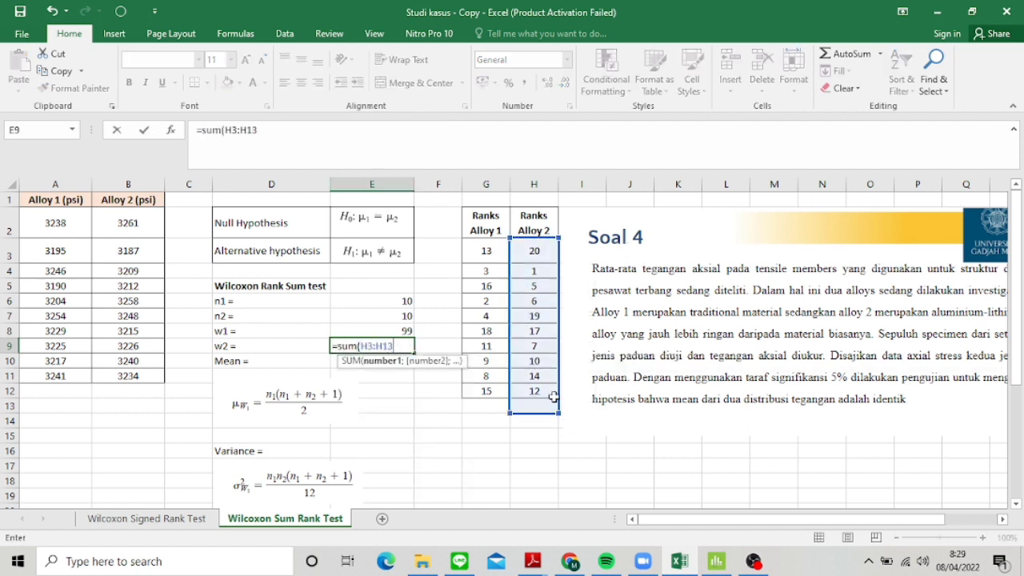
pyautogui.click(434, 361)
pyautogui.moveTo(534, 248); pyautogui.dragTo(534, 392)
pyautogui.press('Escape')
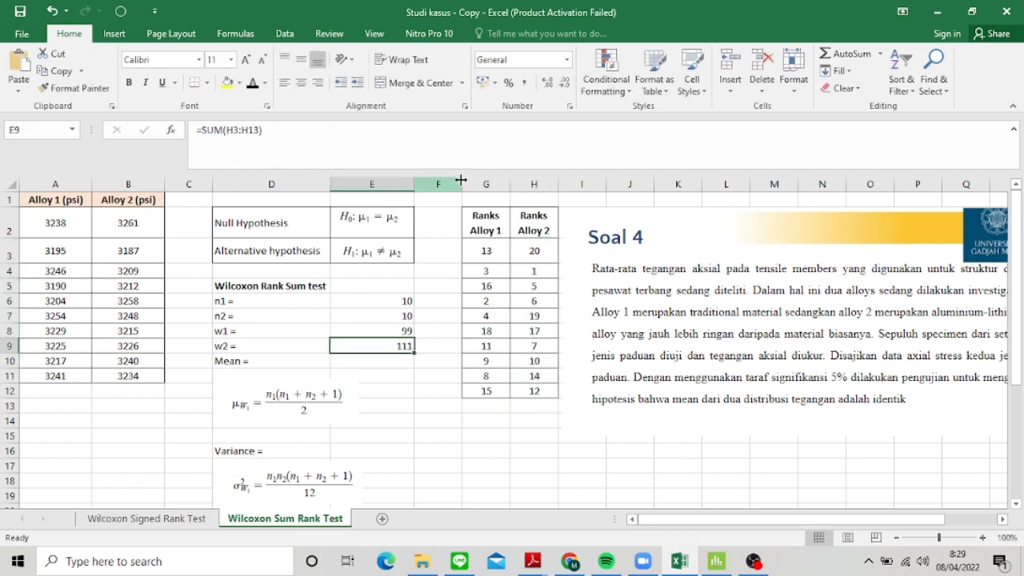
# Calculate w2 in E9 as the SUM of the Alloy 2 ranks in H3:H12
pyautogui.write('=sum(')
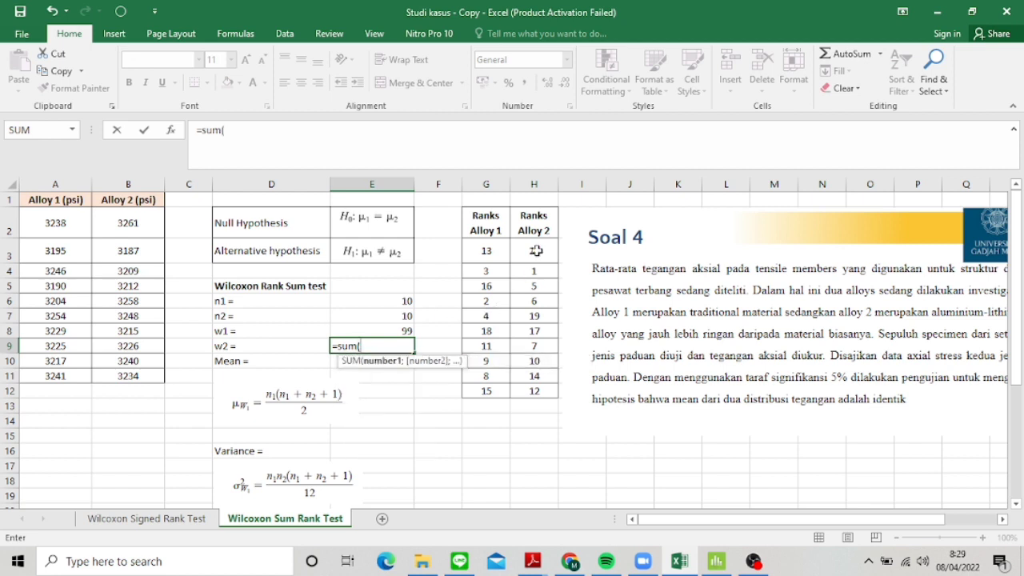
pyautogui.moveTo(535, 250); pyautogui.dragTo(520, 390)
pyautogui.press('Return')
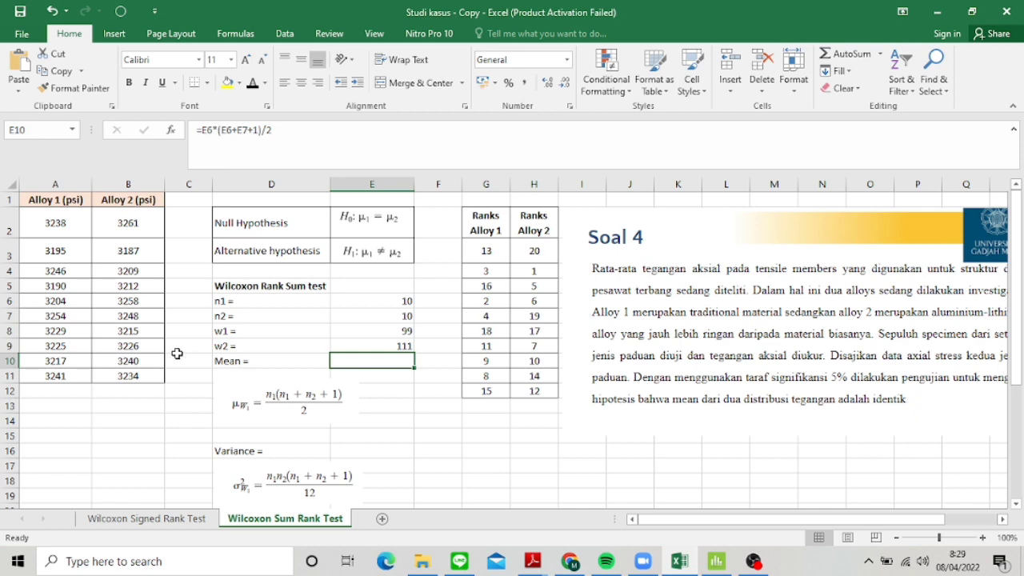
# Calculate the mean in E10 in black font with the formula =(E6*(E6+E7+1))/2
pyautogui.scroll(-1, 309, 422)
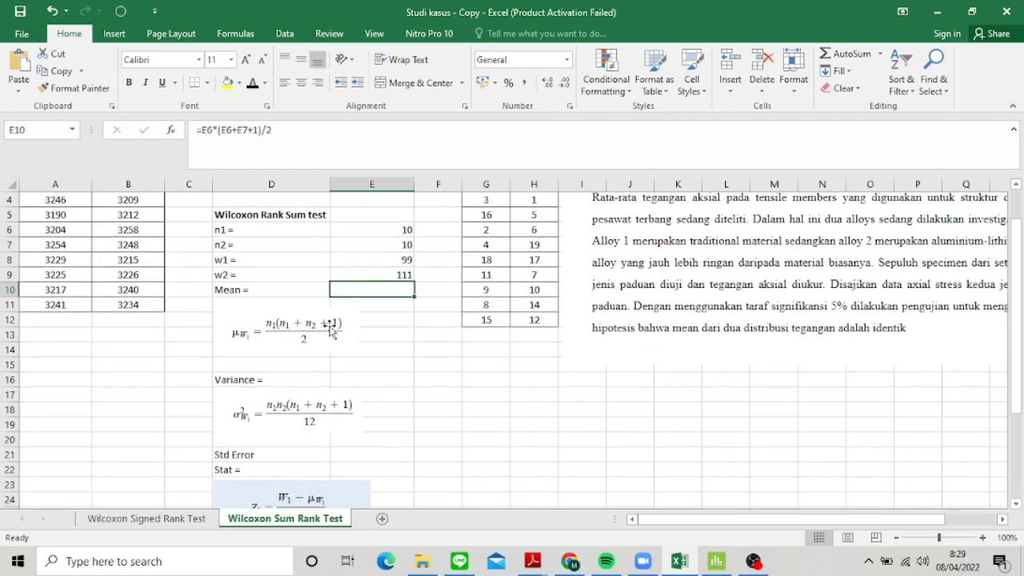
pyautogui.scroll(1, 400, 293)
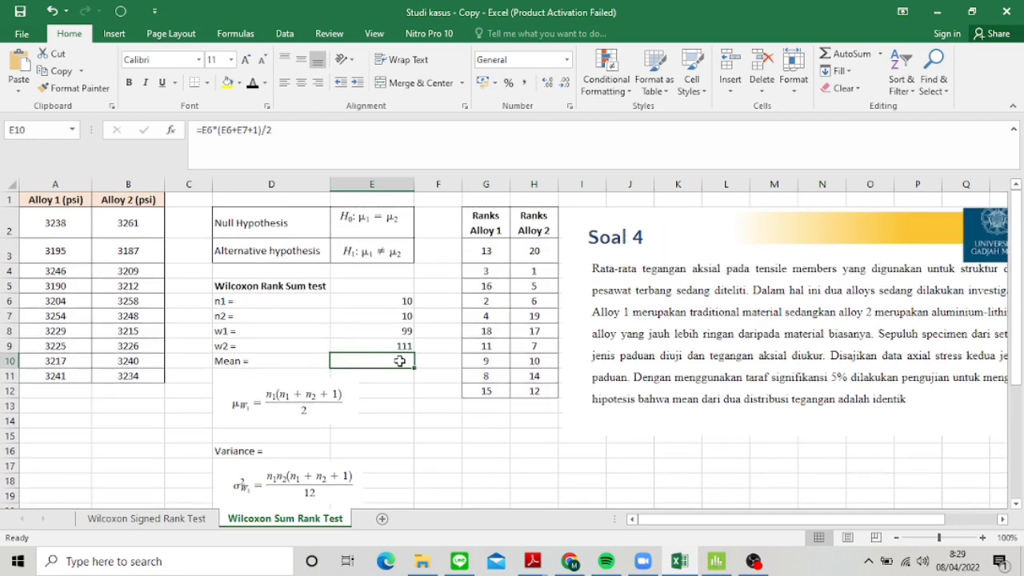
pyautogui.press('BackSpace')
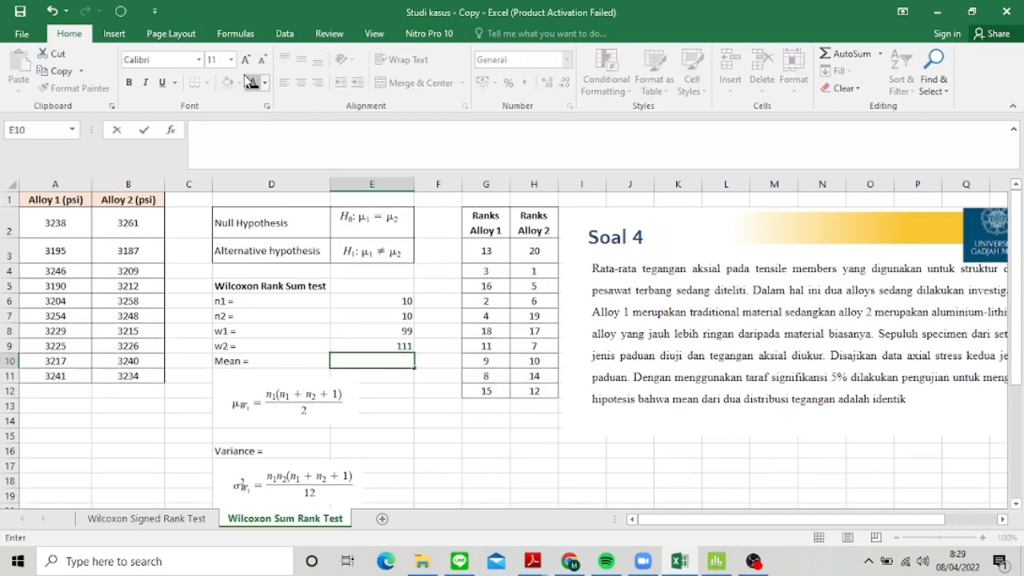
pyautogui.press('Escape')
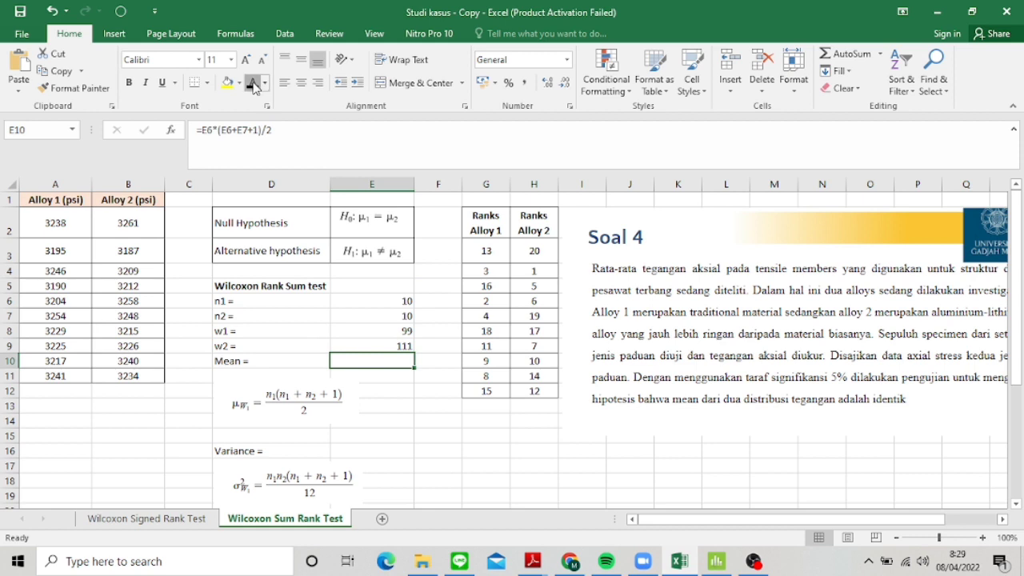
pyautogui.write('=')
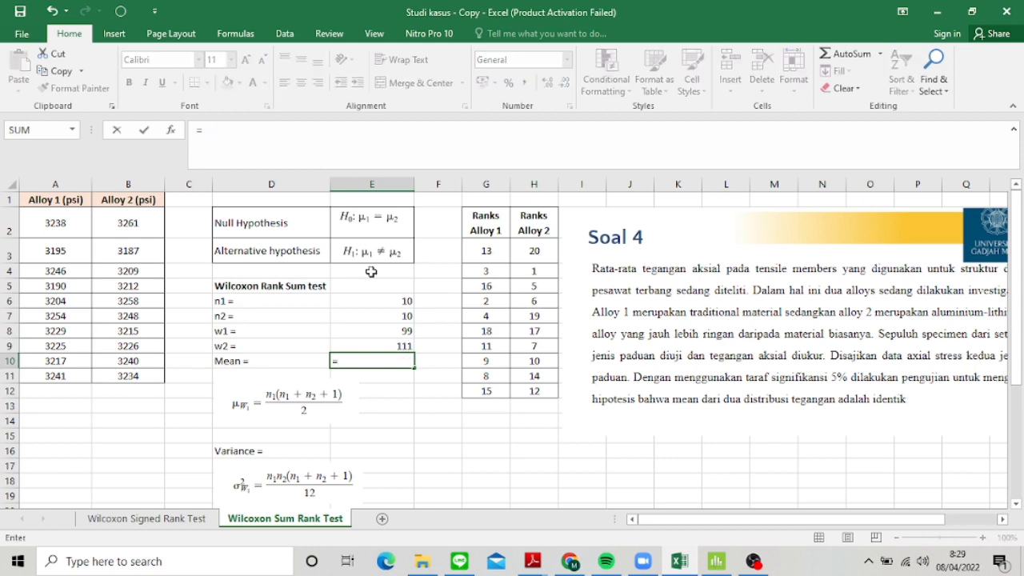
pyautogui.click(401, 302)
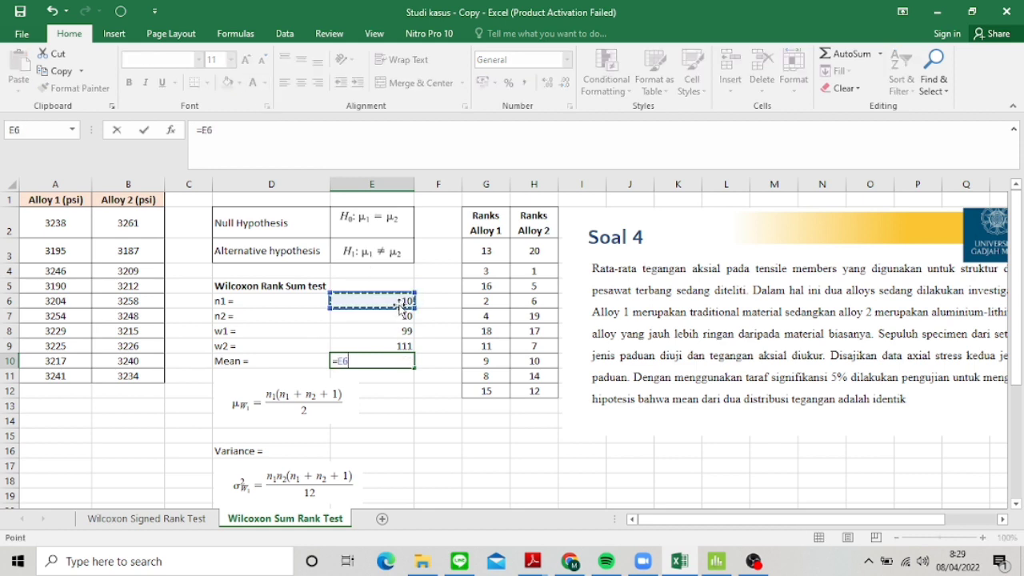
pyautogui.write('*')
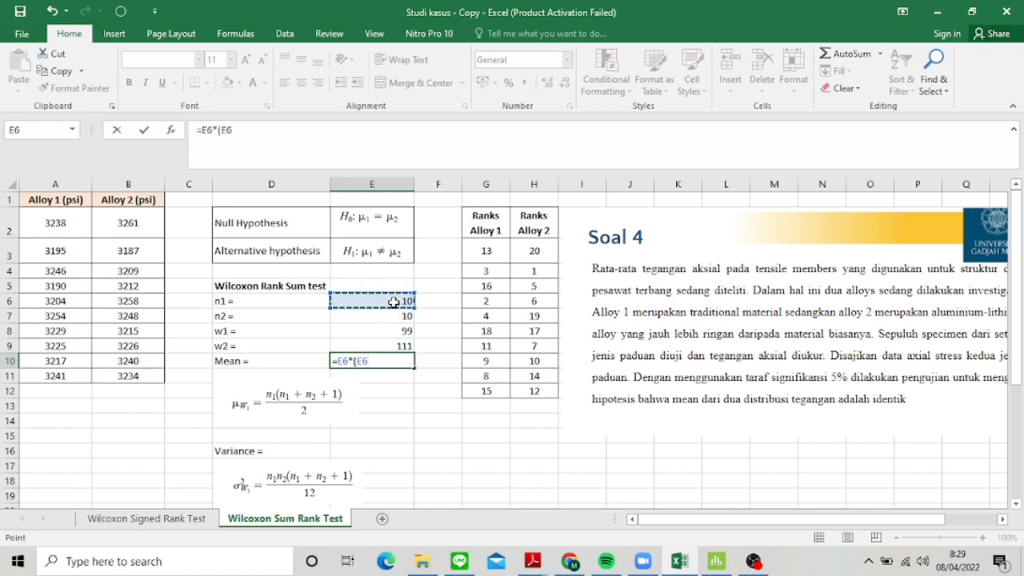
pyautogui.write('+')
pyautogui.click(385, 318)
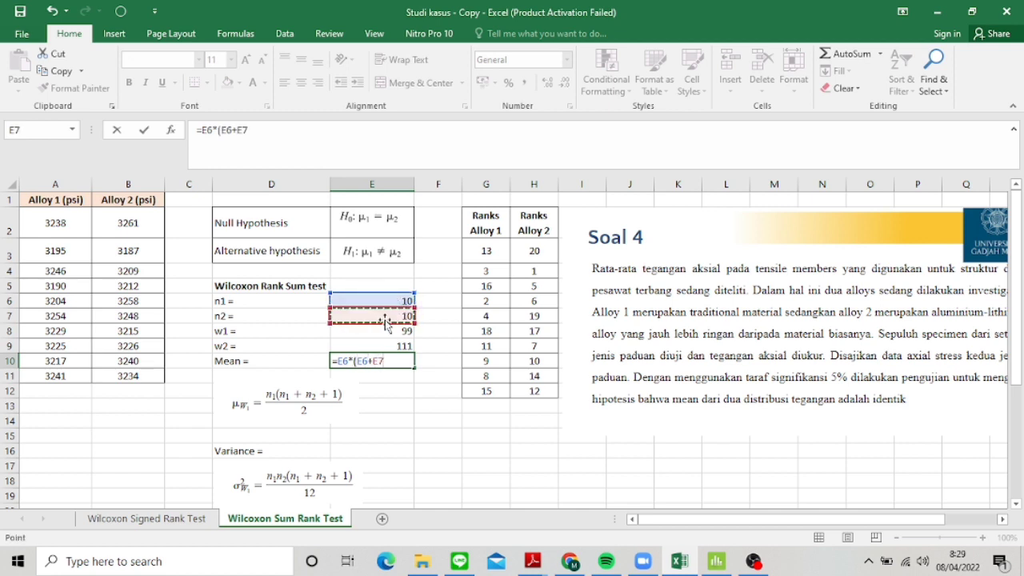
pyautogui.write('+1))')
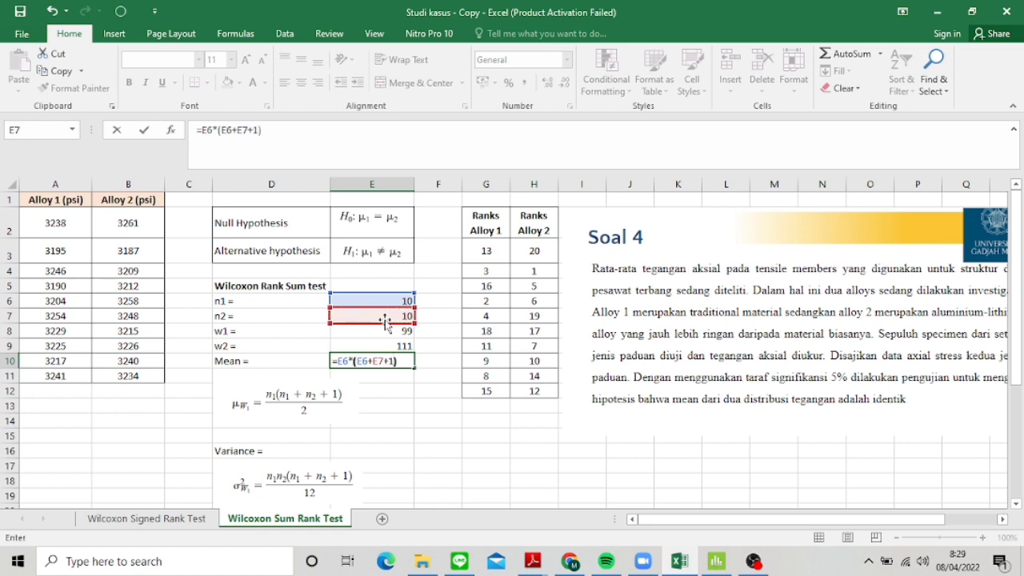
pyautogui.click(337, 361)
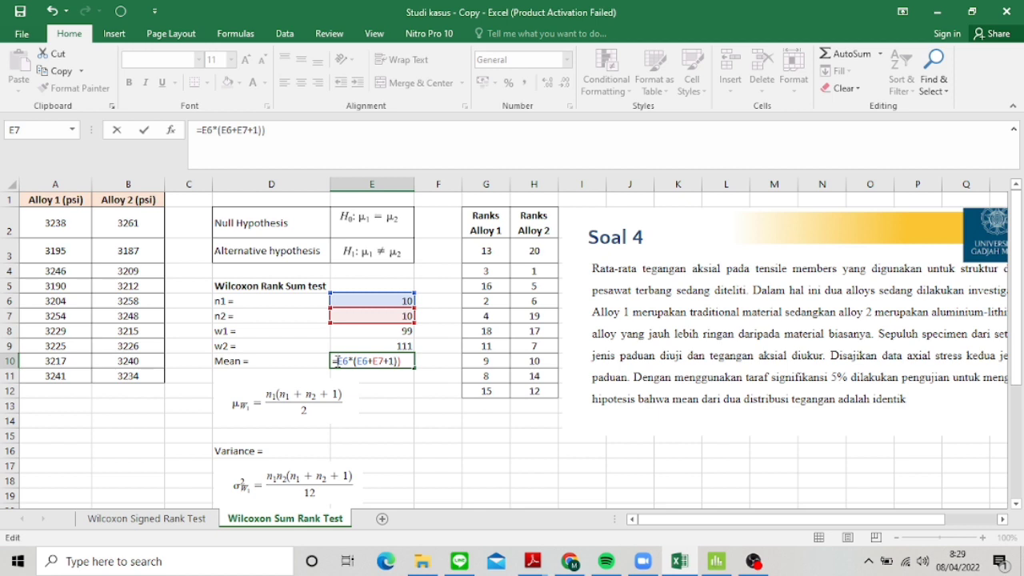
pyautogui.write('(')
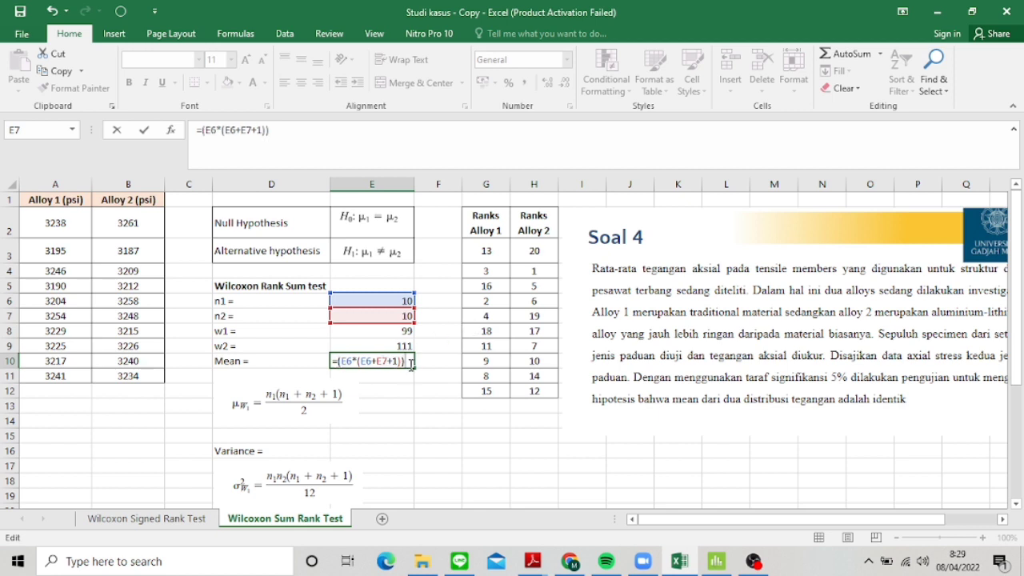
pyautogui.write('/2')
pyautogui.press('Return')
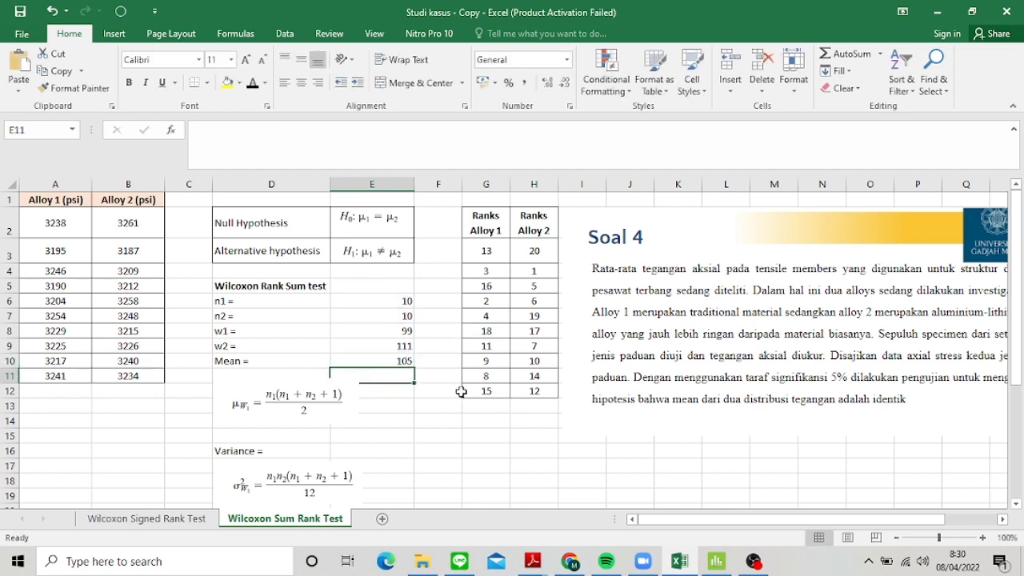
pyautogui.click(400, 361)
# Set the font colour of the variance cell E16 to black
pyautogui.scroll(-2, 416, 381)
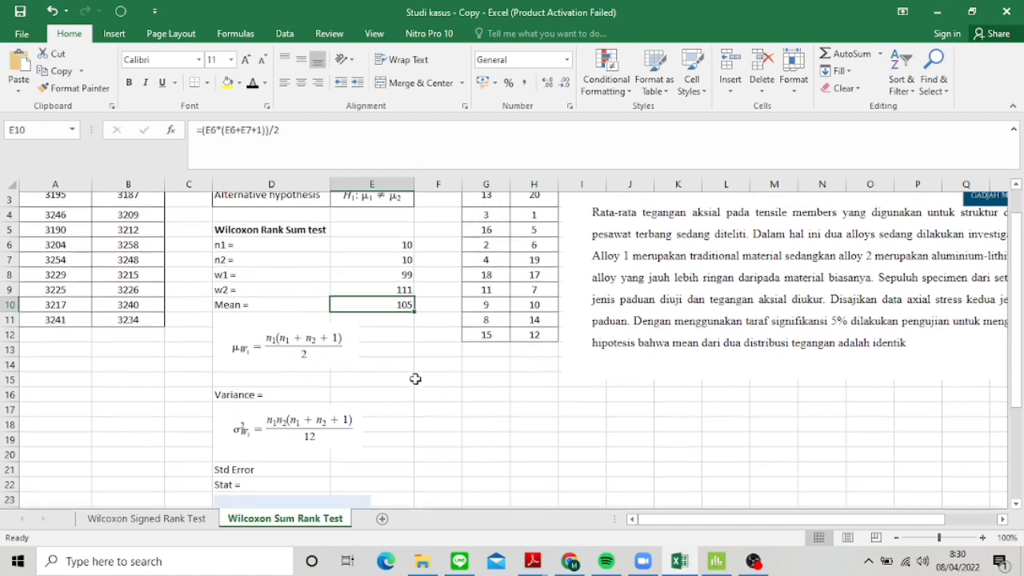
pyautogui.click(281, 335)
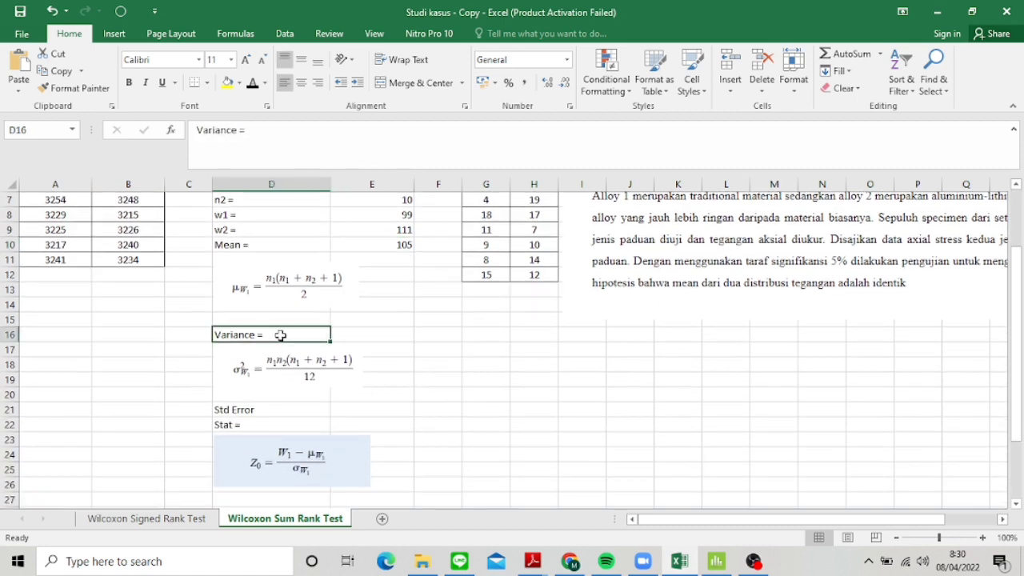
pyautogui.click(328, 376)
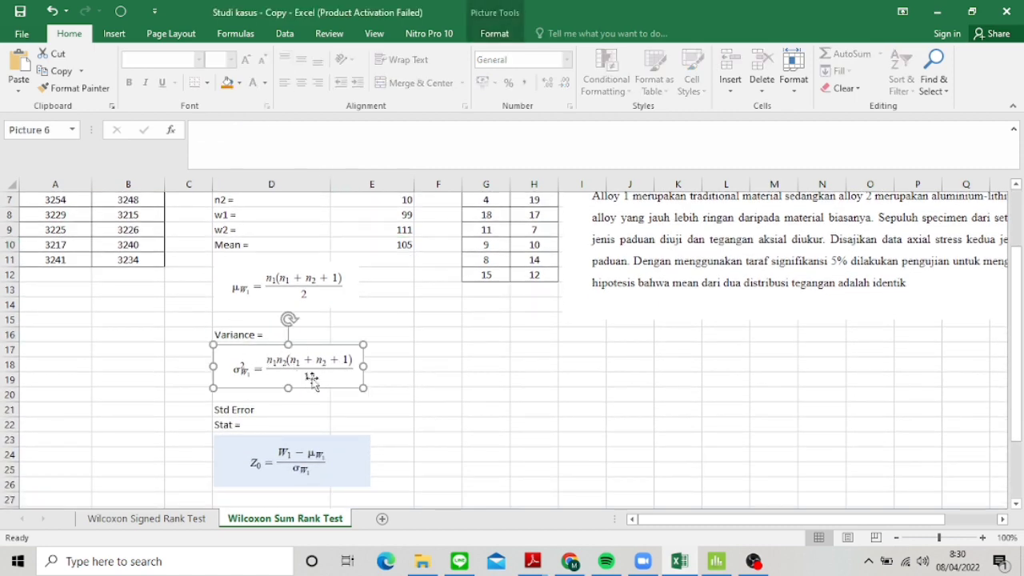
pyautogui.click(388, 332)
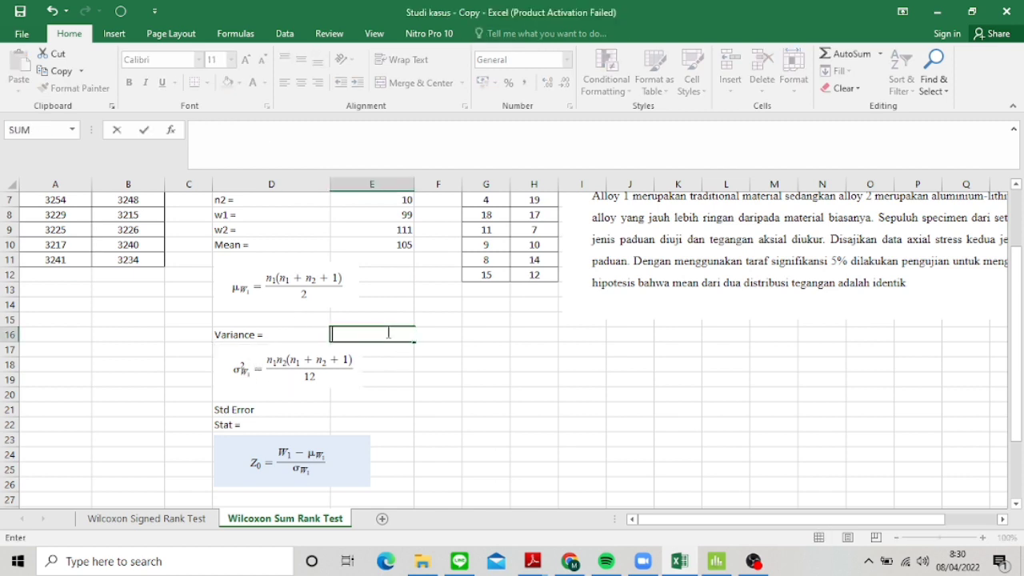
pyautogui.click(253, 84)
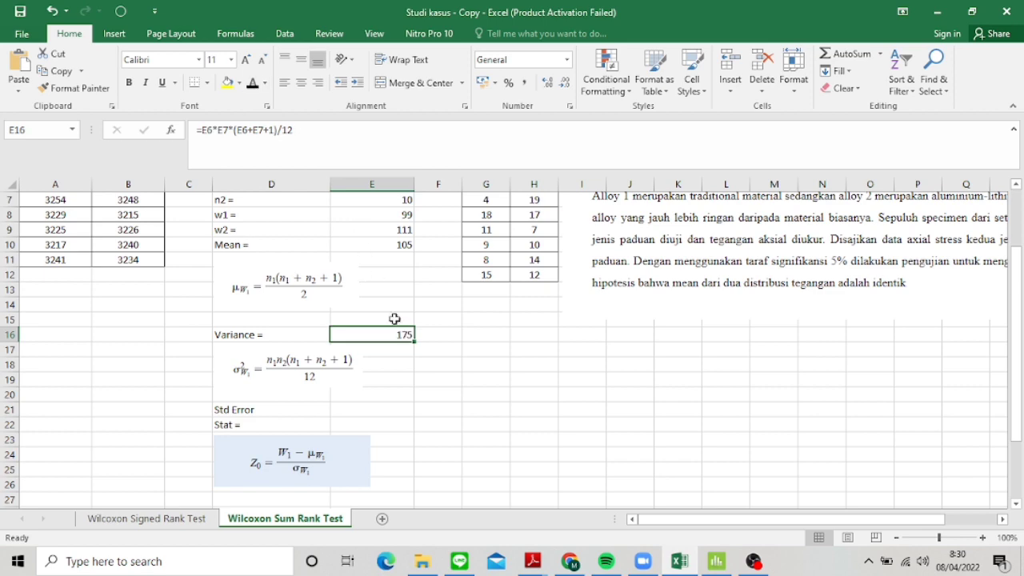
# Write the variance formula in E16 as =E6*E7*(E6+E7+1)/12
pyautogui.write('=')
pyautogui.scroll(2, 403, 320)
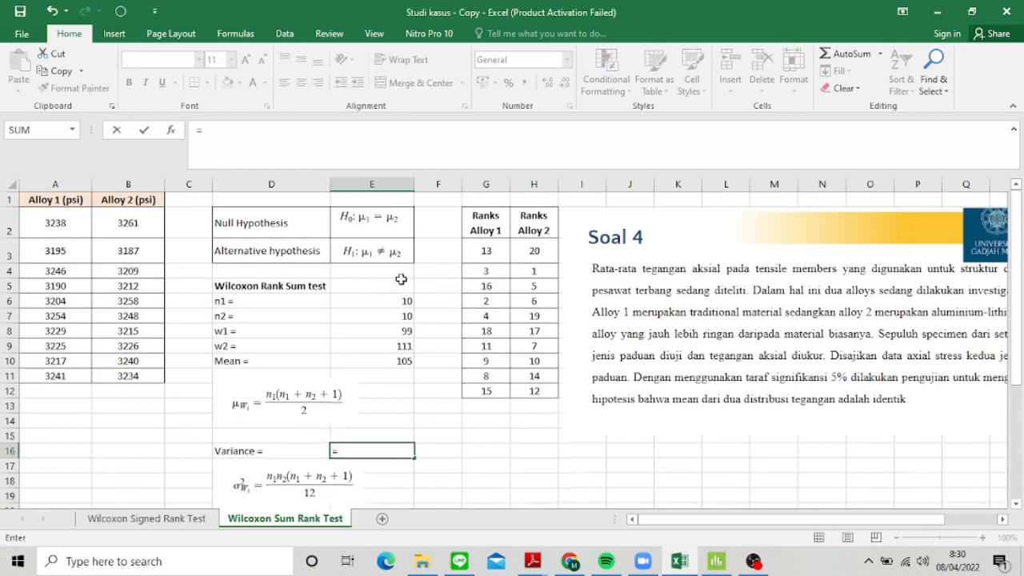
pyautogui.click(396, 300)
pyautogui.write('*')
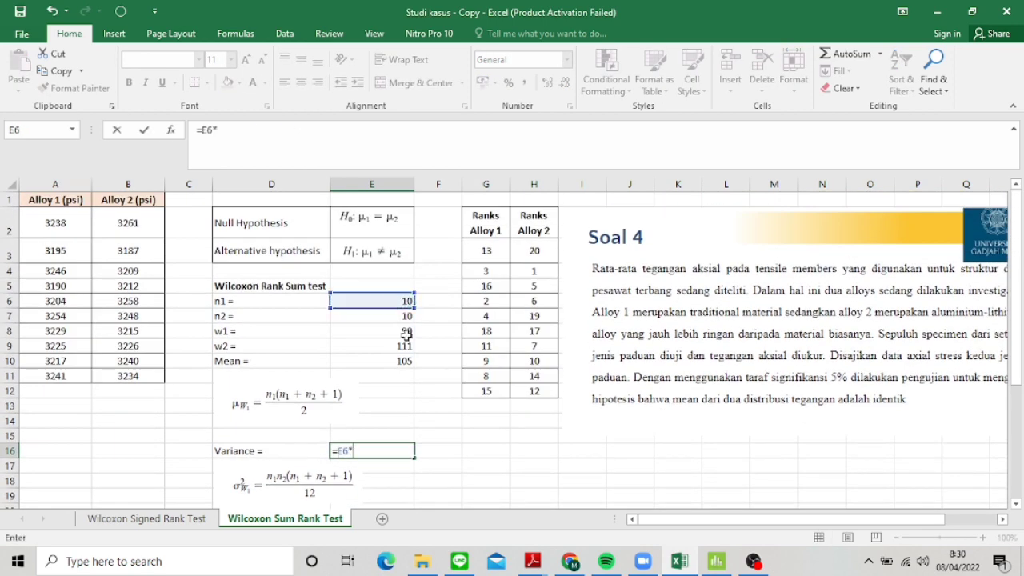
pyautogui.click(395, 318)
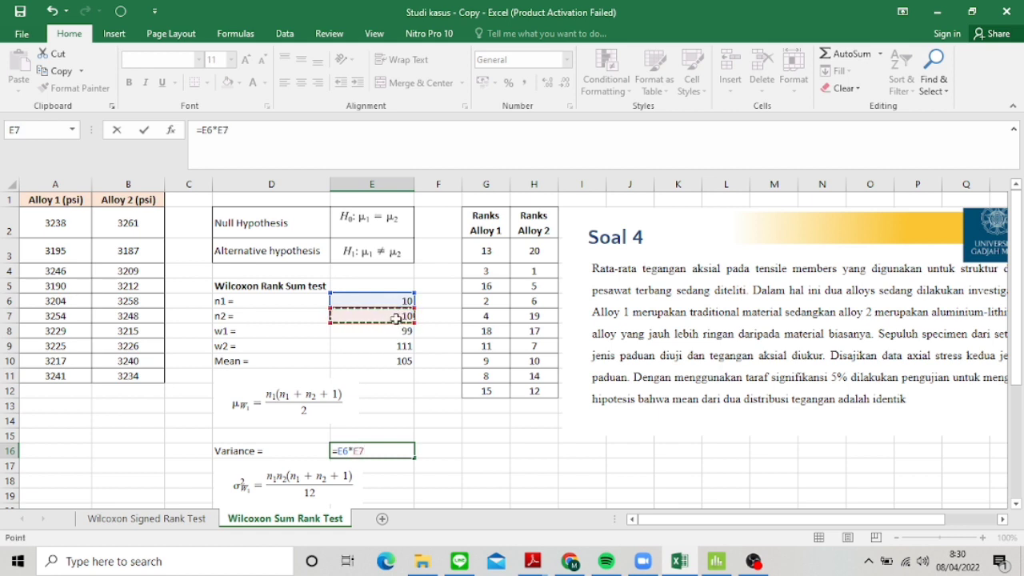
pyautogui.write('*(')
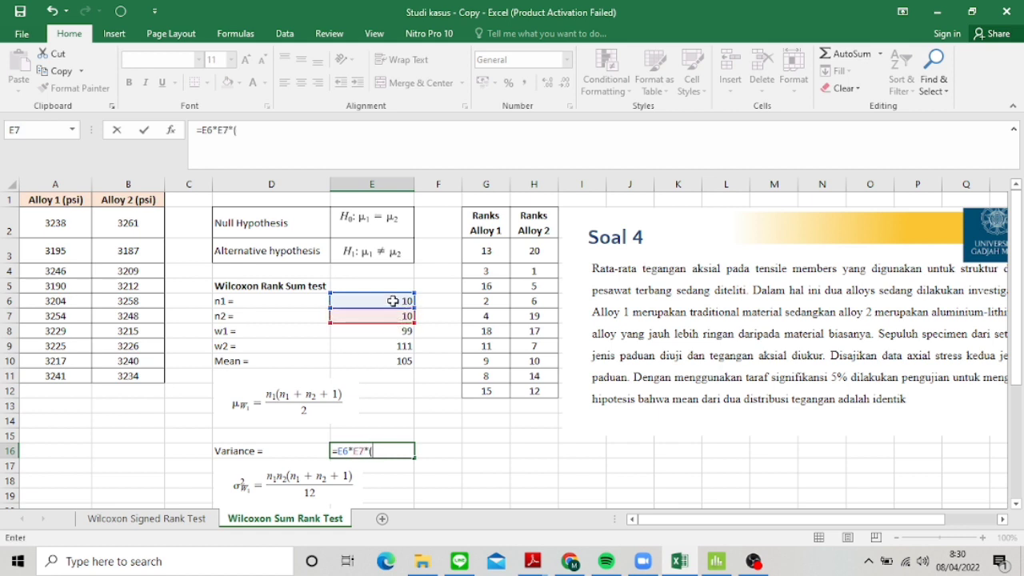
pyautogui.click(389, 303)
pyautogui.write('+')
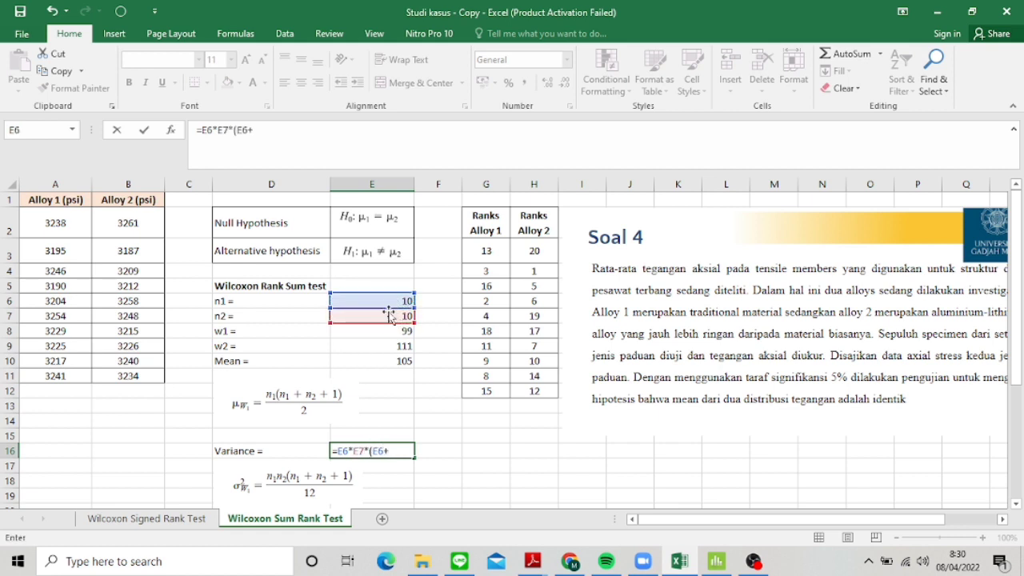
pyautogui.click(386, 318)
pyautogui.write('+1')
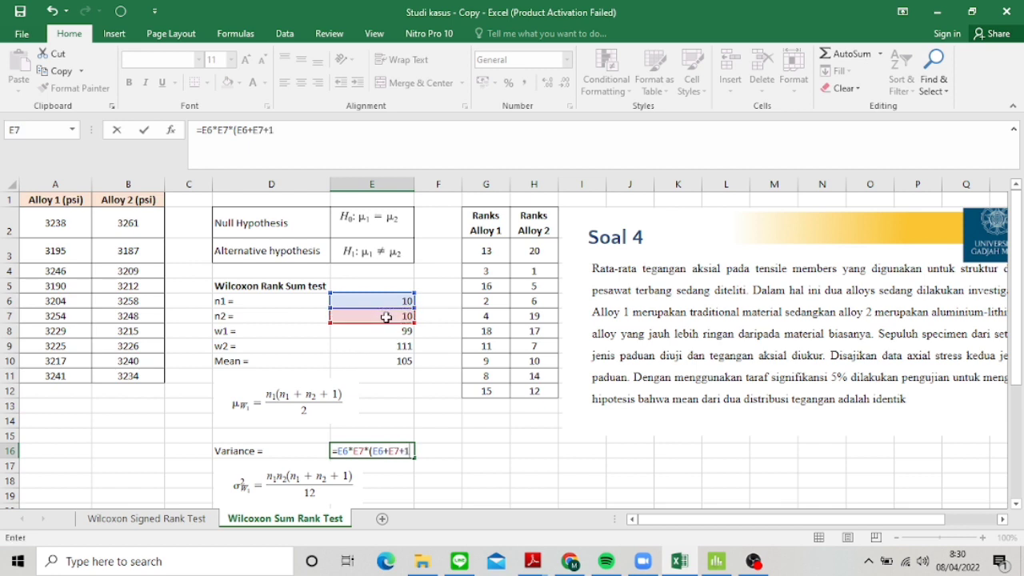
pyautogui.write(')/12')
# Enclose the numerator of the E16 variance formula in parentheses, giving =(E6*E7*(E6+E7+1))/12, and commit it
pyautogui.click(337, 451)
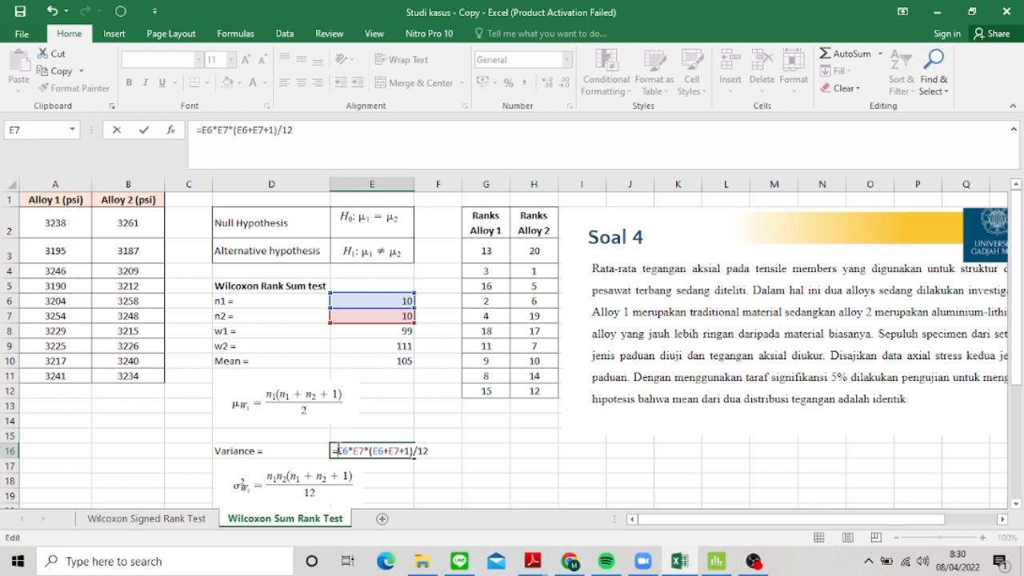
pyautogui.write('(')
pyautogui.click(416, 451)
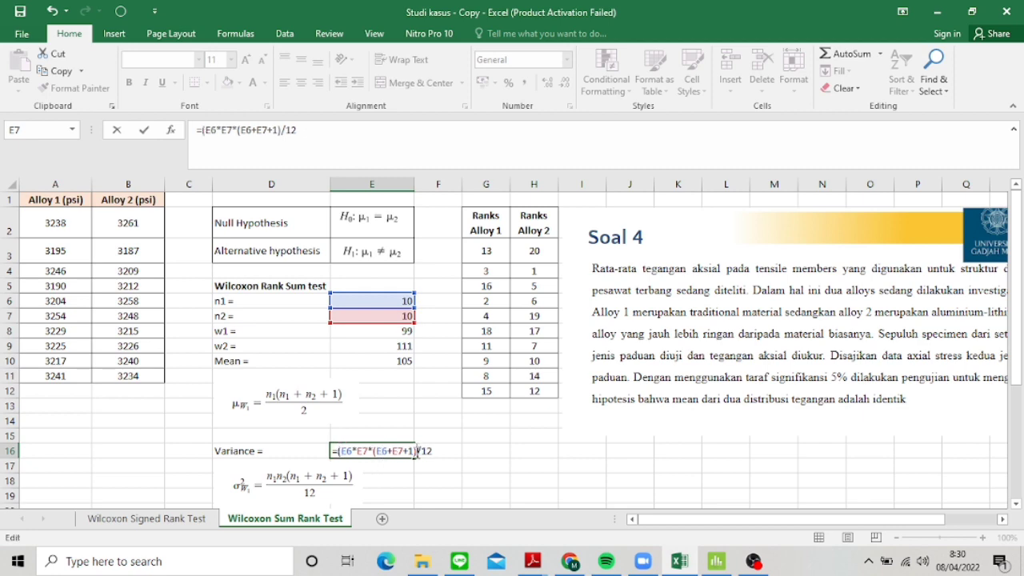
pyautogui.write(')')
pyautogui.press('Return')
pyautogui.click(445, 436)
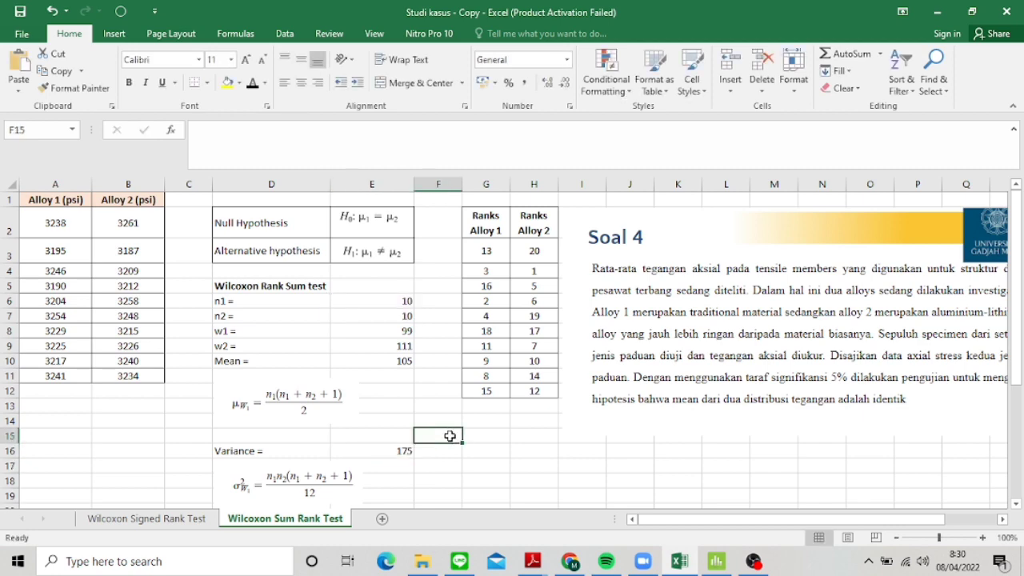
# Calculate the standard deviation in E21 as the square root of the variance, =SQRT(E16)
pyautogui.scroll(-1, 434, 423)
pyautogui.click(374, 386)
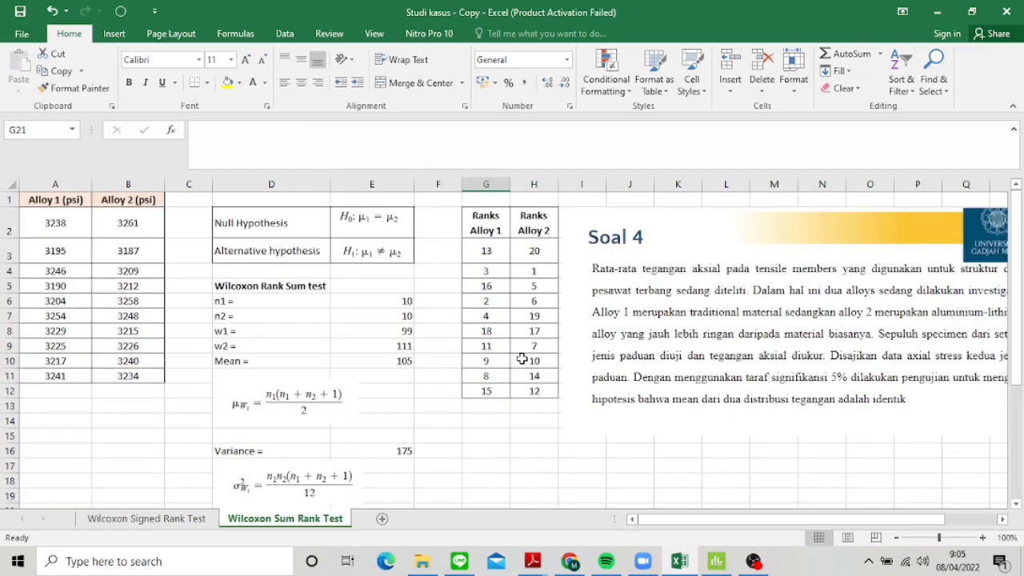
pyautogui.scroll(-2, 368, 409)
pyautogui.click(369, 409)
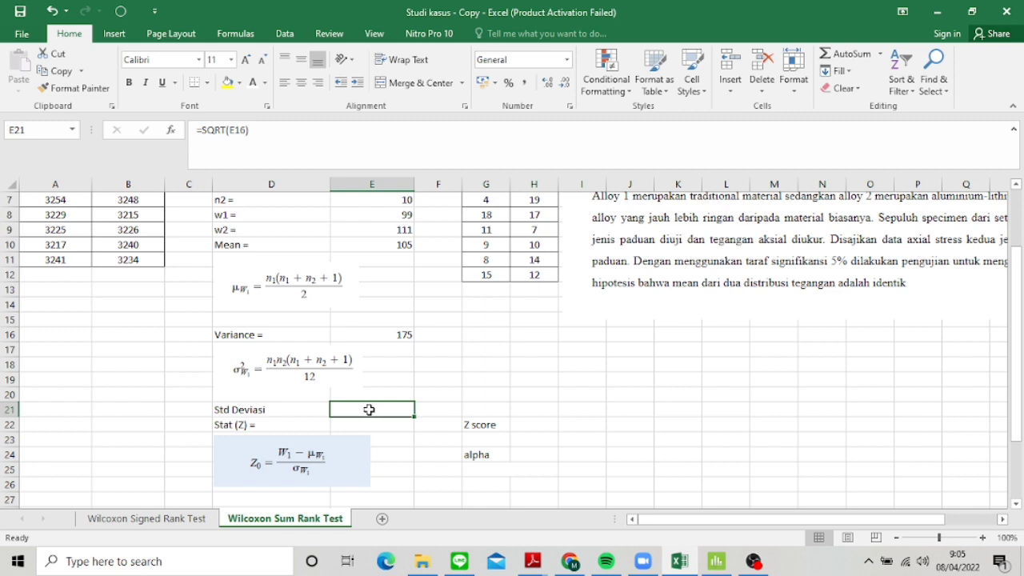
pyautogui.scroll(-1, 353, 367)
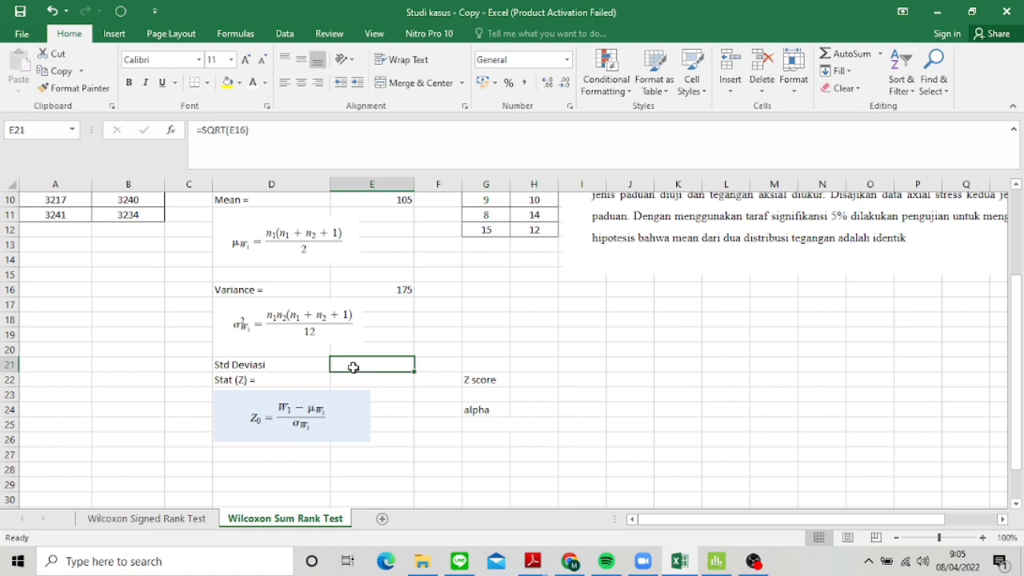
pyautogui.press('Return')
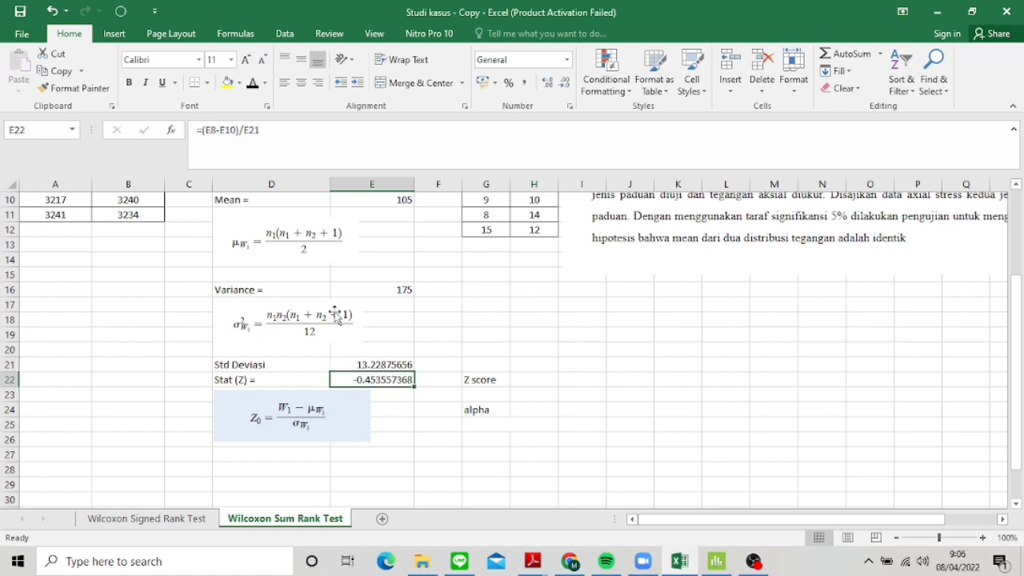
# Calculate the Z statistic in E22 with the formula =(E8-E10)/E21
pyautogui.scroll(2, 336, 314)
pyautogui.write('=')
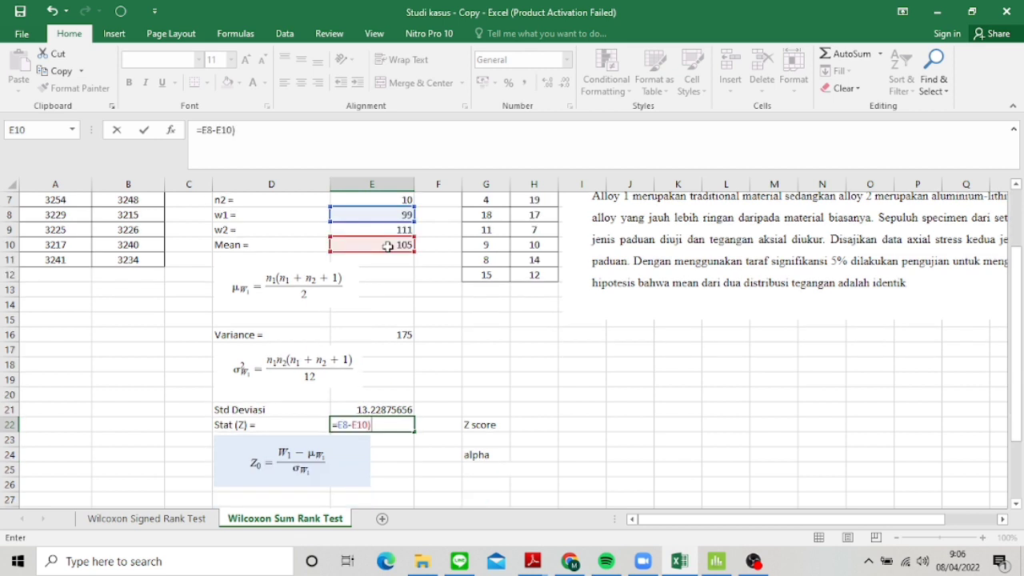
pyautogui.click(337, 425)
pyautogui.write('(')
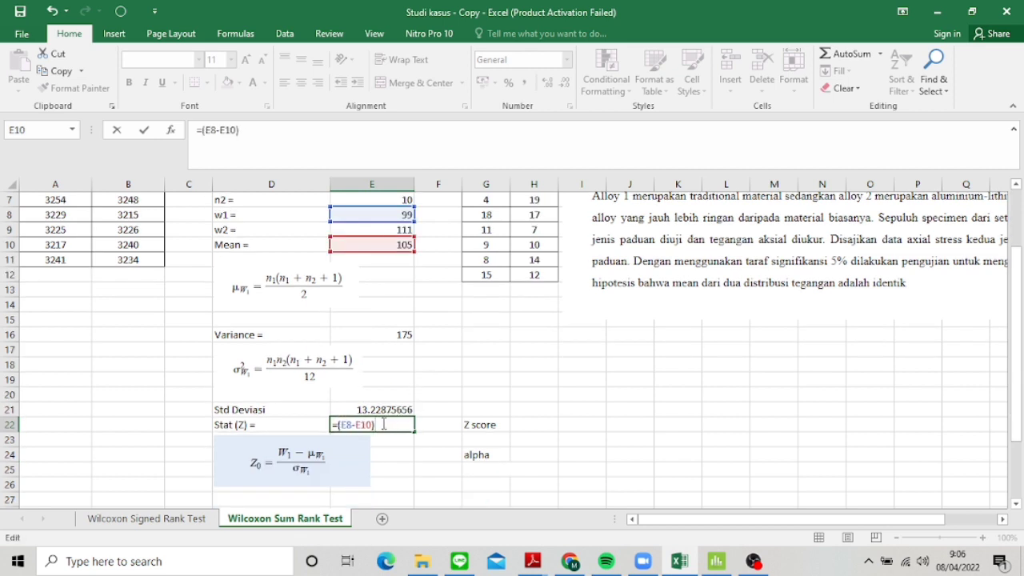
pyautogui.write('/')
pyautogui.click(374, 409)
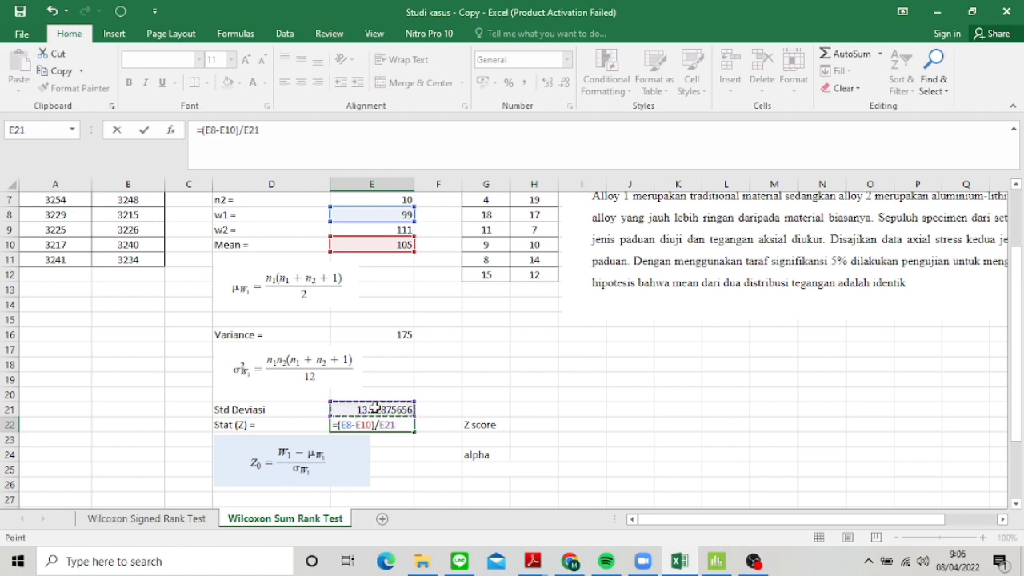
pyautogui.press('Return')
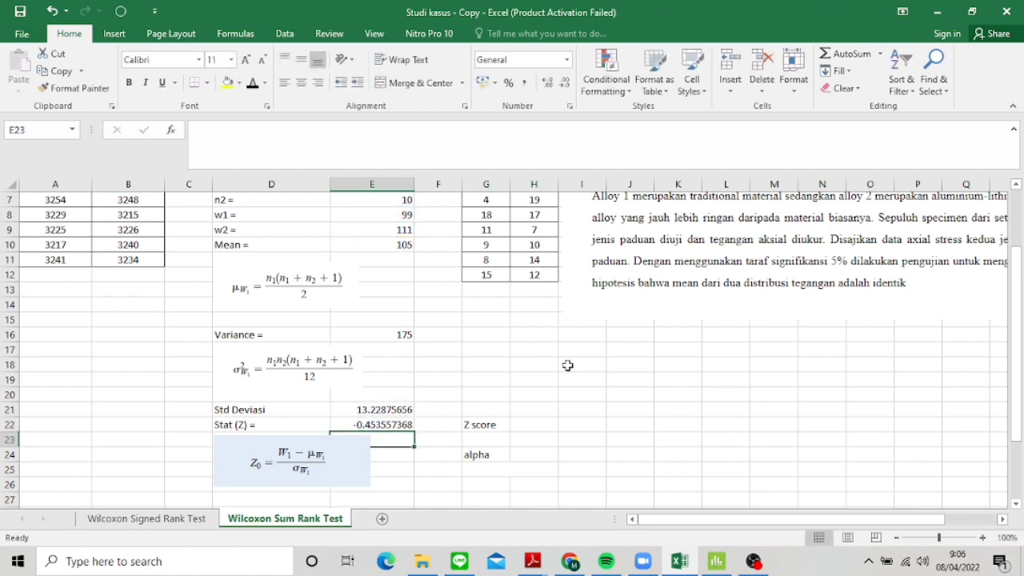
pyautogui.scroll(-1, 430, 367)
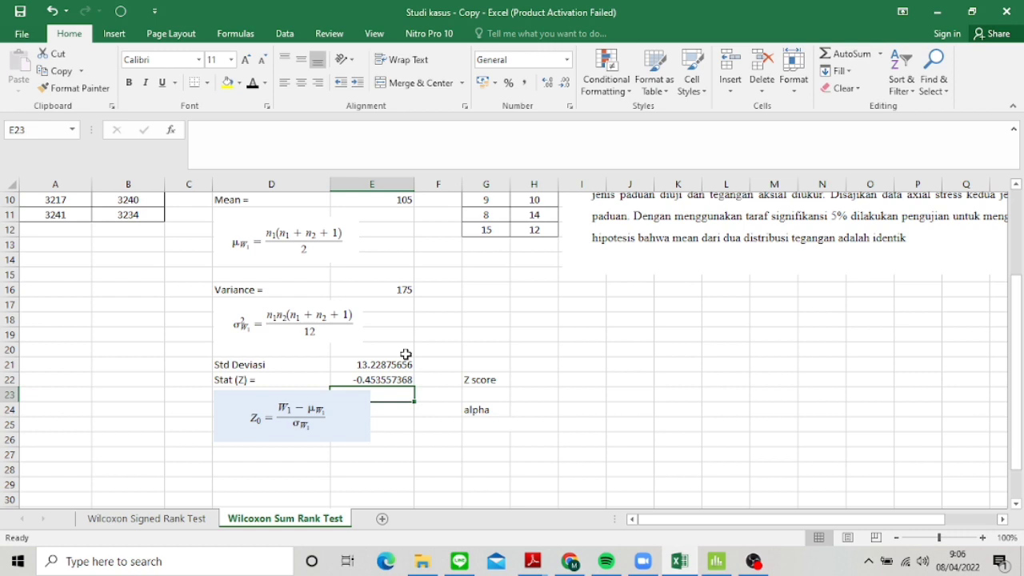
pyautogui.click(517, 379)
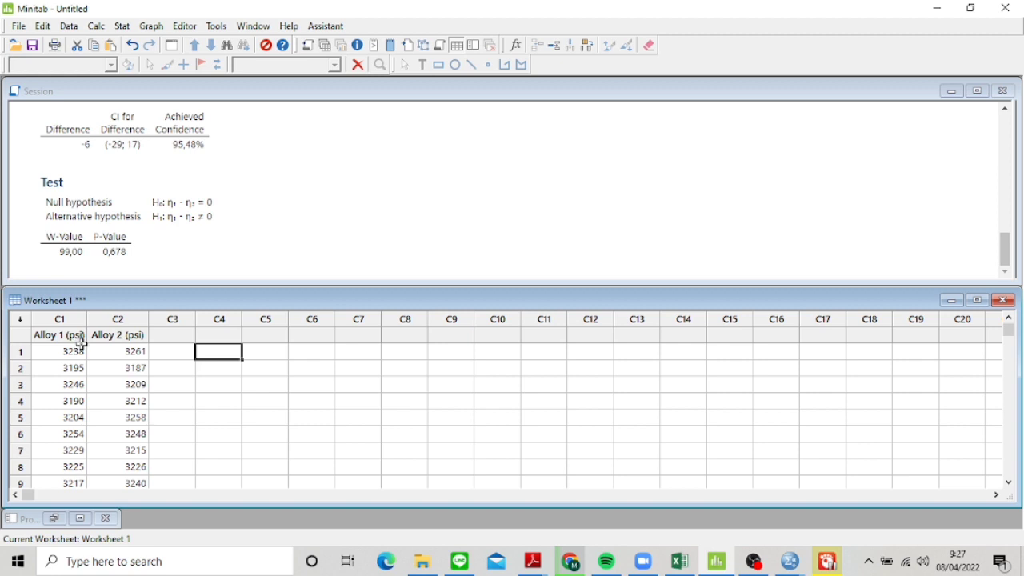
# Run a Mann-Whitney test with Alloy 1 (psi) and Alloy 2 (psi) as samples, confidence level 95,0 and alternative not equal
pyautogui.click(124, 353)
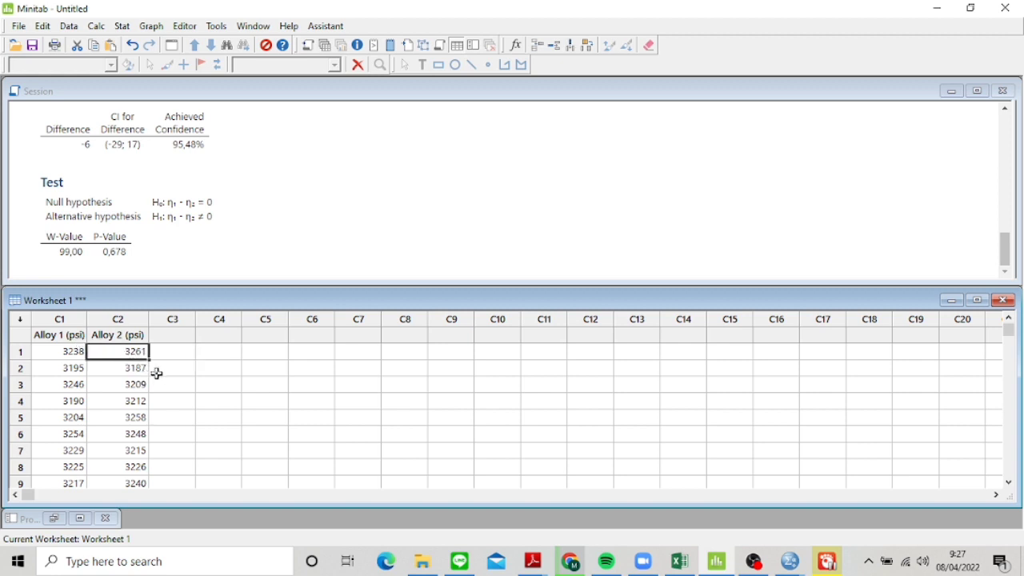
pyautogui.click(122, 26)
pyautogui.moveTo(190, 212)
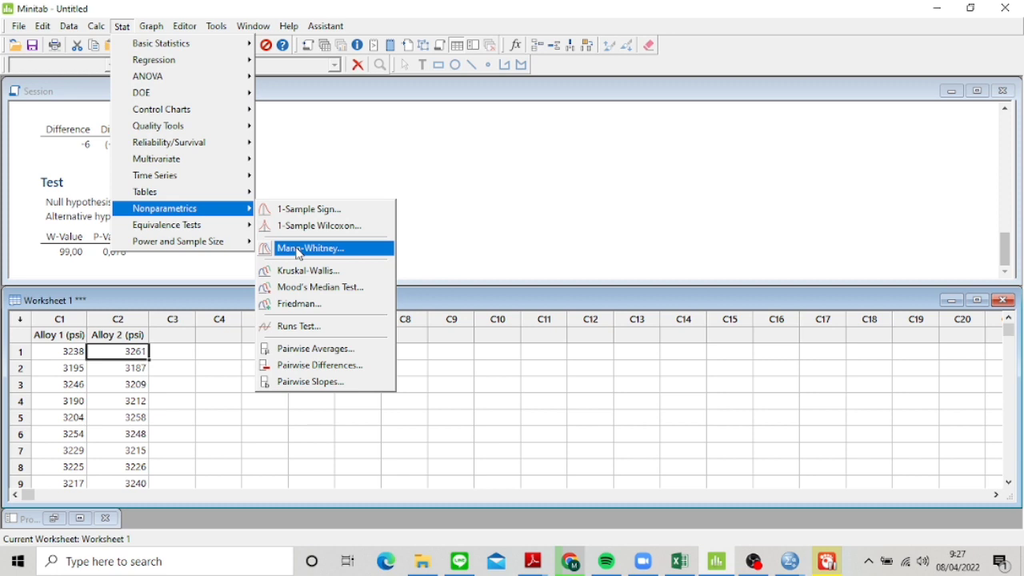
pyautogui.click(299, 255)
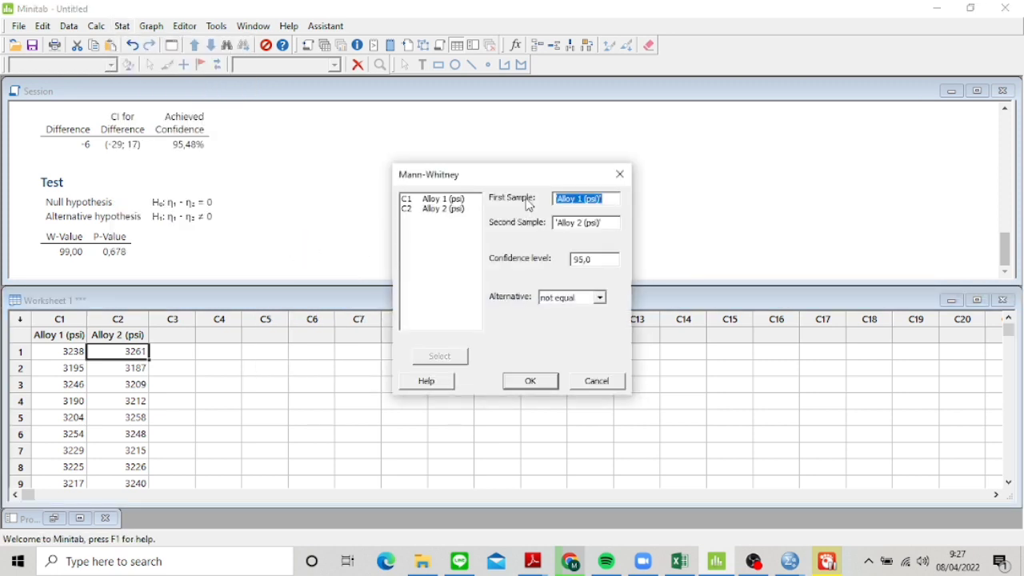
pyautogui.click(602, 199)
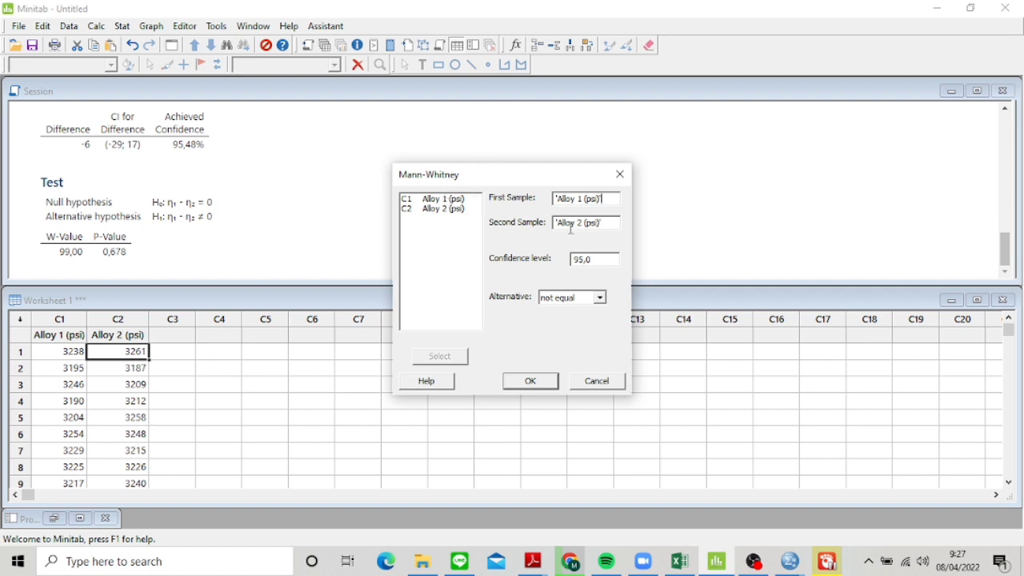
pyautogui.click(601, 297)
pyautogui.click(602, 294)
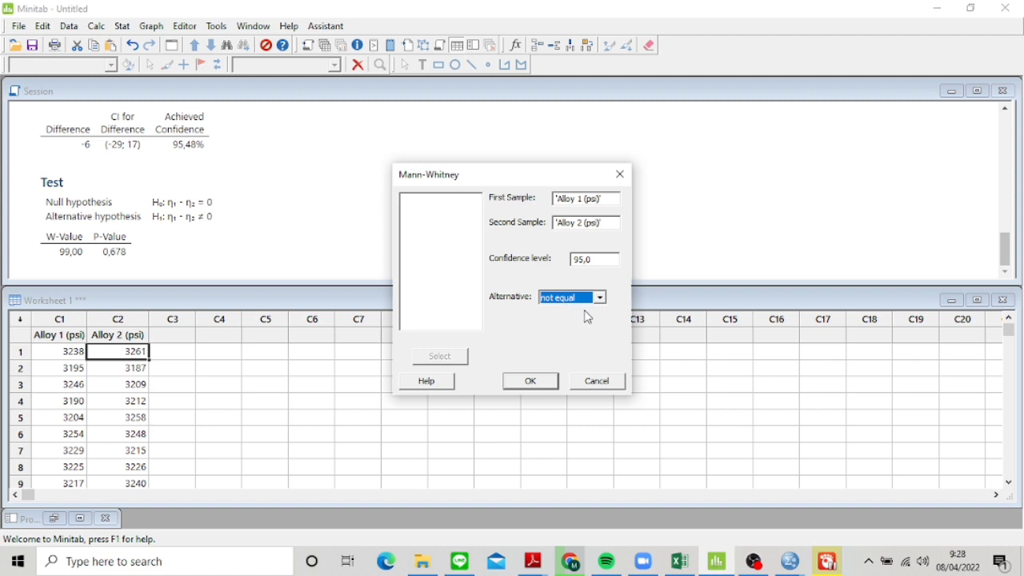
pyautogui.click(553, 383)
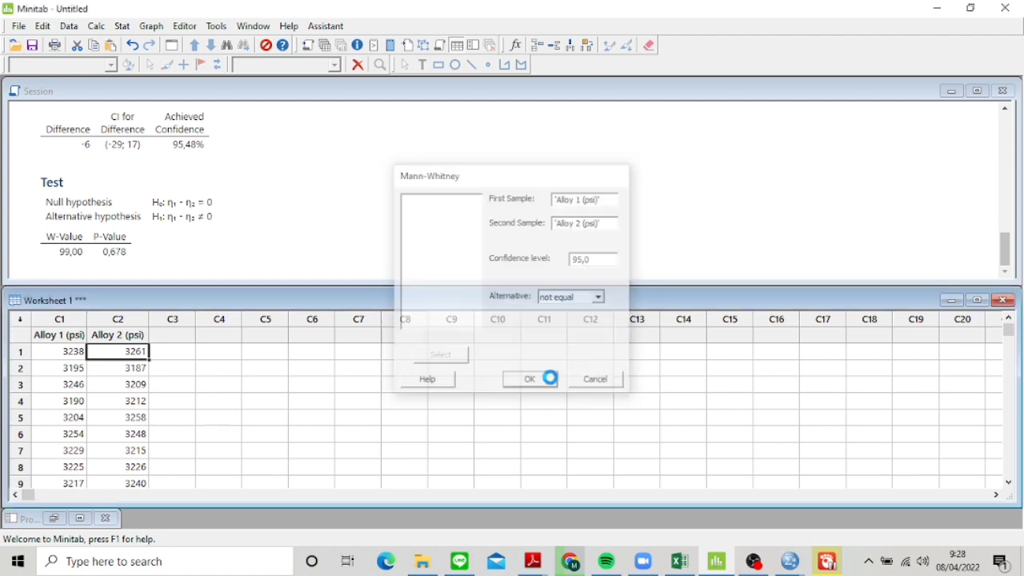
# Review the Mann-Whitney output, covering the method, descriptive statistics, estimation for difference and the test's W-Value and P-Value
pyautogui.scroll(-5, 326, 183)
pyautogui.scroll(3, 325, 182)
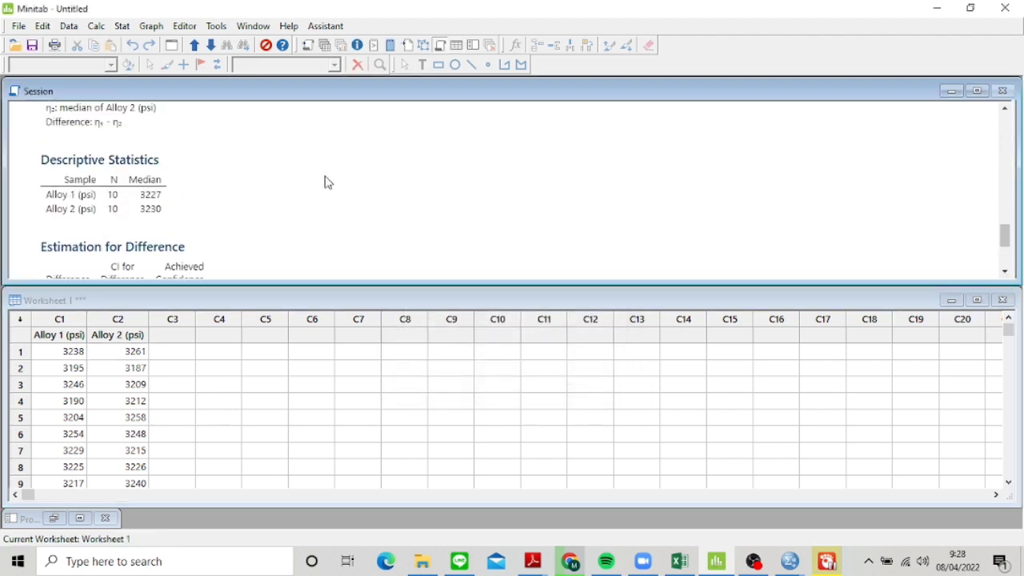
pyautogui.scroll(-3, 326, 194)
pyautogui.scroll(1, 272, 220)
pyautogui.scroll(3, 248, 220)
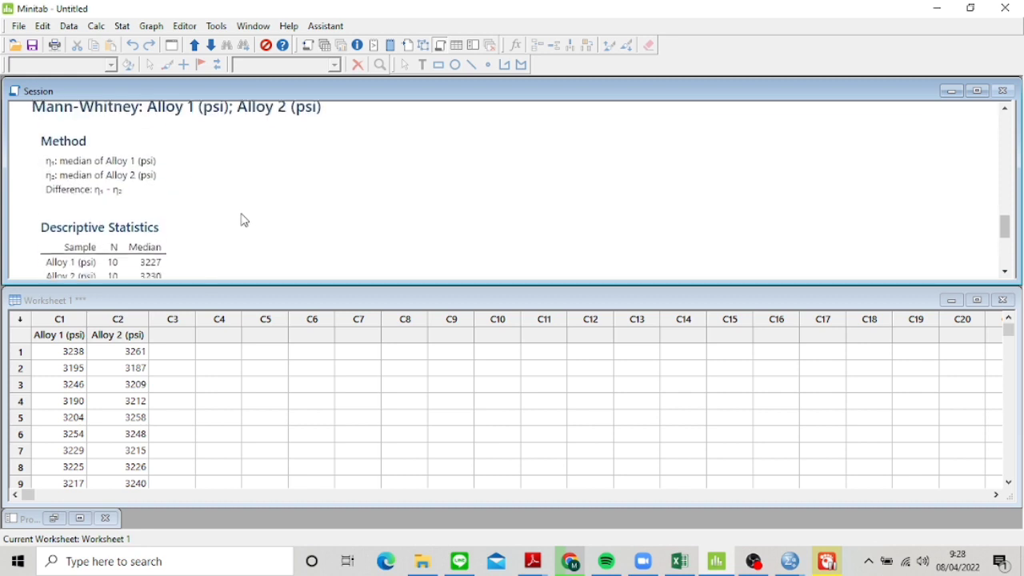
pyautogui.scroll(-2, 168, 204)
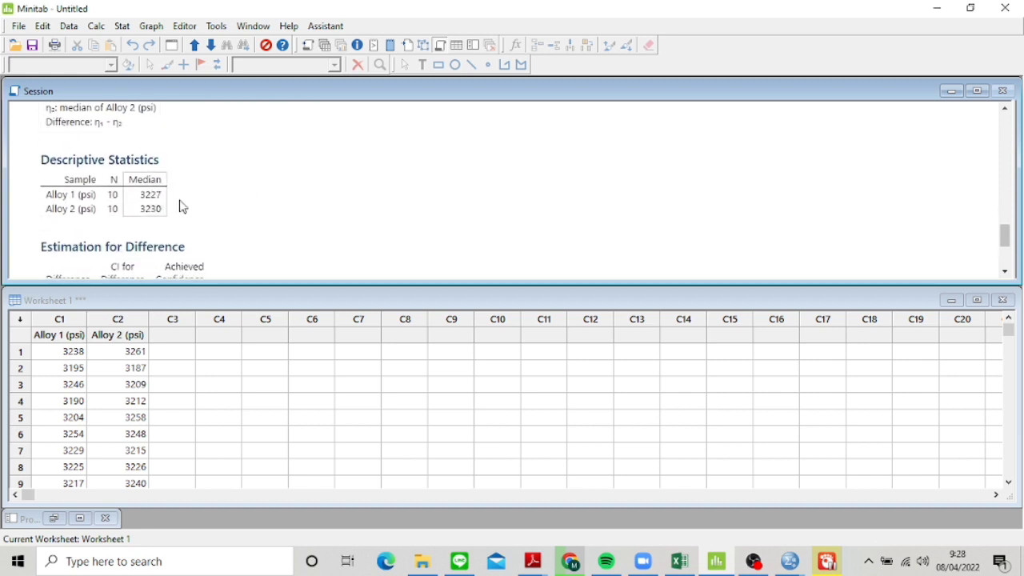
pyautogui.scroll(-2, 171, 224)
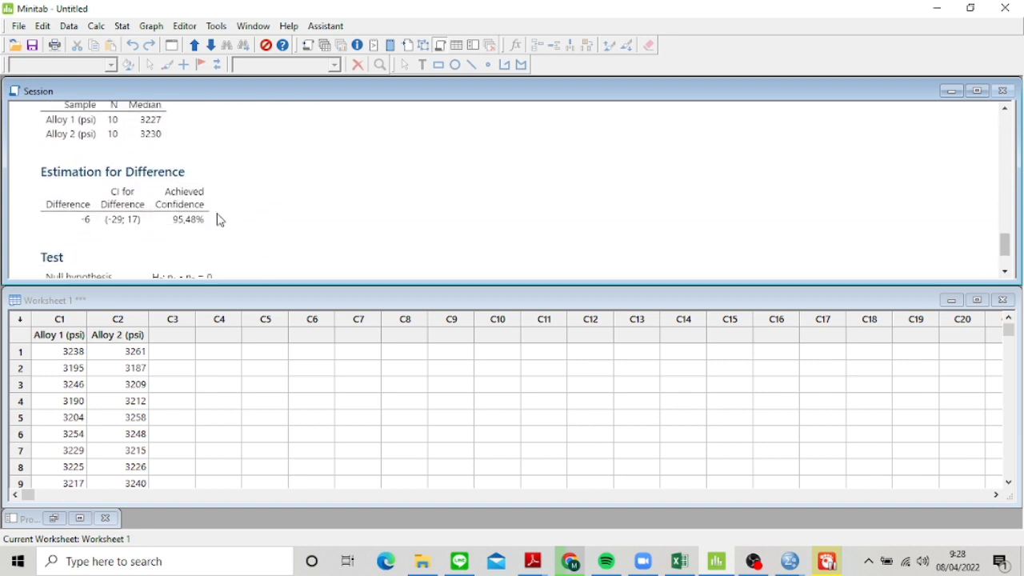
pyautogui.scroll(-2, 228, 220)
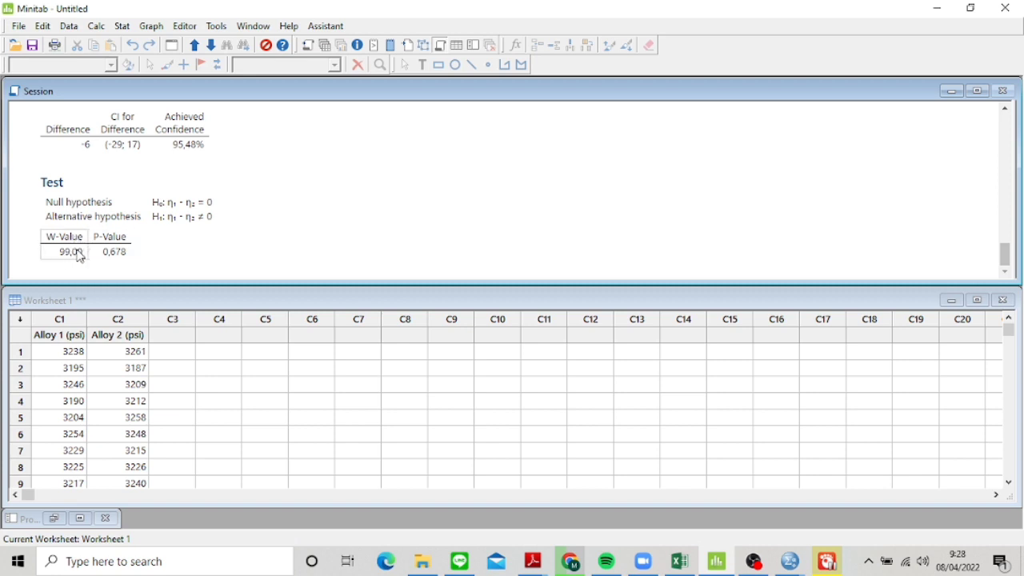
# Switch to the Excel workbook and compare the w1 rank sum in E8 with the W-Value in Minitab
pyautogui.click(680, 562)
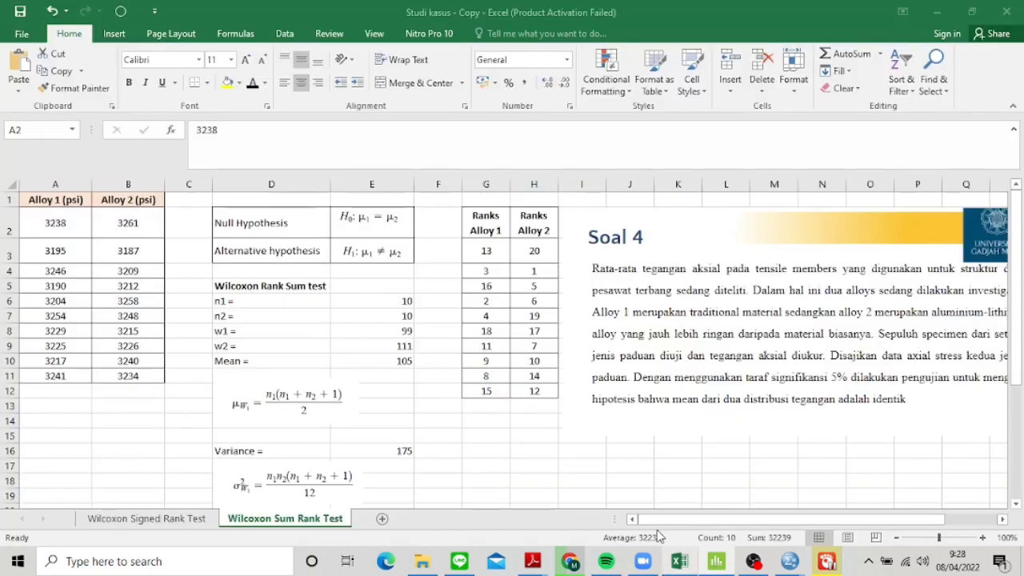
pyautogui.click(398, 330)
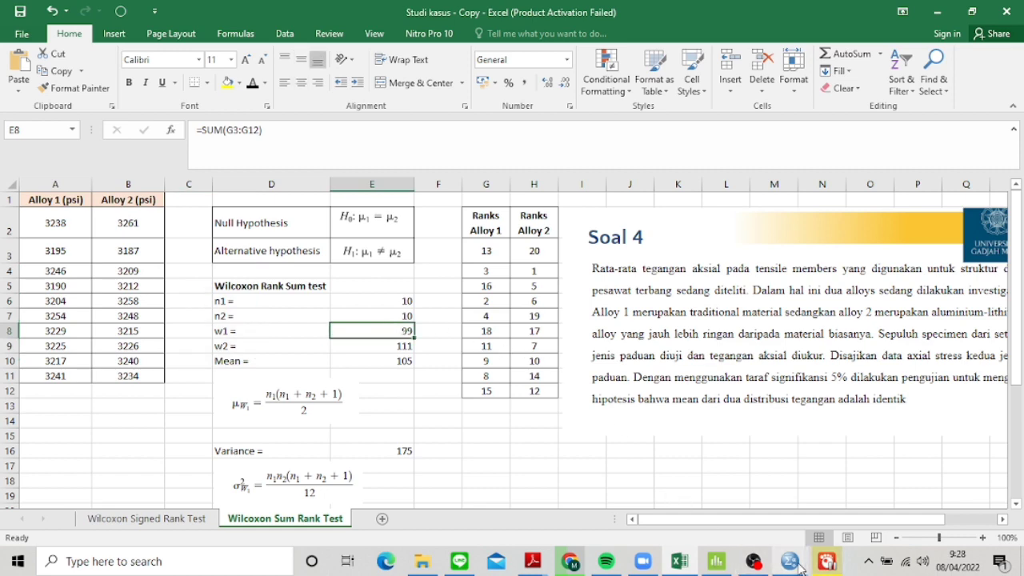
pyautogui.moveTo(716, 562)
pyautogui.click(679, 504)
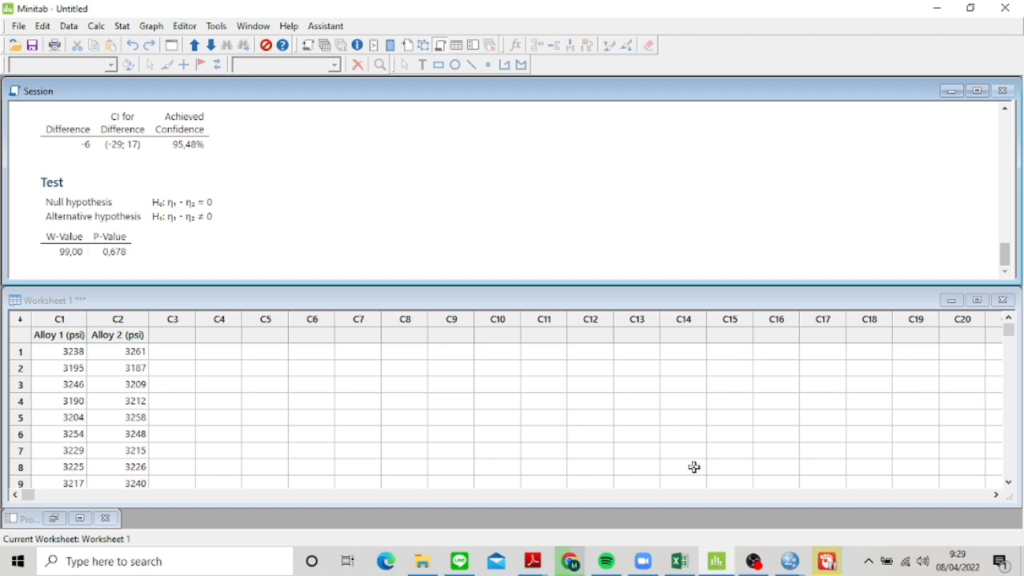
pyautogui.click(678, 564)
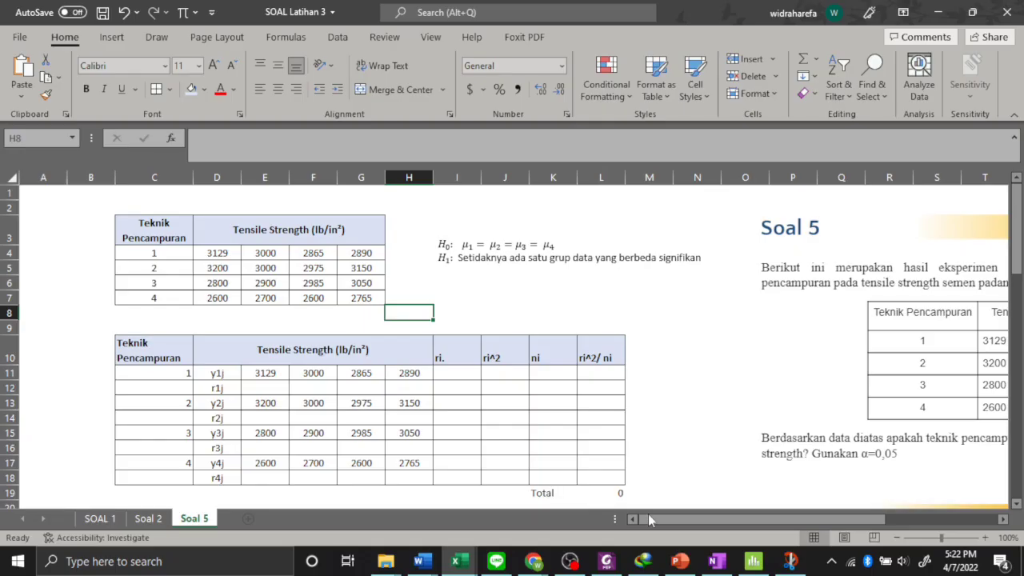
# Examine the Soal 5 problem statement, the hypotheses, the tensile strength data in D4:G7 and the empty ranking tables
pyautogui.moveTo(648, 516); pyautogui.dragTo(754, 512)
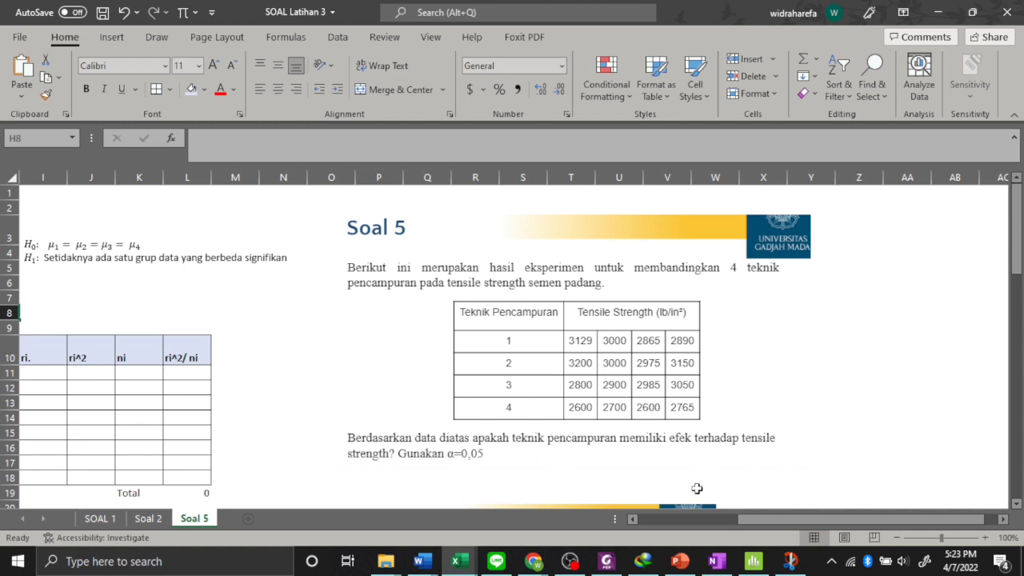
pyautogui.moveTo(766, 524); pyautogui.dragTo(720, 520)
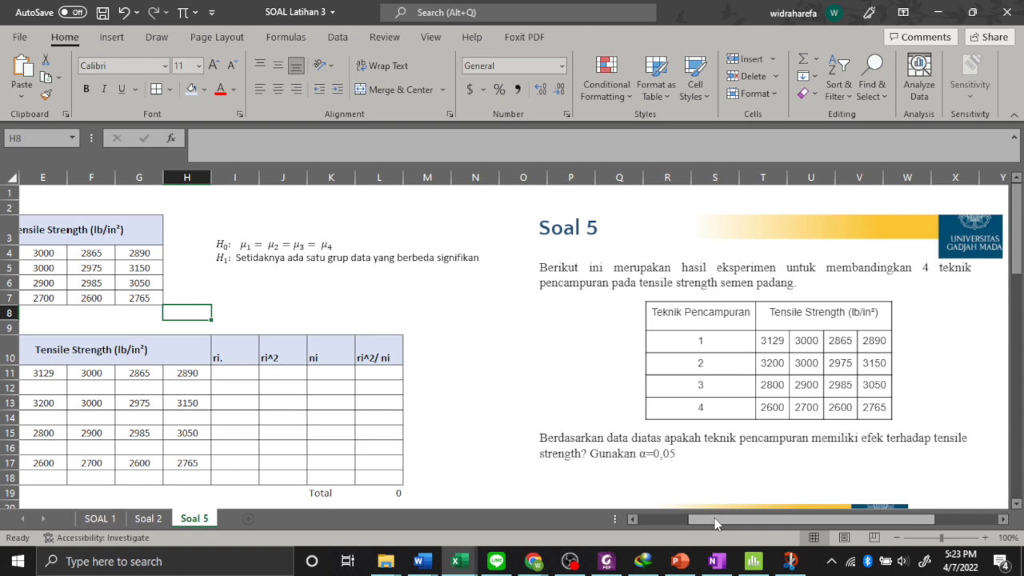
pyautogui.click(405, 315)
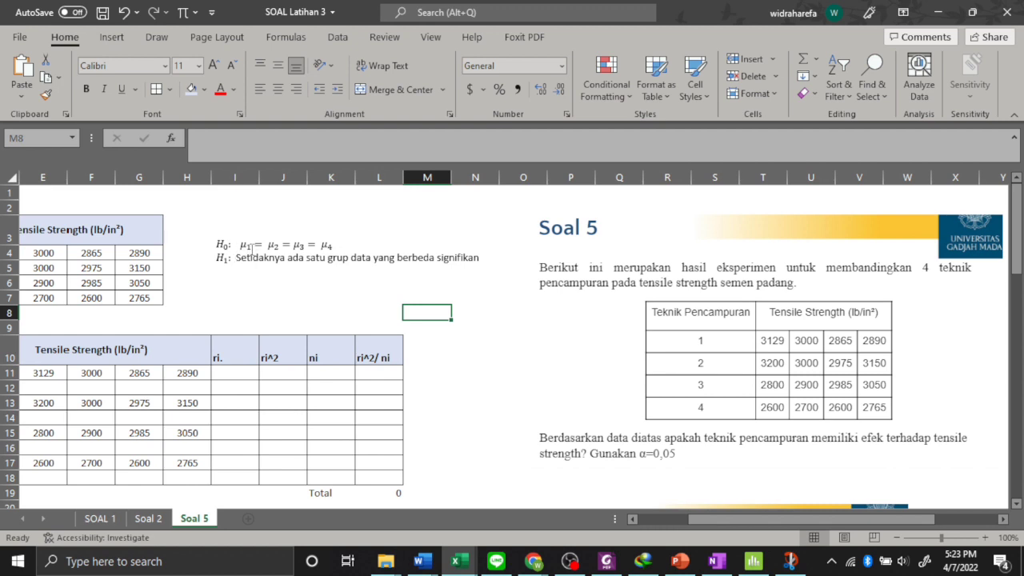
pyautogui.moveTo(687, 520); pyautogui.dragTo(638, 494)
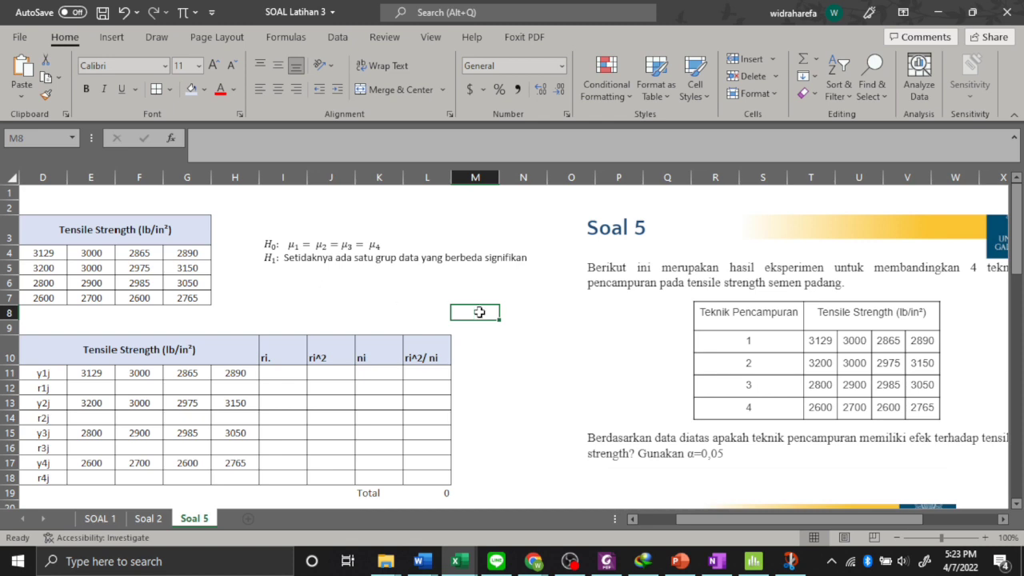
pyautogui.click(528, 317)
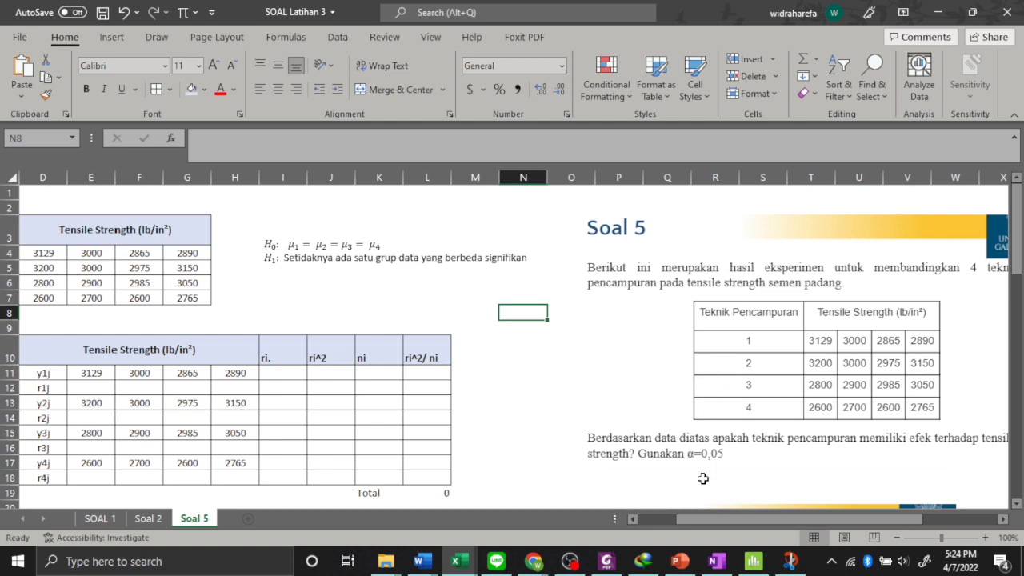
pyautogui.moveTo(711, 521); pyautogui.dragTo(686, 521)
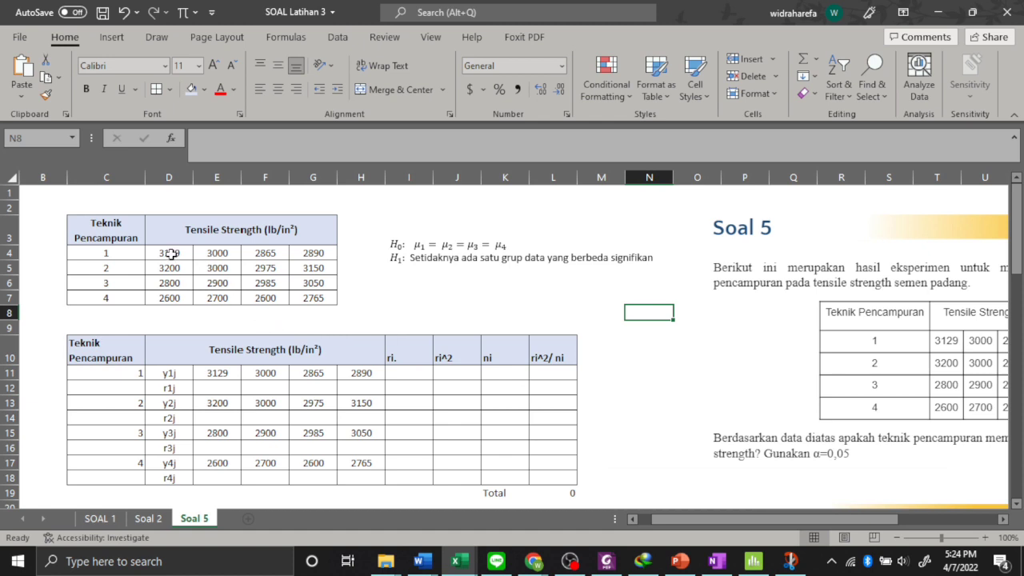
pyautogui.moveTo(171, 252); pyautogui.dragTo(301, 299)
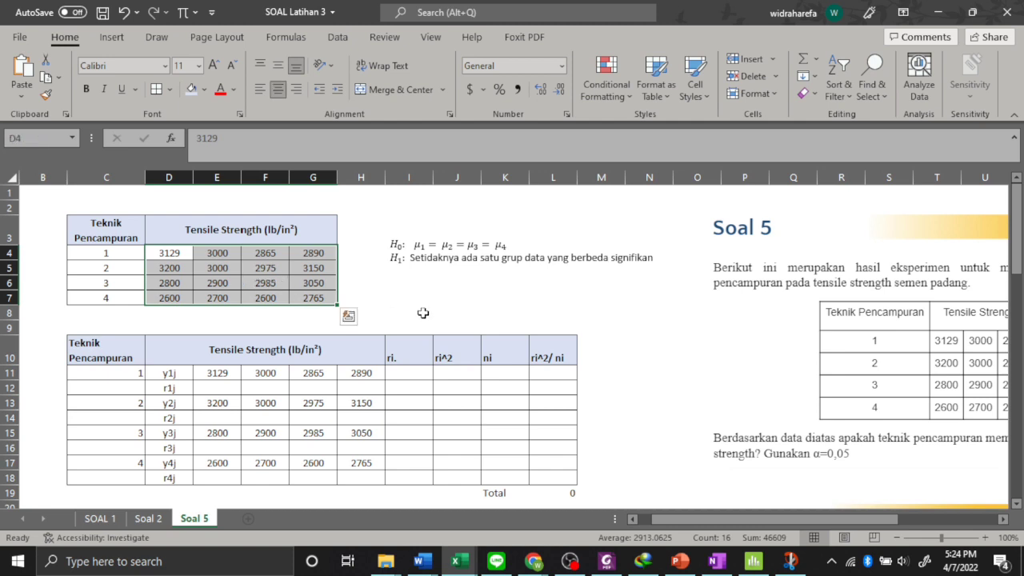
pyautogui.scroll(-3, 240, 336)
pyautogui.scroll(2, 254, 388)
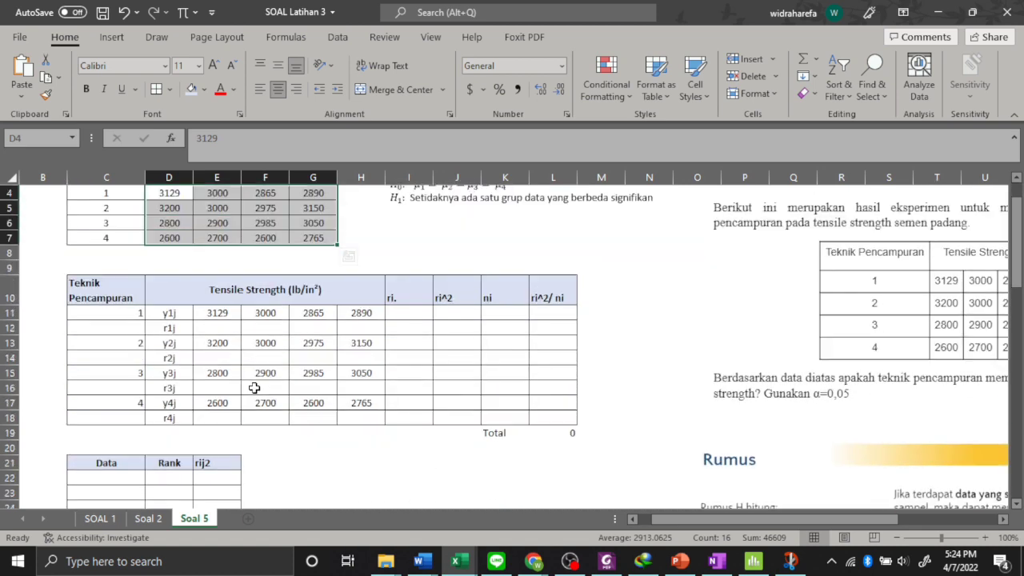
pyautogui.scroll(1, 253, 388)
pyautogui.click(217, 327)
# Copy mixing technique 1's tensile strengths from D4:G4 and paste them transposed into the Data column starting at C22
pyautogui.moveTo(179, 257); pyautogui.dragTo(331, 253)
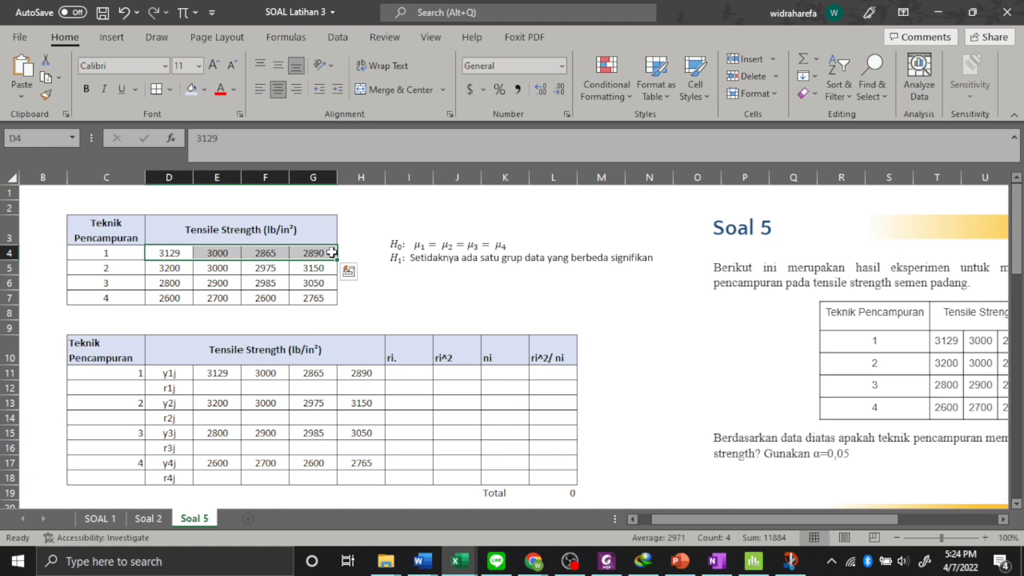
pyautogui.hotkey('ctrl', 'c')
pyautogui.scroll(-4, 240, 368)
pyautogui.click(134, 329)
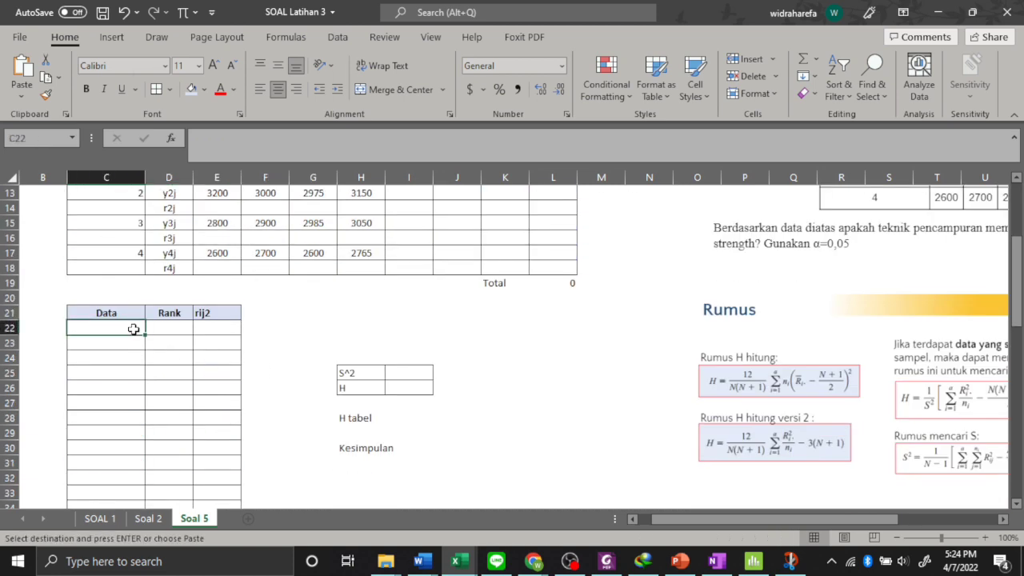
pyautogui.rightClick(133, 327)
pyautogui.click(238, 202)
pyautogui.click(264, 330)
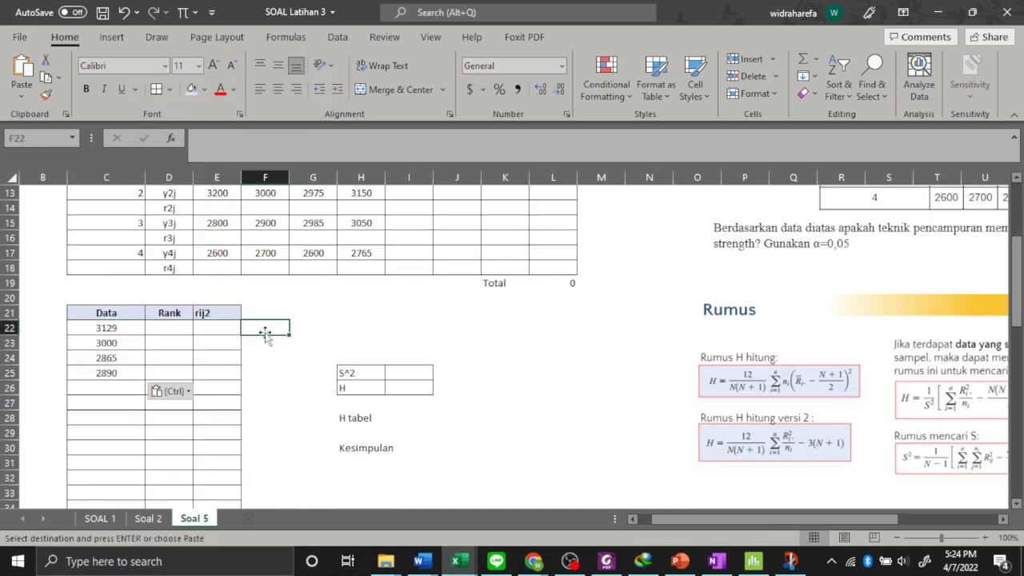
# Copy mixing technique 2's tensile strengths from D5:G5 and paste them transposed into the Data column starting at C26
pyautogui.scroll(4, 264, 329)
pyautogui.moveTo(188, 270); pyautogui.dragTo(308, 269)
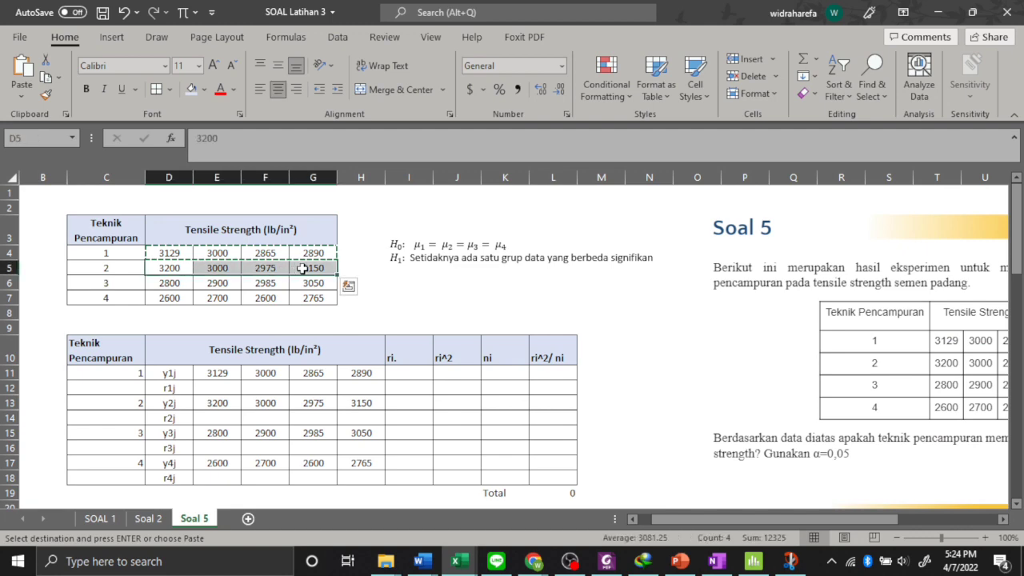
pyautogui.scroll(-4, 139, 400)
pyautogui.click(123, 390)
pyautogui.rightClick(122, 390)
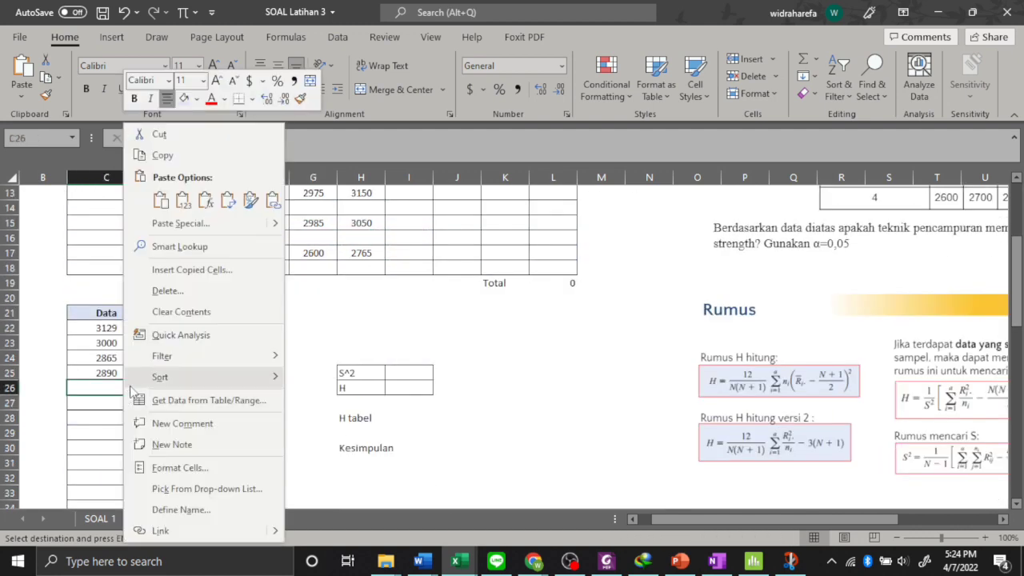
pyautogui.click(231, 200)
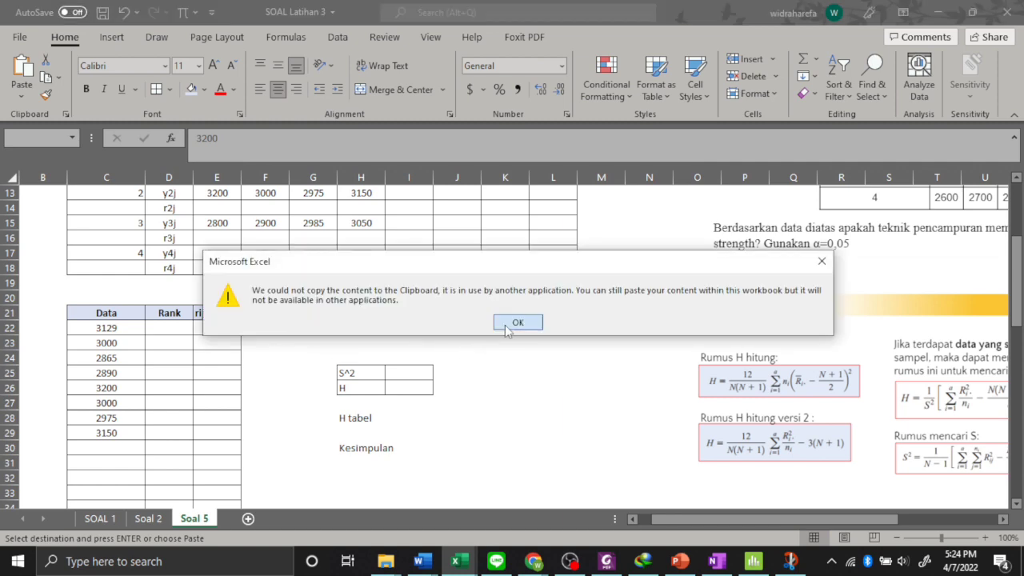
pyautogui.click(498, 323)
# Copy mixing technique 3's tensile strengths from D6:G6 and paste them transposed into the Data column starting at C30
pyautogui.scroll(4, 323, 364)
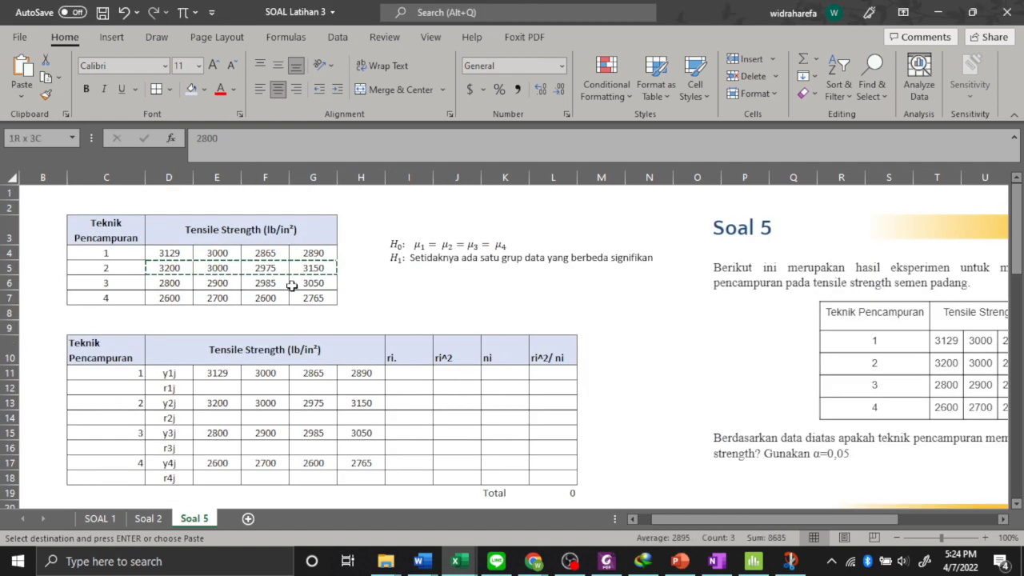
pyautogui.moveTo(175, 285); pyautogui.dragTo(313, 288)
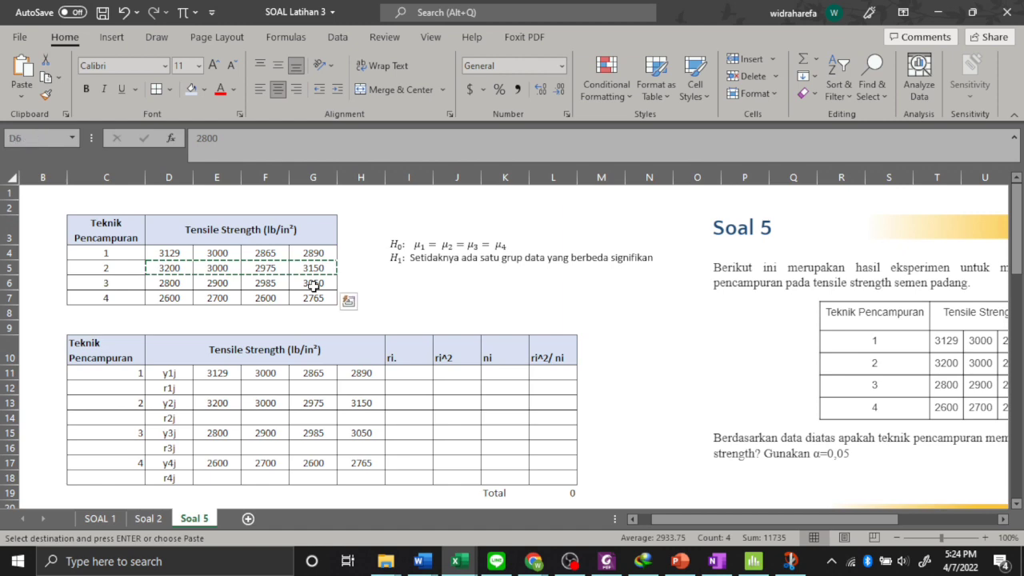
pyautogui.scroll(-5, 295, 360)
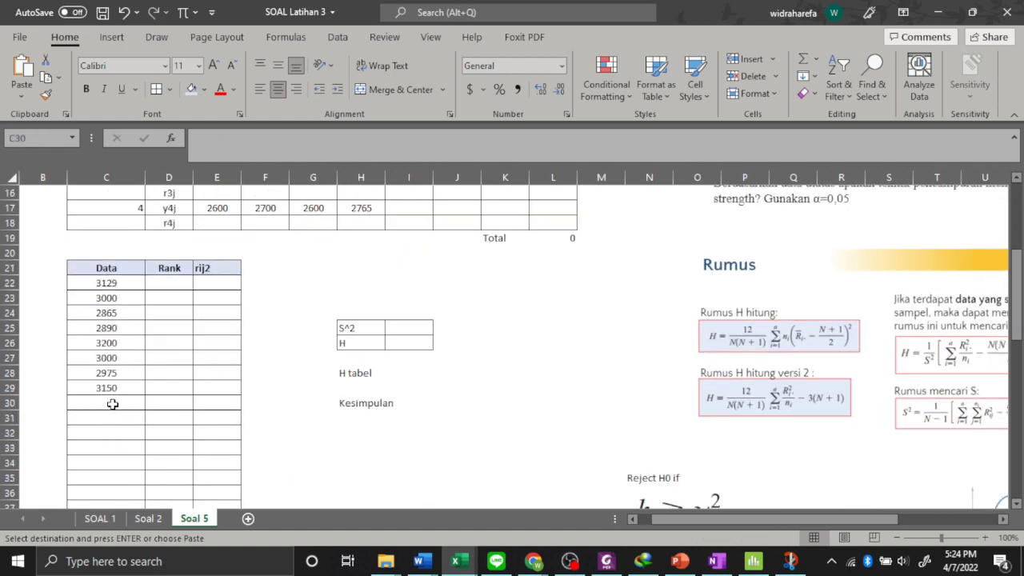
pyautogui.rightClick(112, 407)
pyautogui.click(219, 206)
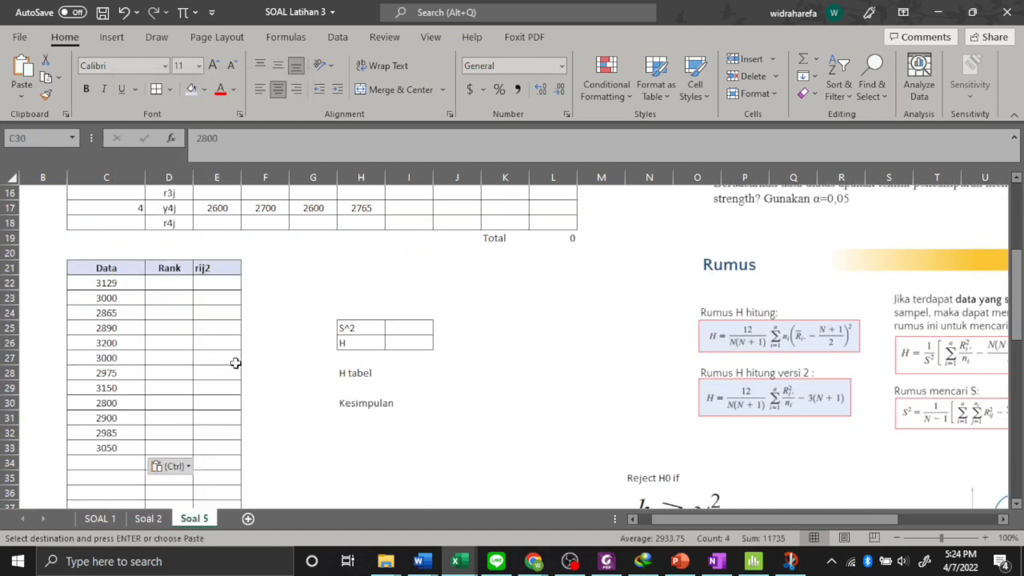
# Copy mixing technique 4's tensile strengths from D7:G7 and paste them transposed into the Data column starting at C34
pyautogui.scroll(5, 233, 362)
pyautogui.click(181, 298)
pyautogui.moveTo(181, 298); pyautogui.dragTo(319, 299)
pyautogui.hotkey('ctrl', 'c')
pyautogui.scroll(-7, 275, 366)
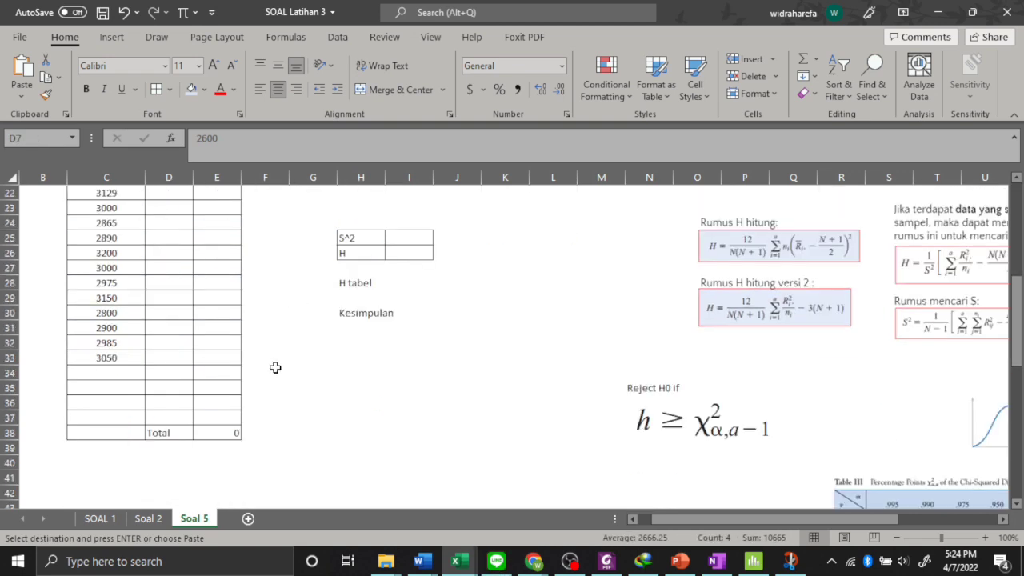
pyautogui.rightClick(130, 377)
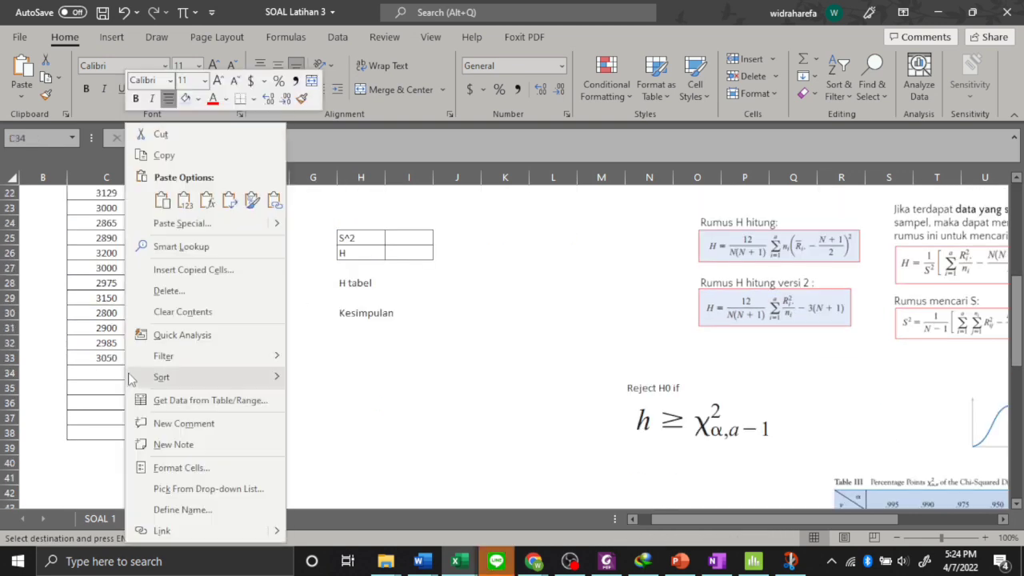
pyautogui.click(251, 200)
pyautogui.click(297, 347)
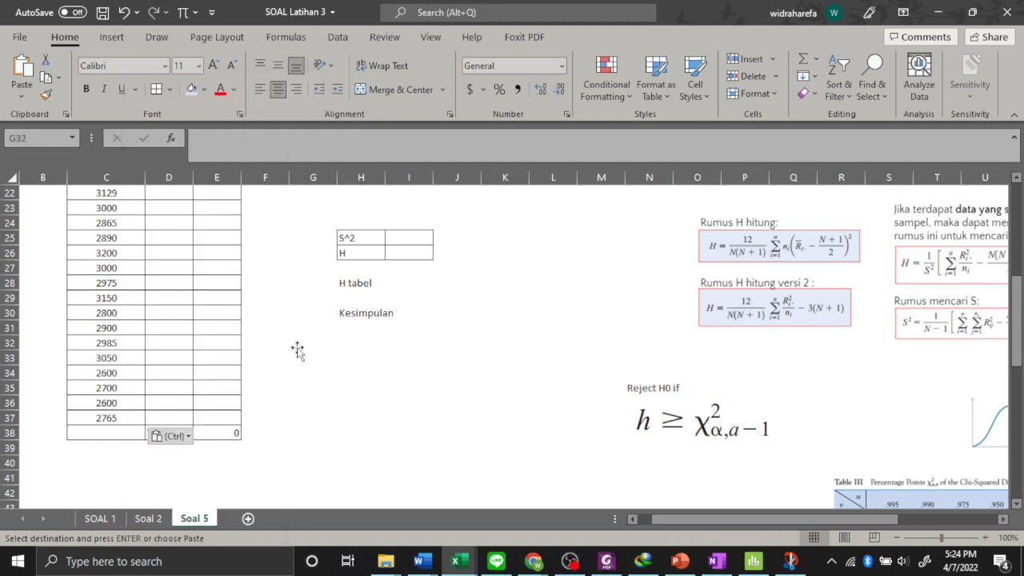
pyautogui.scroll(3, 297, 350)
pyautogui.press('Escape')
# Enter =RANK.AVG(C22,$C$22:$C$37,1) in D22 to rank the first data value in ascending order
pyautogui.click(312, 328)
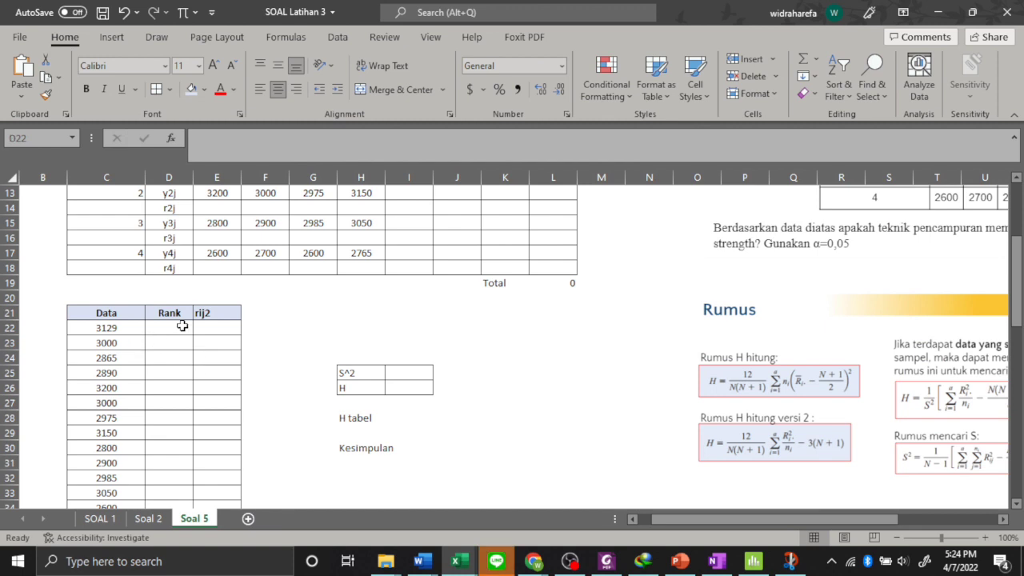
pyautogui.write('=')
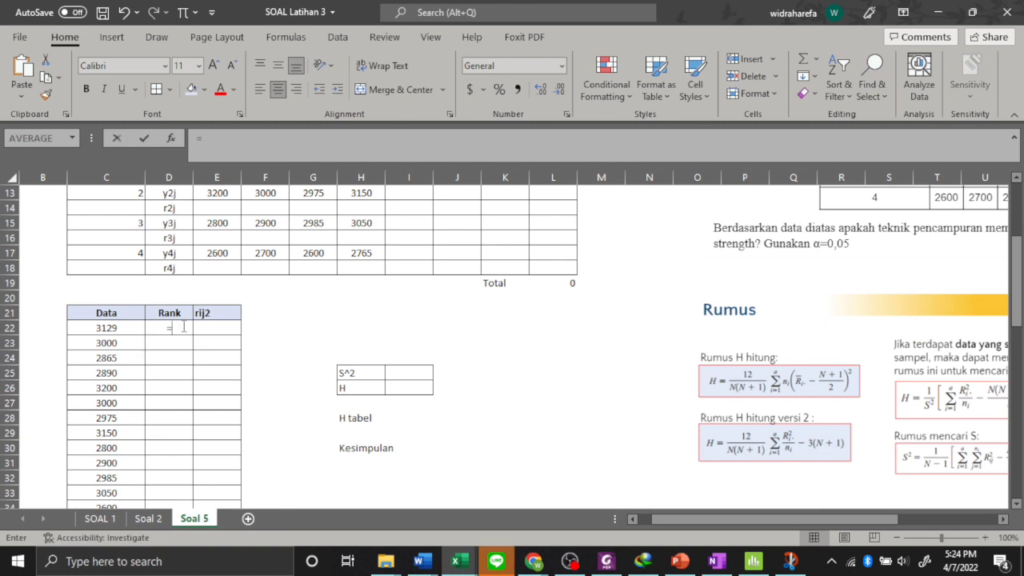
pyautogui.write('rank')
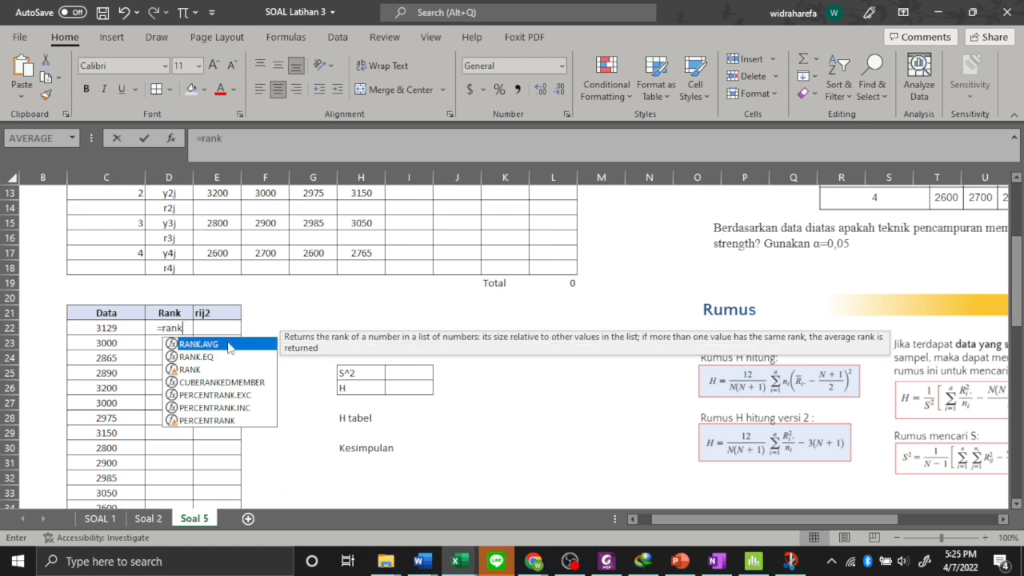
pyautogui.doubleClick(233, 345)
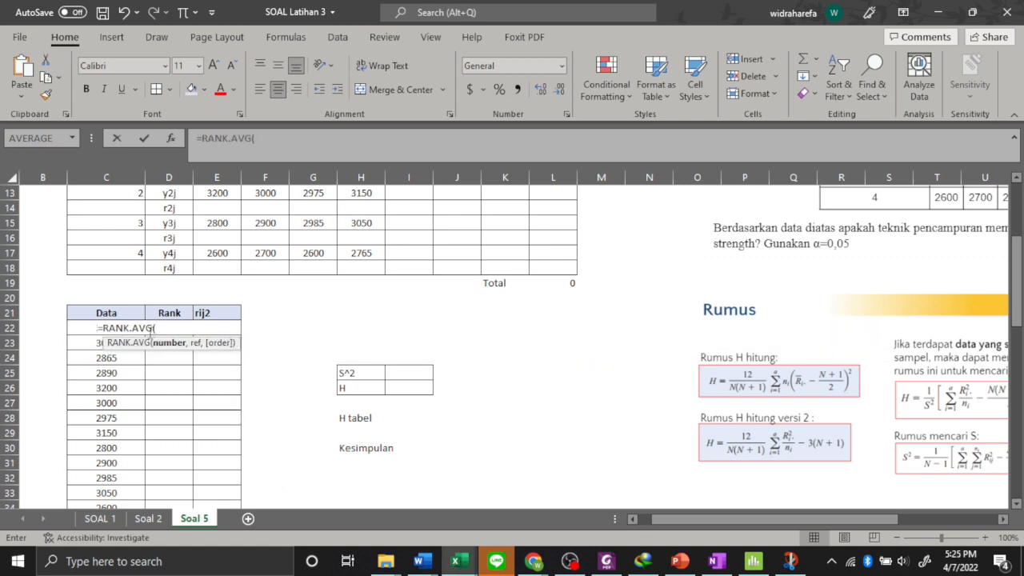
pyautogui.click(75, 330)
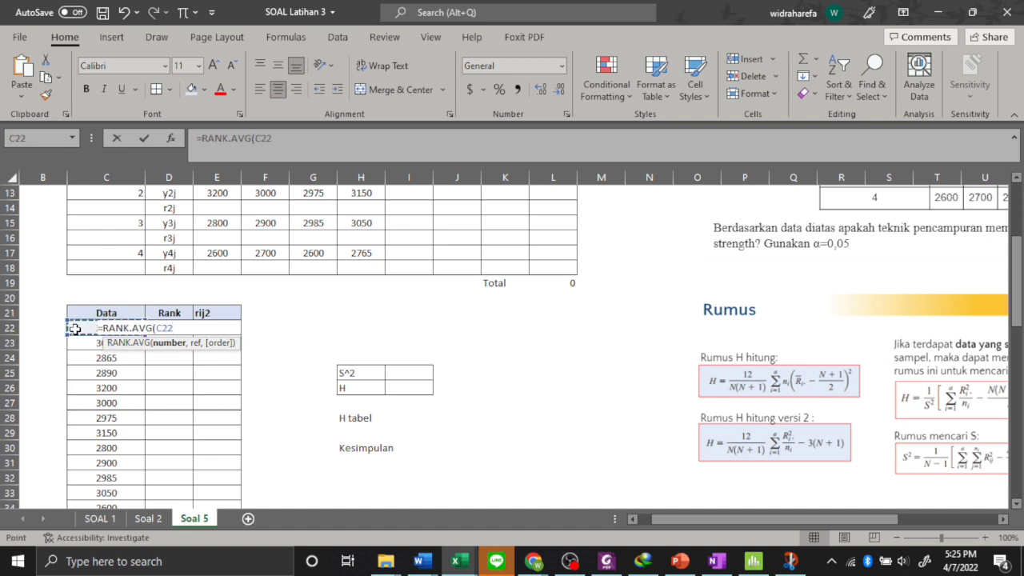
pyautogui.write(',')
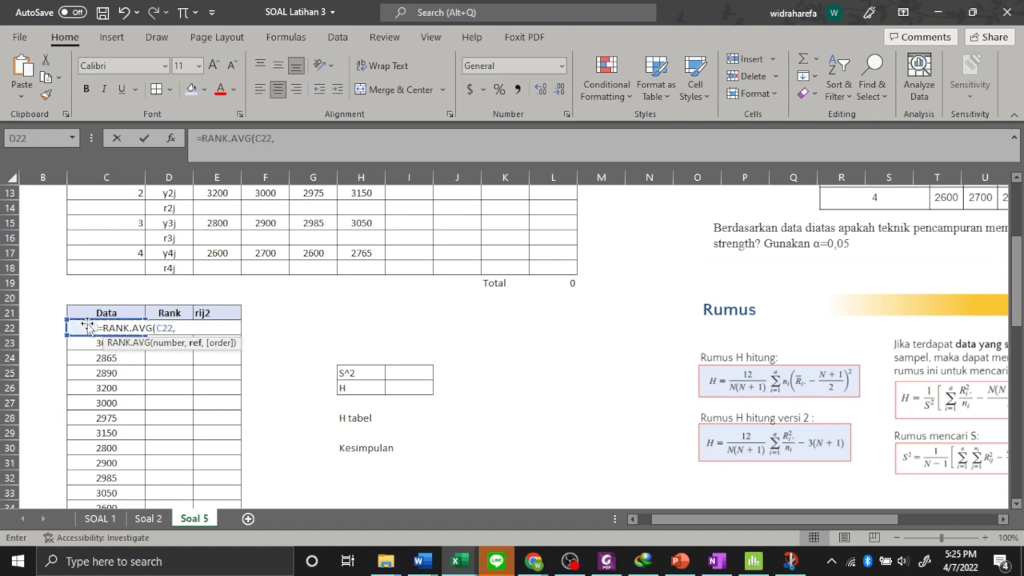
pyautogui.moveTo(88, 328); pyautogui.dragTo(94, 478)
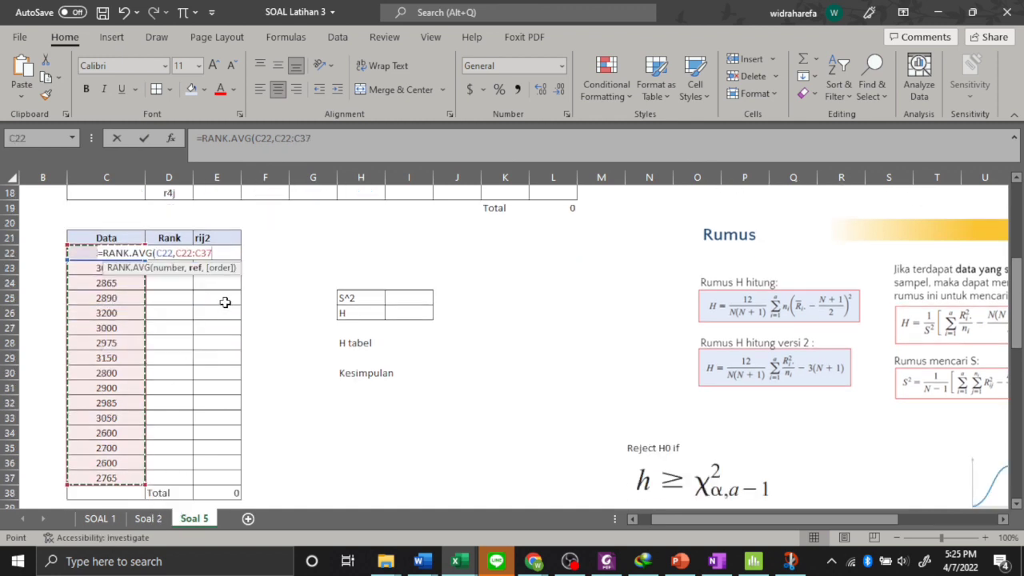
pyautogui.press('F4')
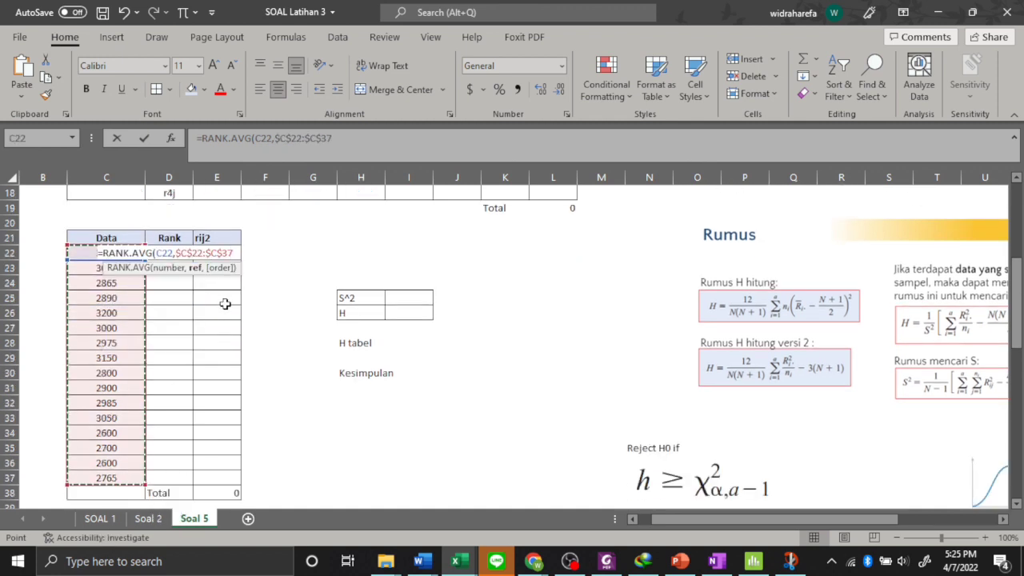
pyautogui.write(',')
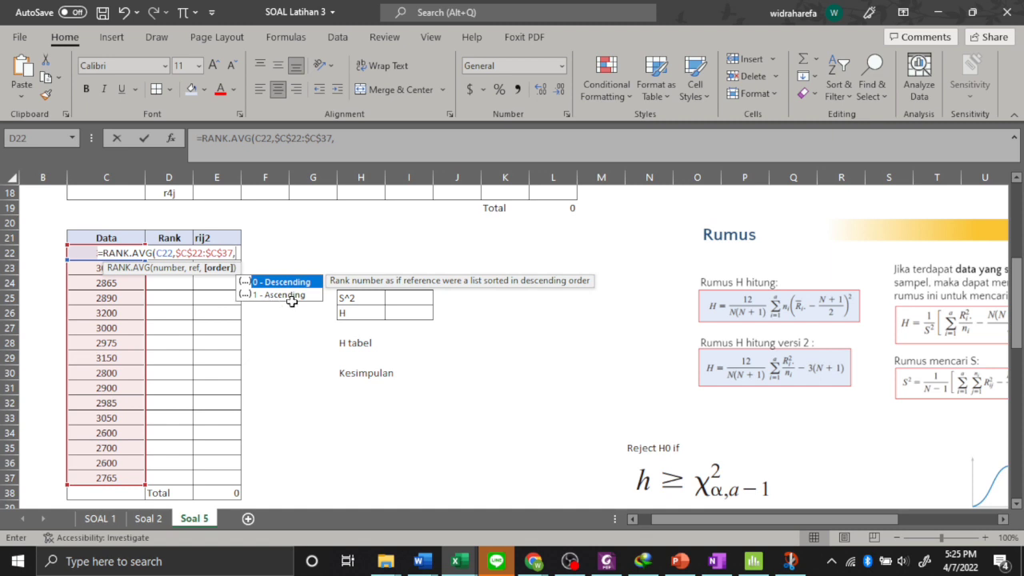
pyautogui.write('1')
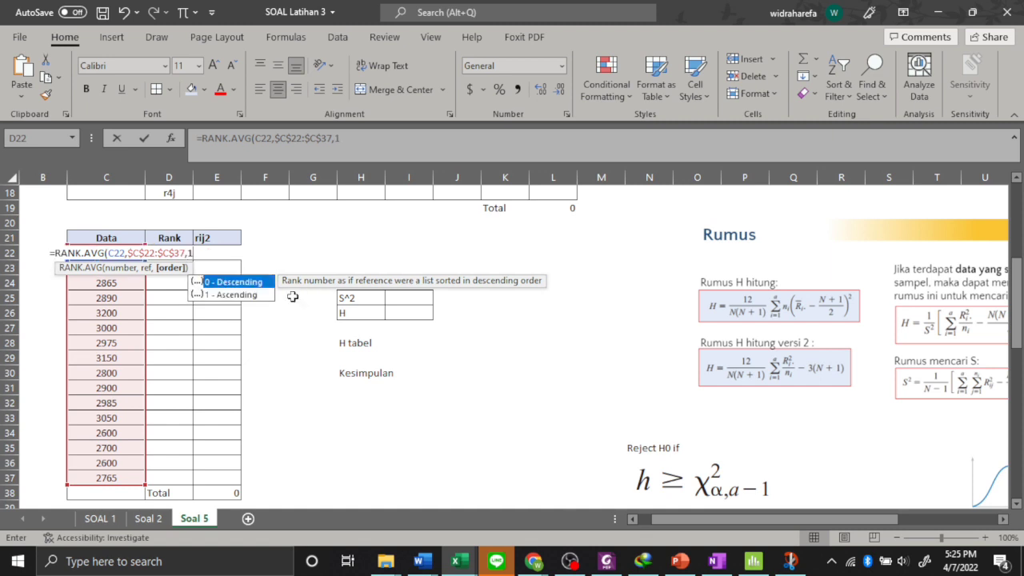
pyautogui.press('Return')
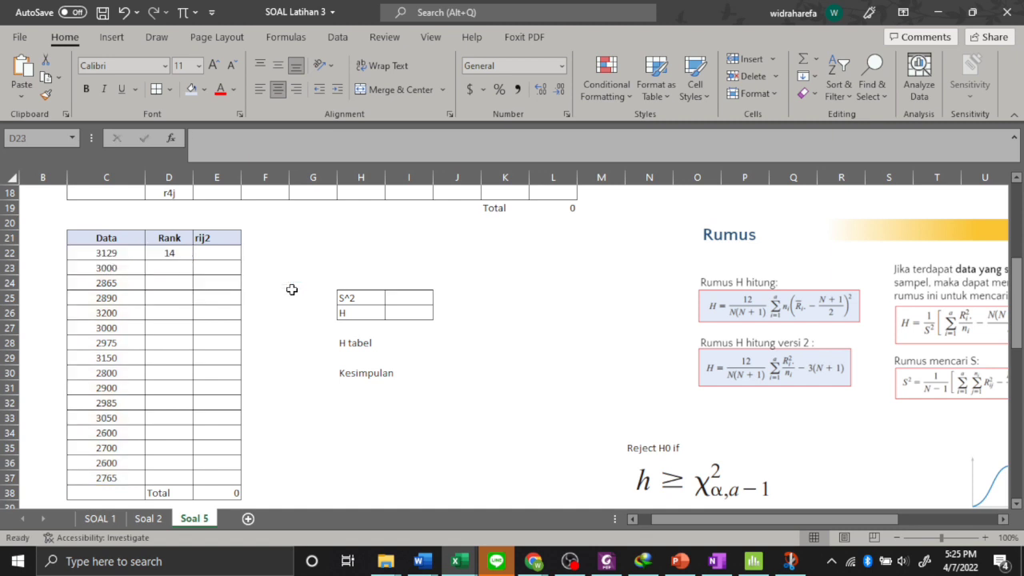
# Fill the rank formula from D22 down through D37
pyautogui.click(182, 254)
pyautogui.doubleClick(193, 257)
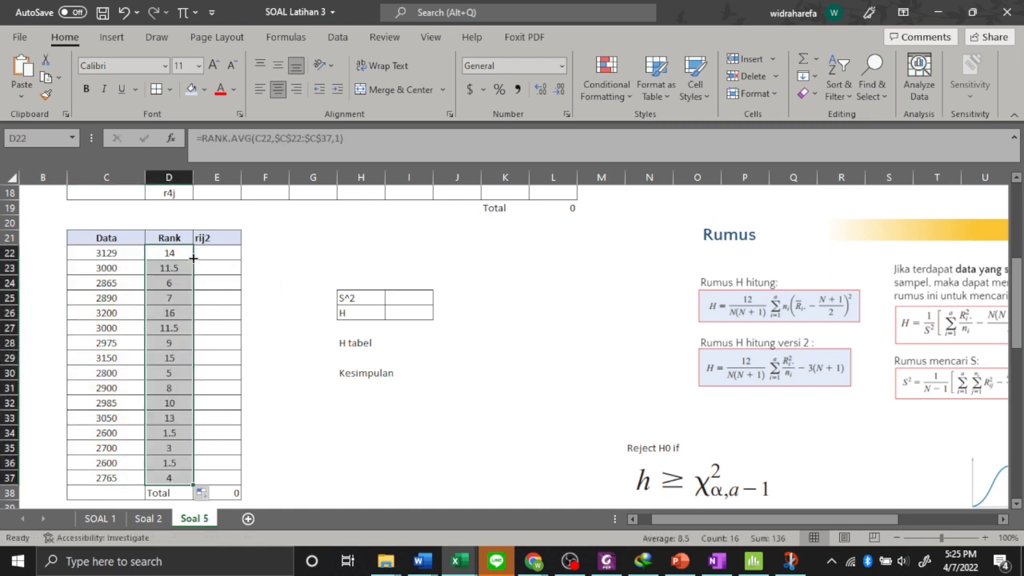
pyautogui.scroll(-1, 217, 331)
pyautogui.click(230, 357)
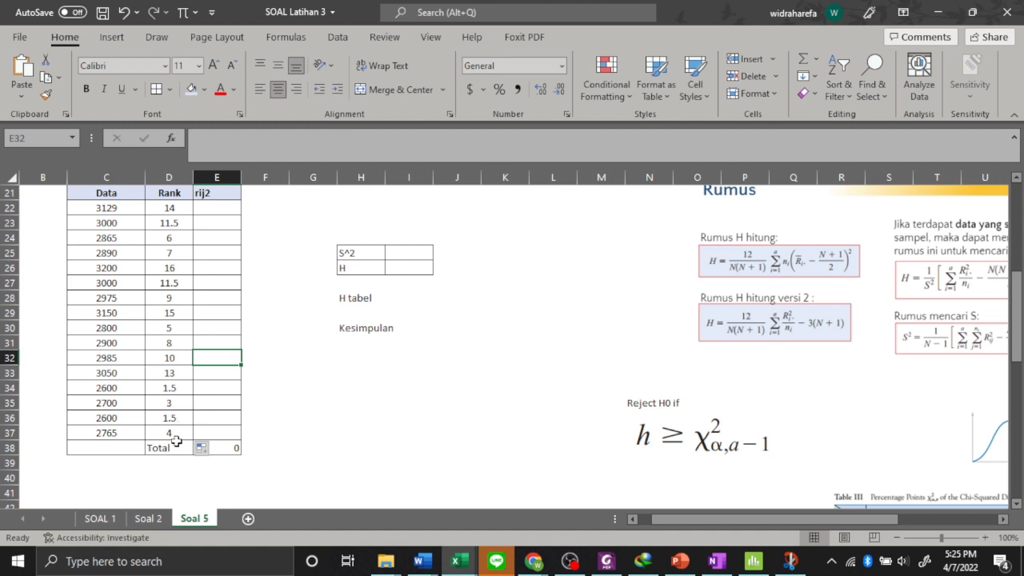
# Copy mixing technique 1's ranks from D22:D25 and paste them transposed into the r1j row starting at E12
pyautogui.scroll(1, 188, 410)
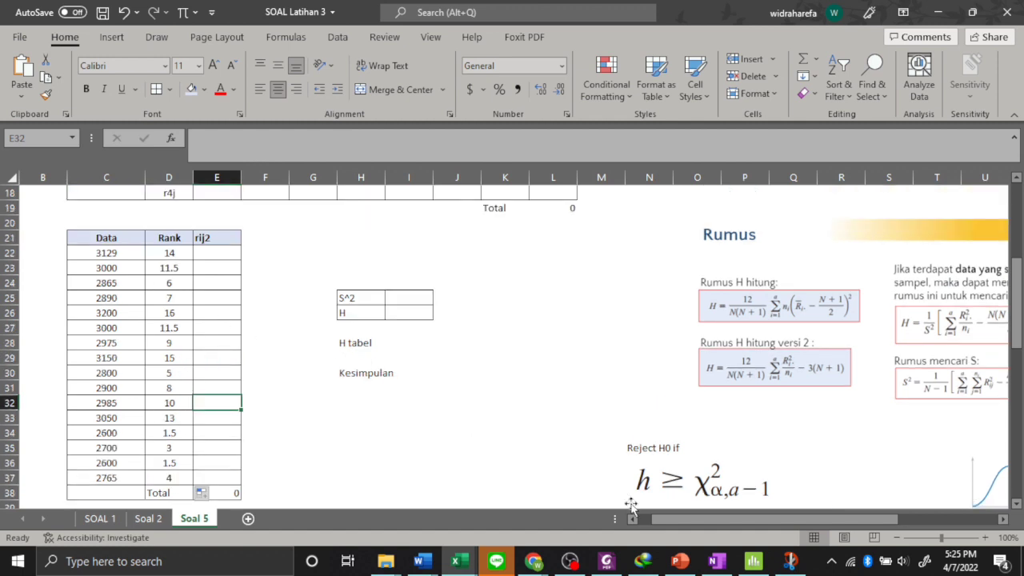
pyautogui.scroll(4, 318, 265)
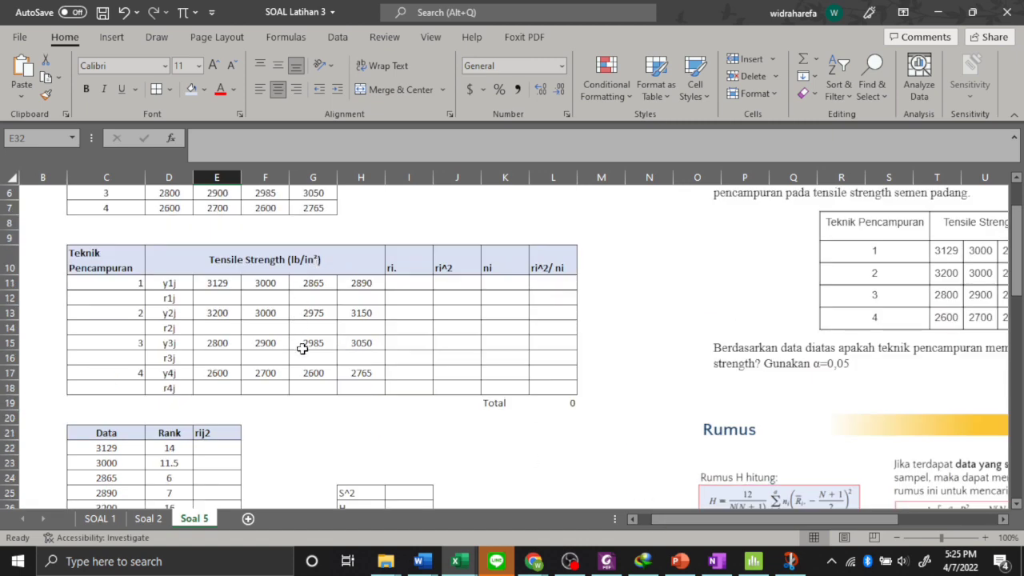
pyautogui.scroll(-2, 301, 349)
pyautogui.moveTo(177, 344); pyautogui.dragTo(184, 390)
pyautogui.scroll(2, 221, 260)
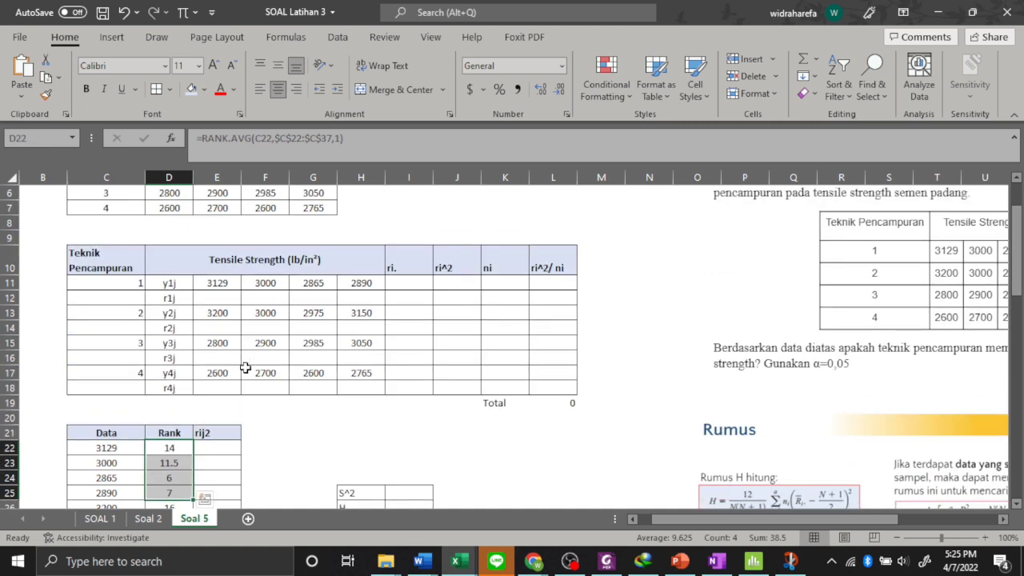
pyautogui.hotkey('ctrl', 'c')
pyautogui.rightClick(210, 301)
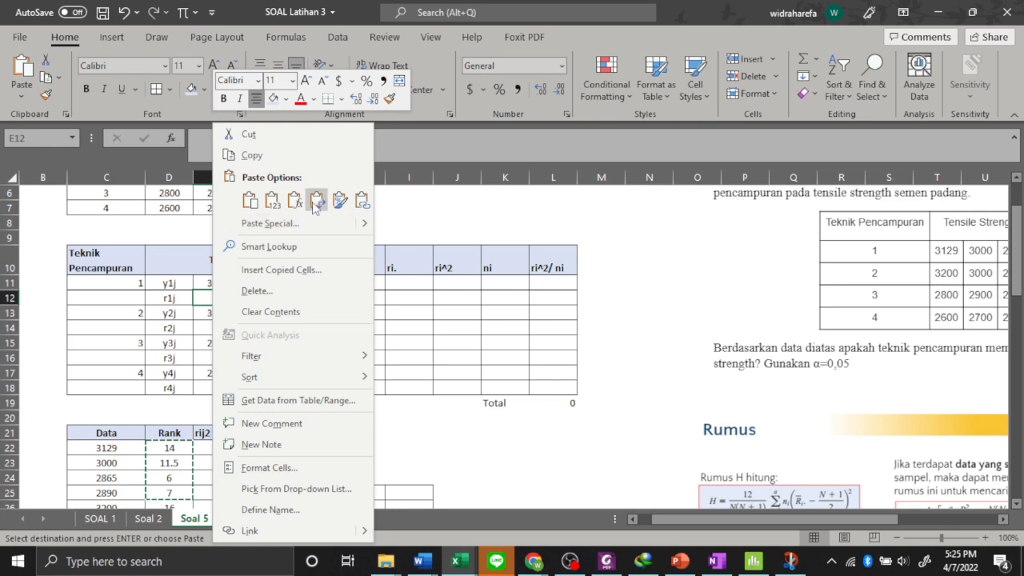
pyautogui.click(317, 202)
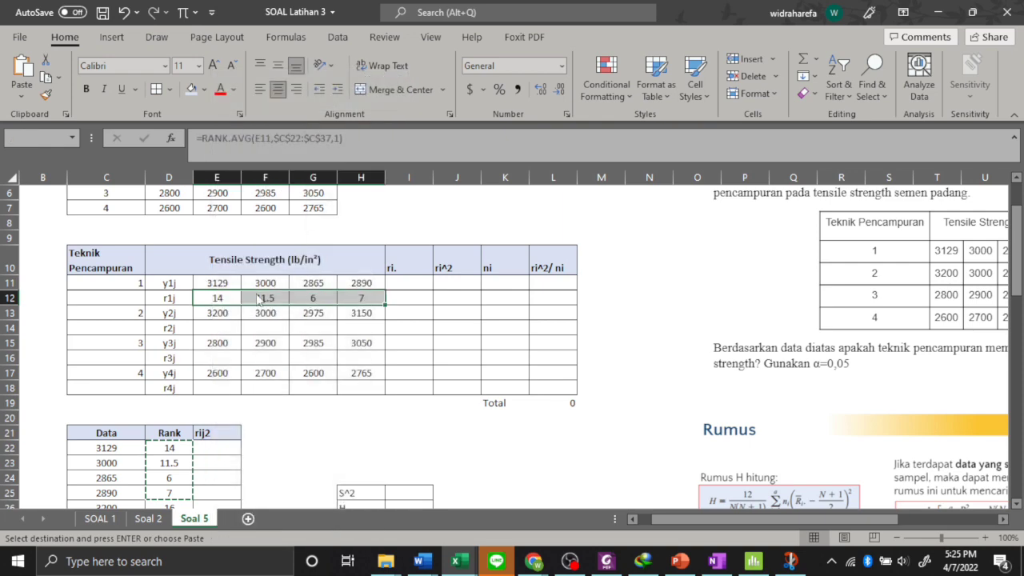
pyautogui.click(521, 322)
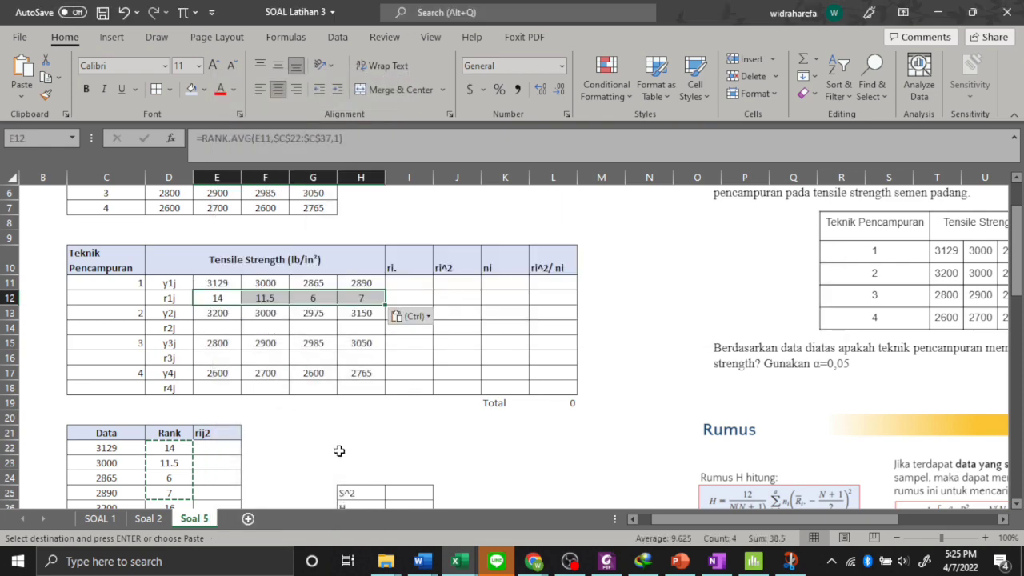
pyautogui.click(338, 451)
# Copy mixing technique 2's ranks from D26:D29 and paste them transposed into the r2j row starting at E14
pyautogui.scroll(-3, 338, 450)
pyautogui.moveTo(174, 361); pyautogui.dragTo(184, 404)
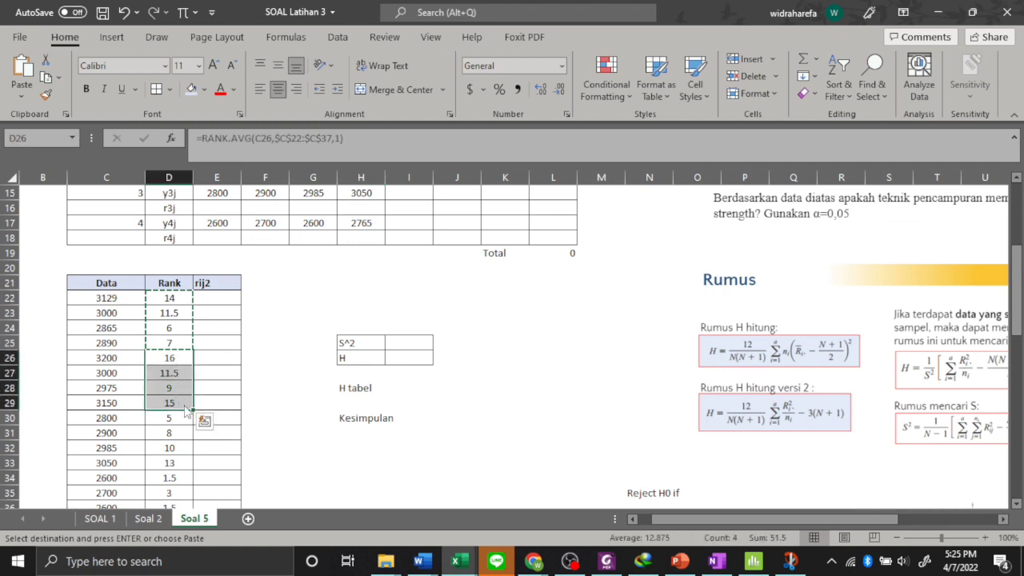
pyautogui.scroll(3, 216, 325)
pyautogui.click(218, 326)
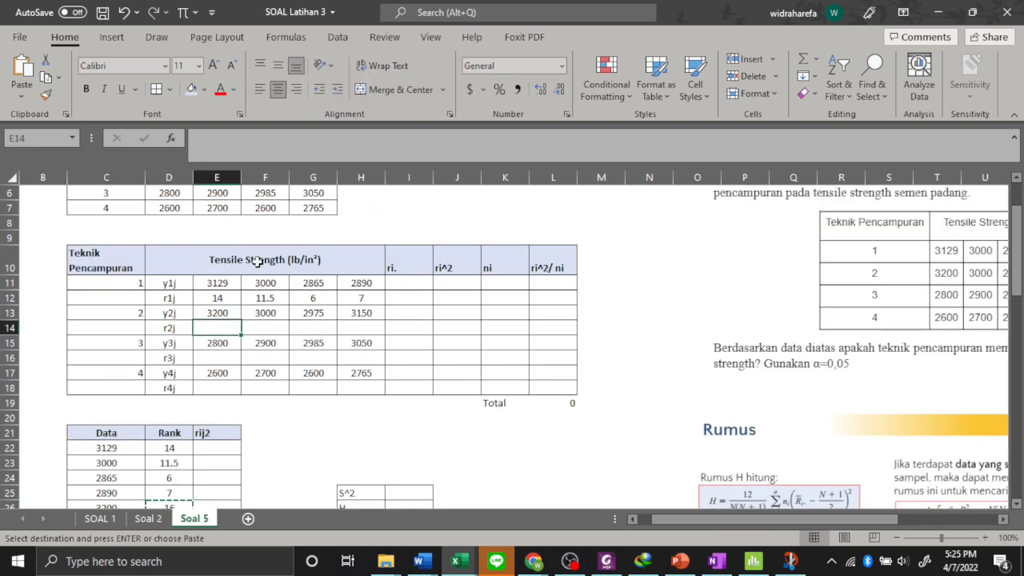
pyautogui.rightClick(222, 324)
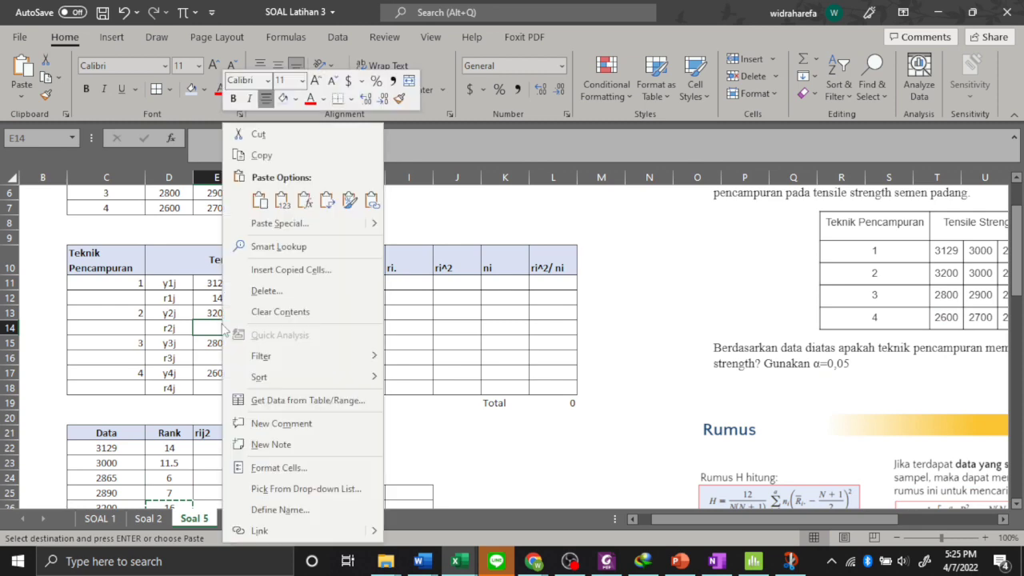
pyautogui.click(325, 201)
# Copy mixing technique 3's ranks from D30:D33 and paste them transposed into the r3j row starting at E16
pyautogui.scroll(-3, 304, 466)
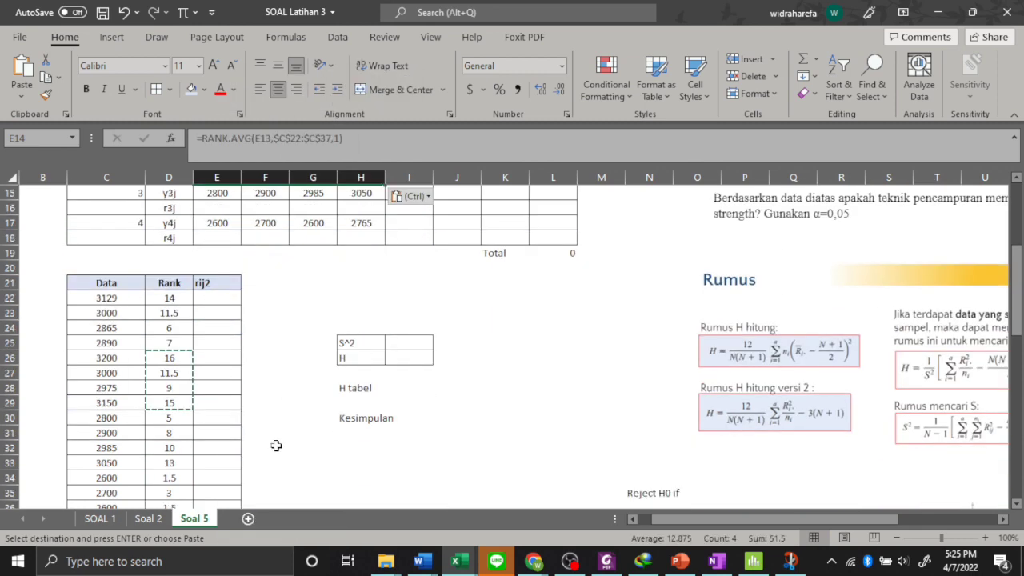
pyautogui.click(276, 445)
pyautogui.moveTo(180, 418); pyautogui.dragTo(181, 478)
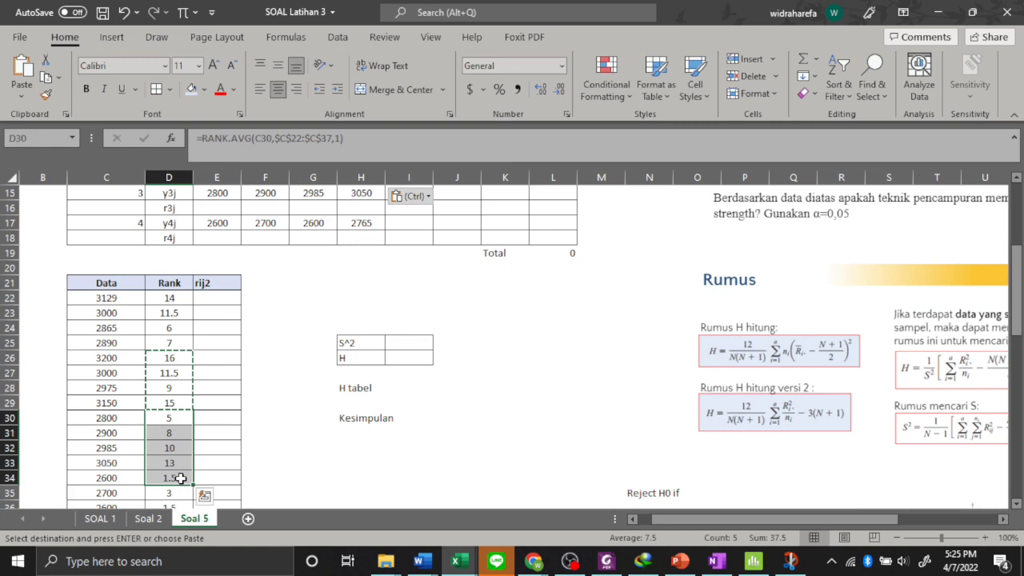
pyautogui.moveTo(182, 418); pyautogui.dragTo(181, 463)
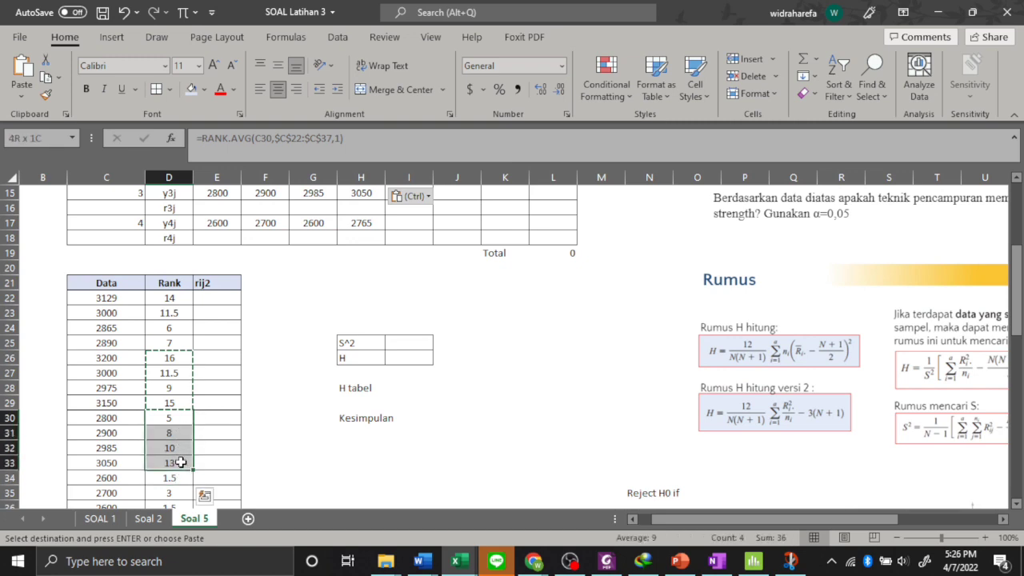
pyautogui.hotkey('ctrl', 'c')
pyautogui.scroll(2, 267, 395)
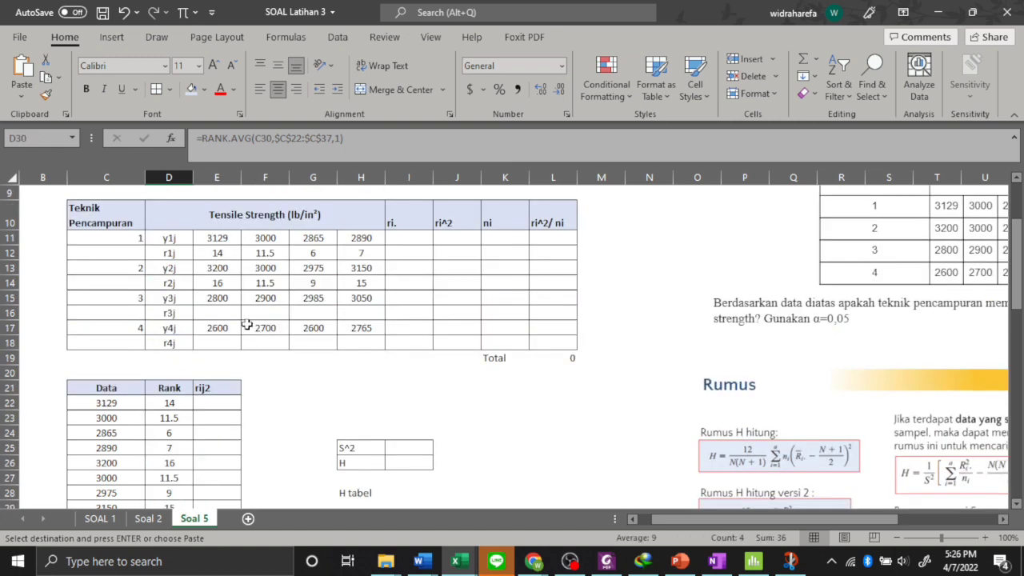
pyautogui.rightClick(229, 313)
pyautogui.click(334, 200)
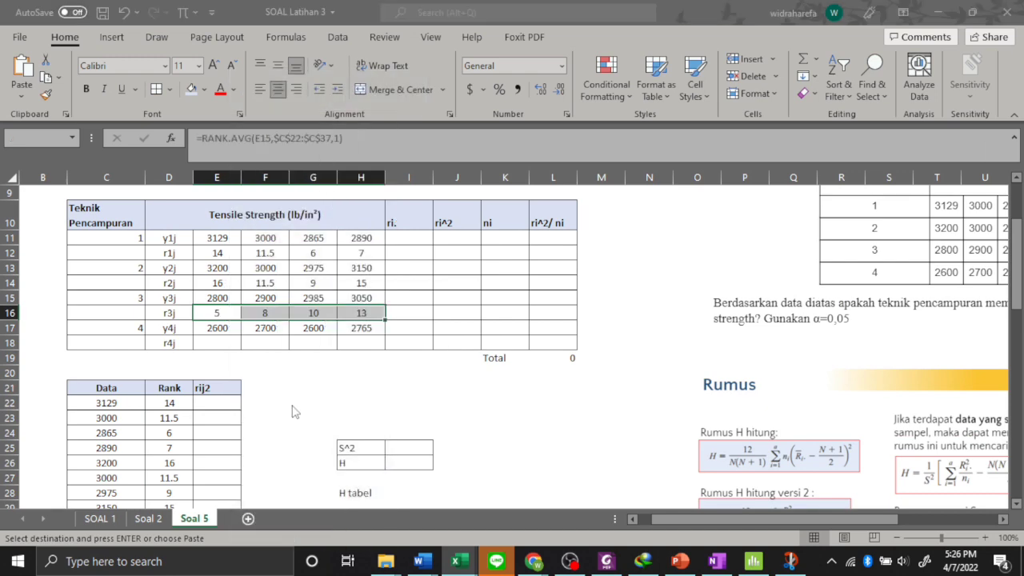
pyautogui.click(277, 407)
# Copy mixing technique 4's ranks from D34:D37 and paste them transposed into the r4j row starting at E18
pyautogui.scroll(-3, 272, 411)
pyautogui.scroll(-2, 272, 416)
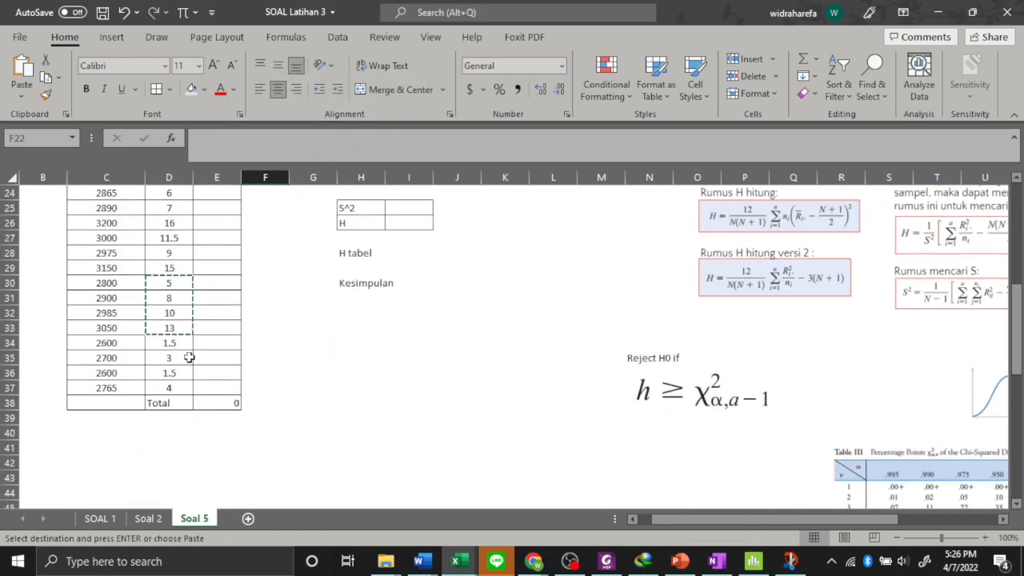
pyautogui.moveTo(181, 342); pyautogui.dragTo(187, 392)
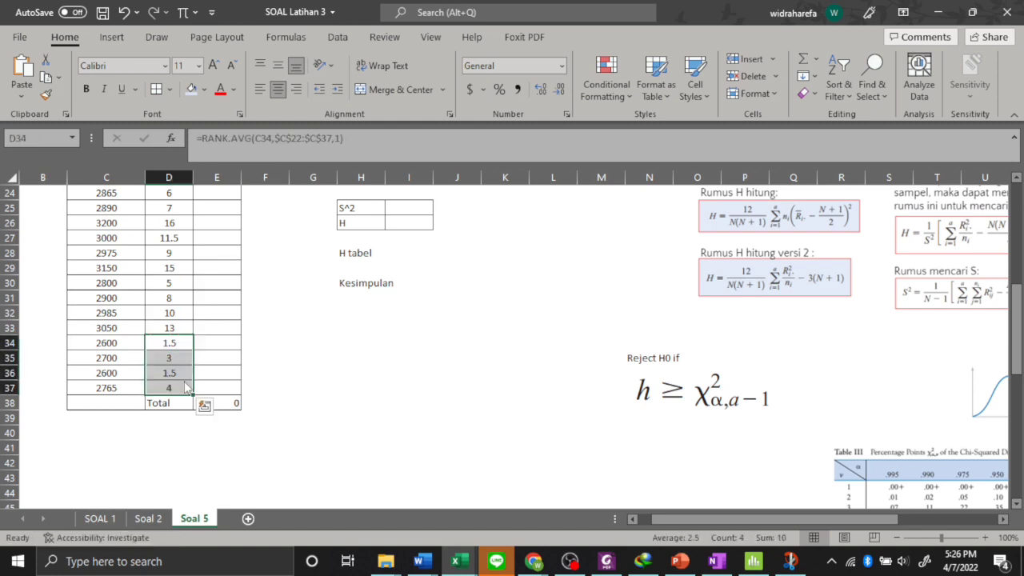
pyautogui.scroll(3, 290, 340)
pyautogui.scroll(1, 231, 256)
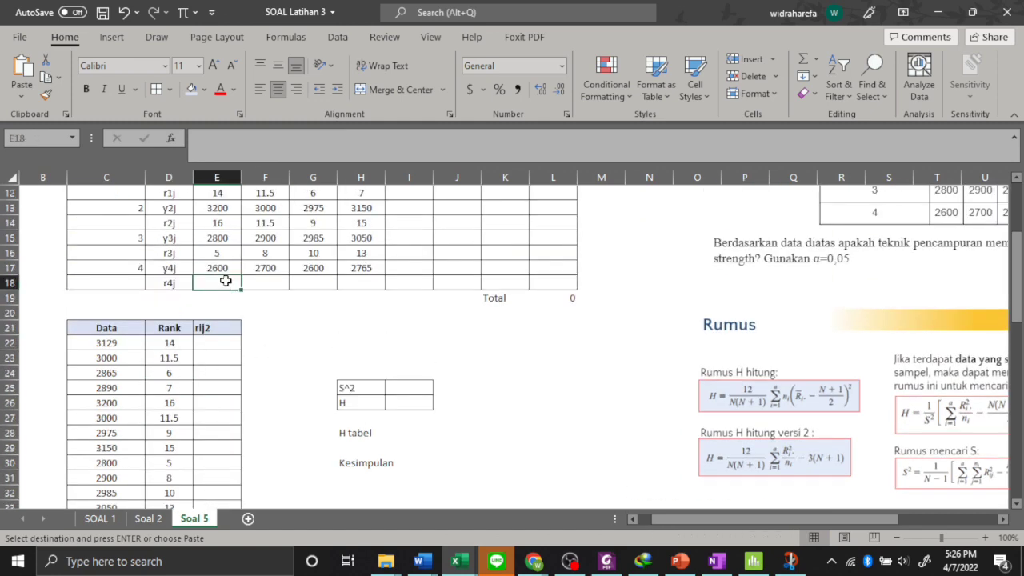
pyautogui.rightClick(227, 283)
pyautogui.click(333, 201)
pyautogui.click(353, 342)
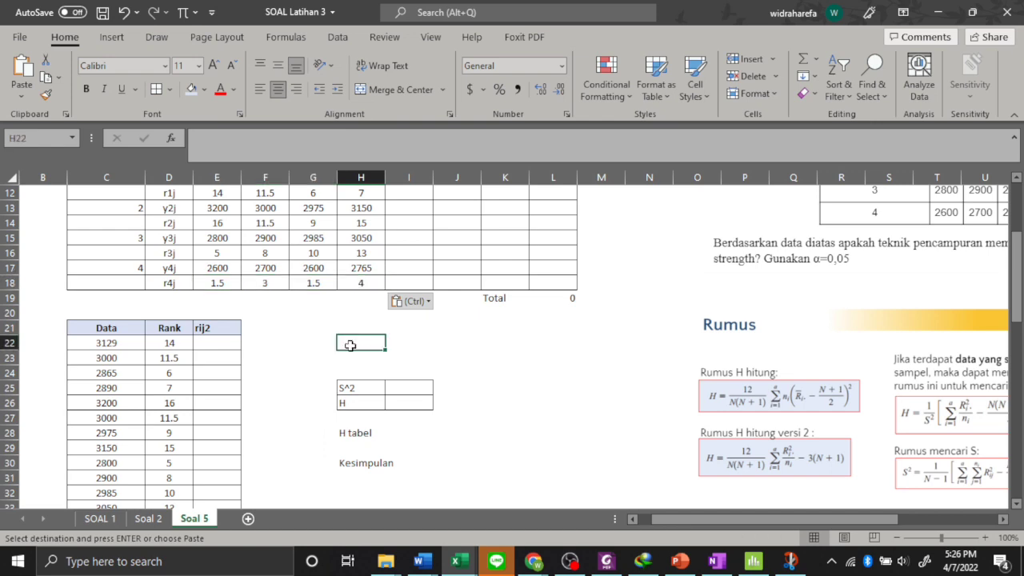
pyautogui.scroll(1, 352, 343)
pyautogui.scroll(-1, 354, 360)
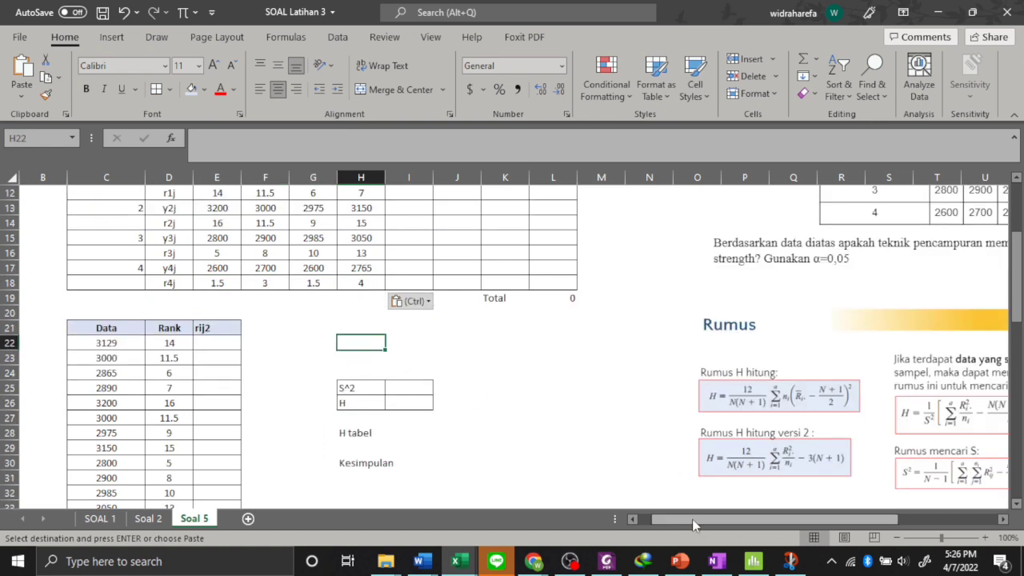
# Examine the tied tensile strength values and ranks alongside the H and S² formulas meant for samples with equal data
pyautogui.moveTo(694, 520)
pyautogui.mouseDown()
pyautogui.moveTo(720, 518)
pyautogui.moveTo(709, 511)
pyautogui.mouseUp()
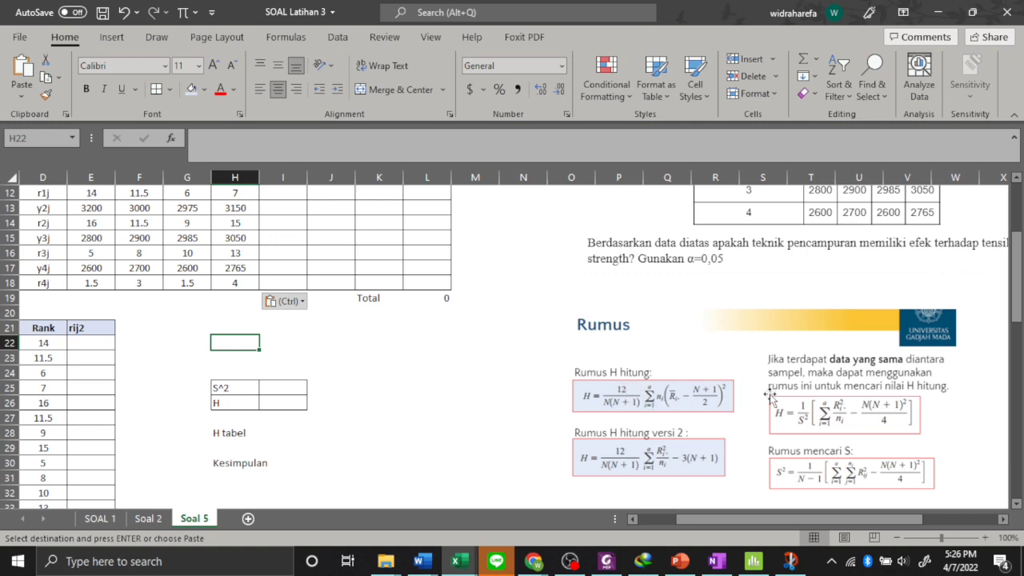
pyautogui.moveTo(756, 516); pyautogui.dragTo(742, 520)
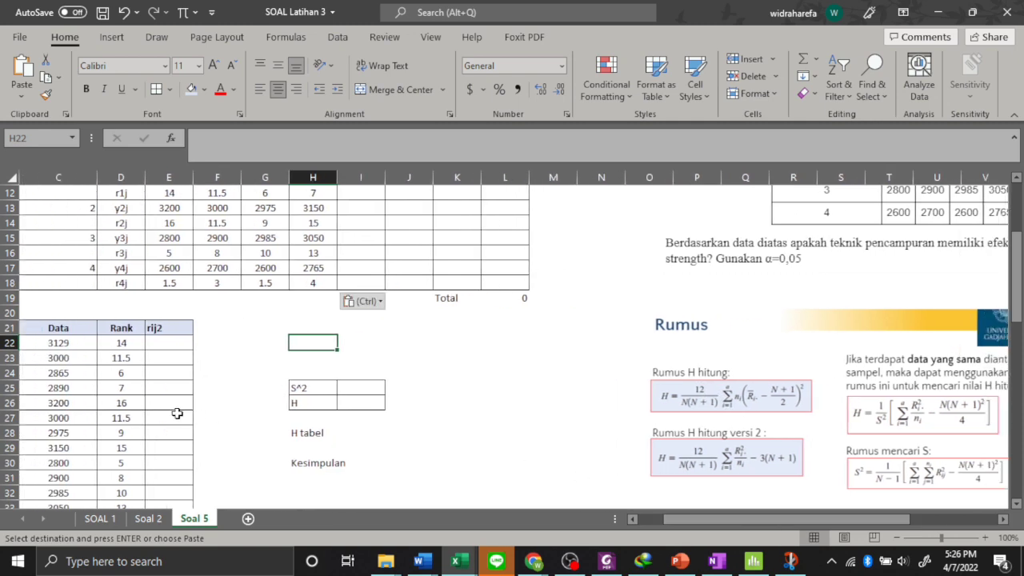
pyautogui.click(121, 360)
pyautogui.click(112, 422)
pyautogui.click(74, 422)
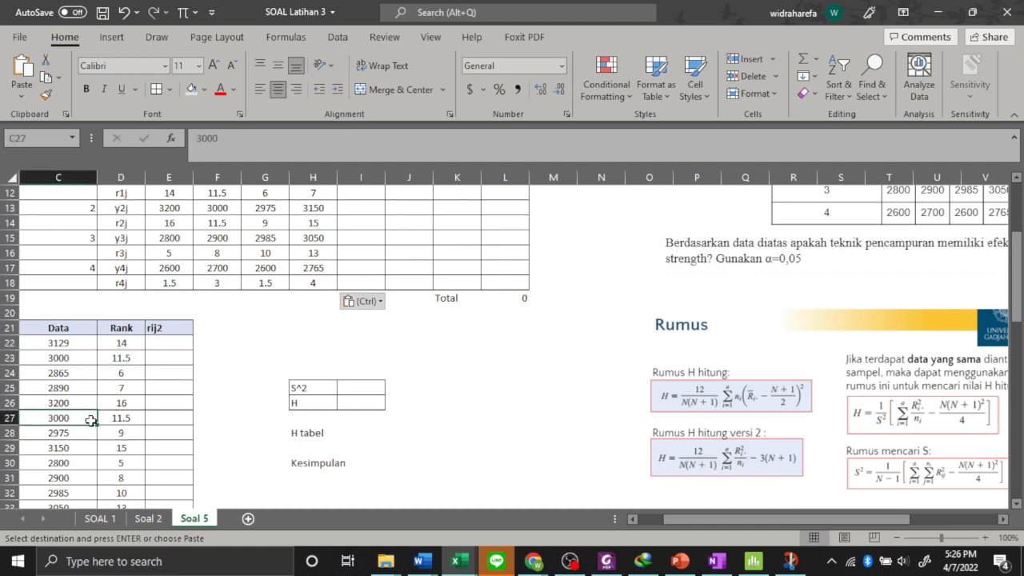
pyautogui.scroll(-2, 100, 418)
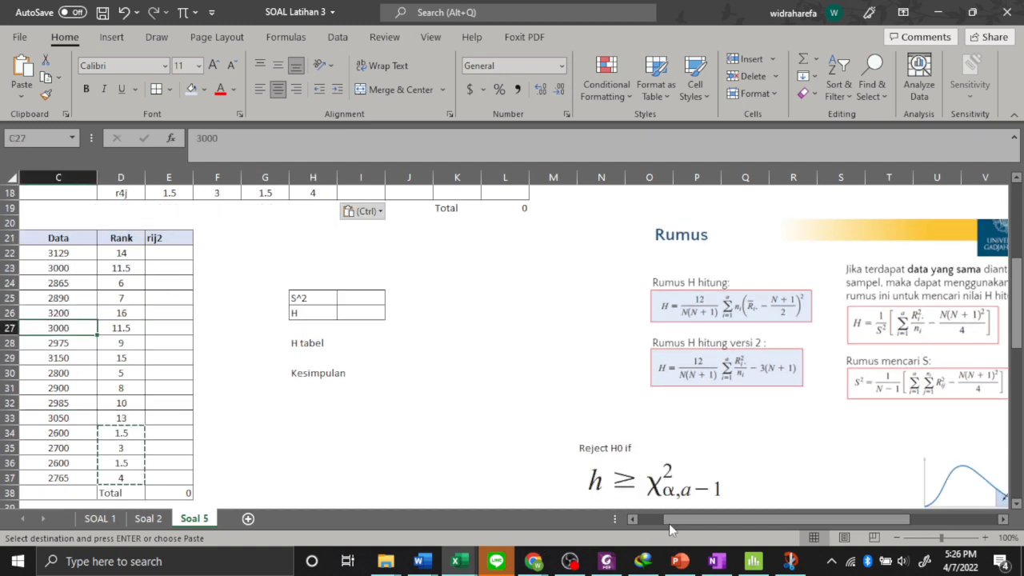
pyautogui.hscroll(2, 669, 523)
pyautogui.scroll(1, 758, 364)
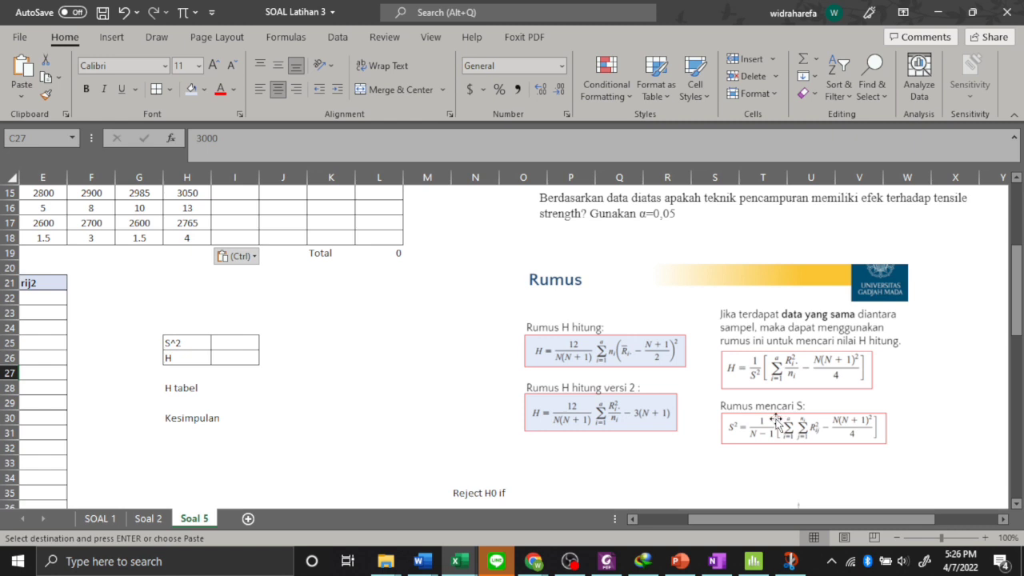
pyautogui.scroll(-1, 774, 419)
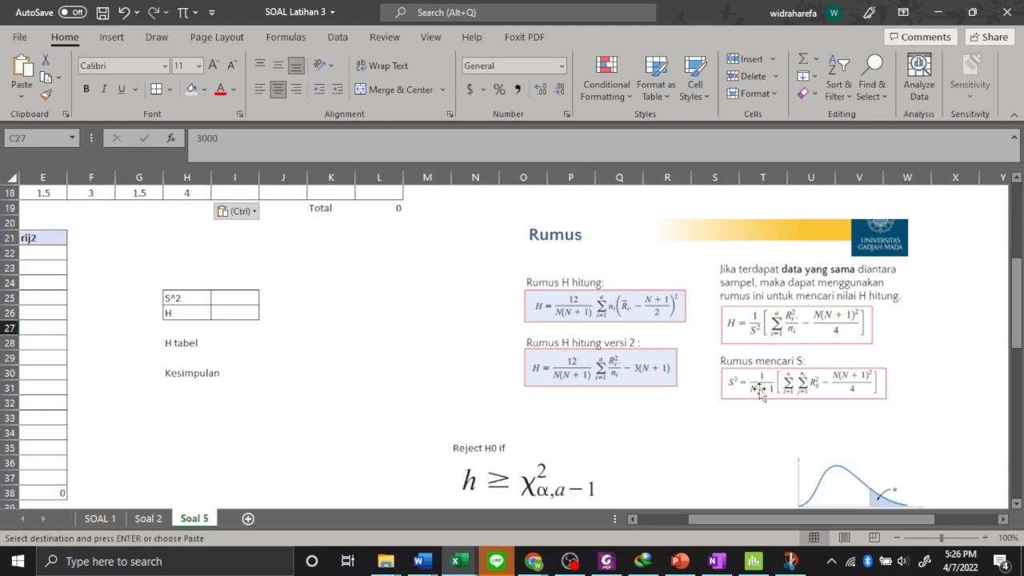
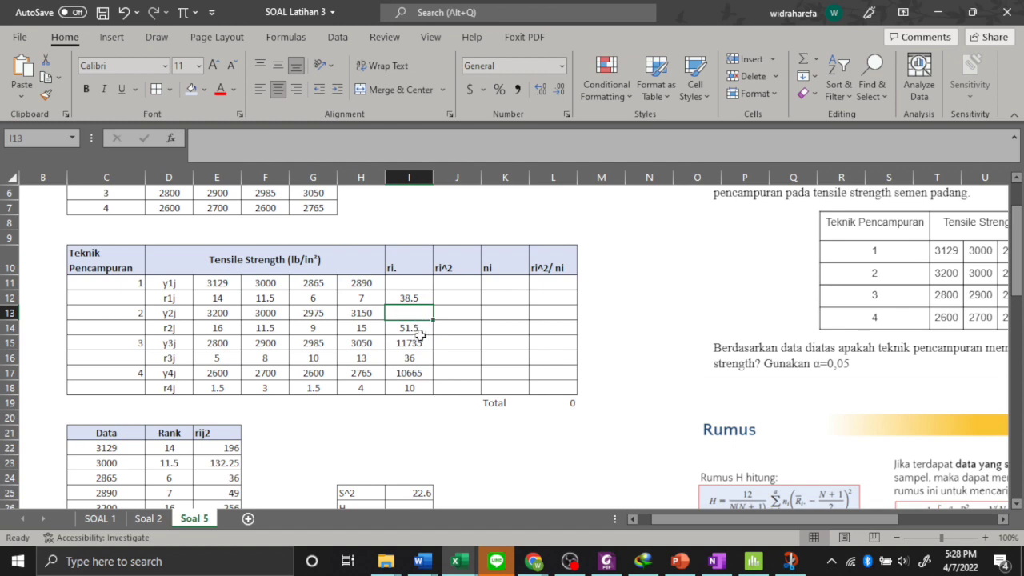
# Clear the unneeded ri. sums from the y3j and y4j rows in I15 and I17
pyautogui.click(421, 342)
pyautogui.press('Delete')
pyautogui.click(419, 373)
pyautogui.press('Delete')
pyautogui.click(454, 329)
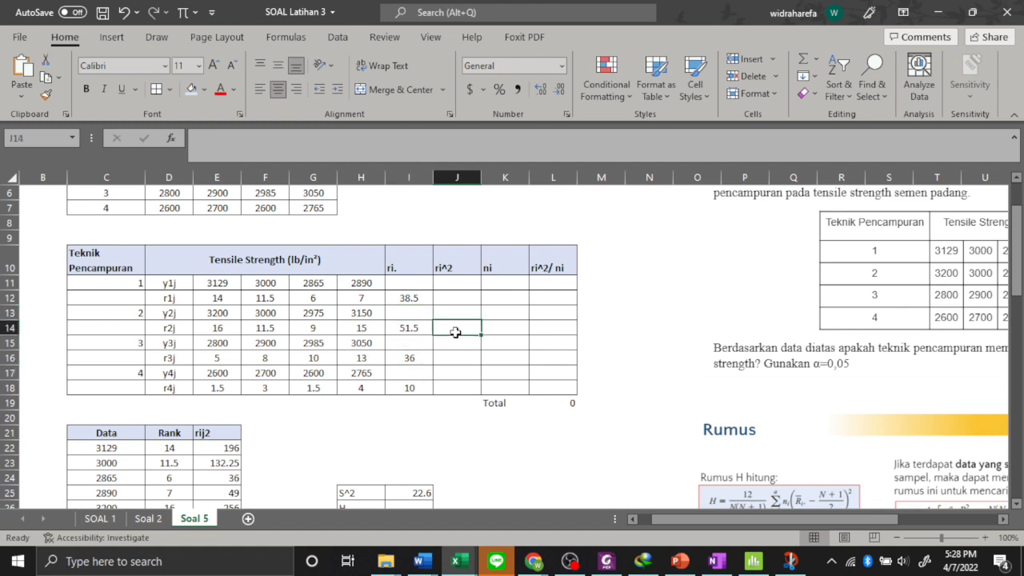
# Calculate ri^2 in J12 with =I12^2 and fill the formula down to J18
pyautogui.hscroll(2, 759, 518)
pyautogui.scroll(-2, 800, 464)
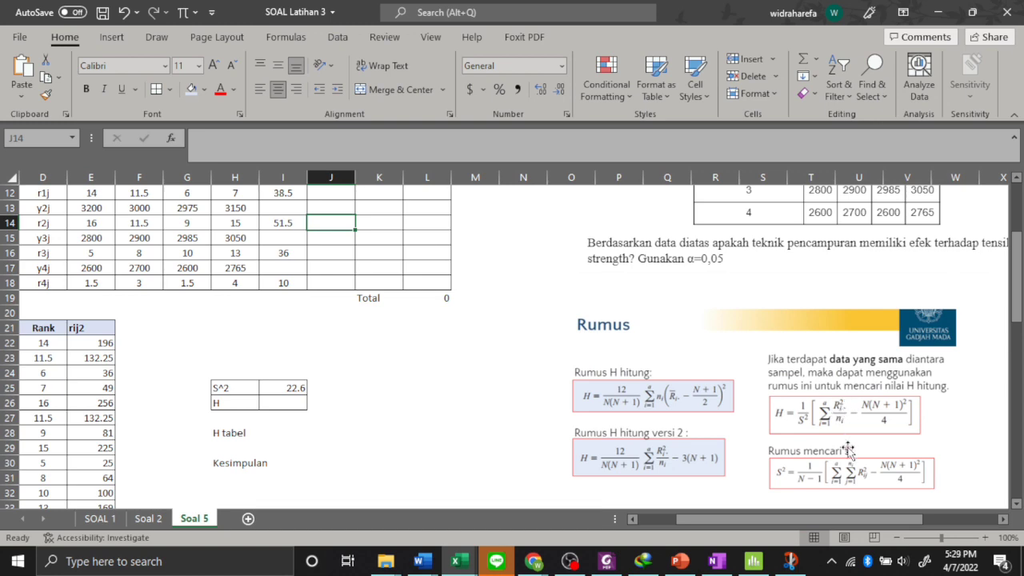
pyautogui.moveTo(832, 518); pyautogui.dragTo(818, 518)
pyautogui.scroll(3, 393, 276)
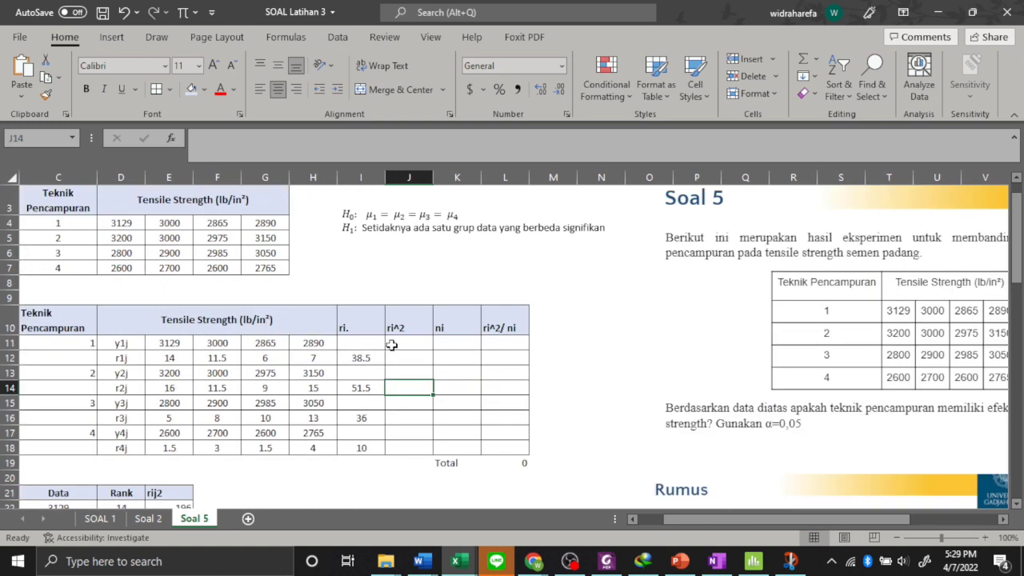
pyautogui.click(409, 360)
pyautogui.write('=')
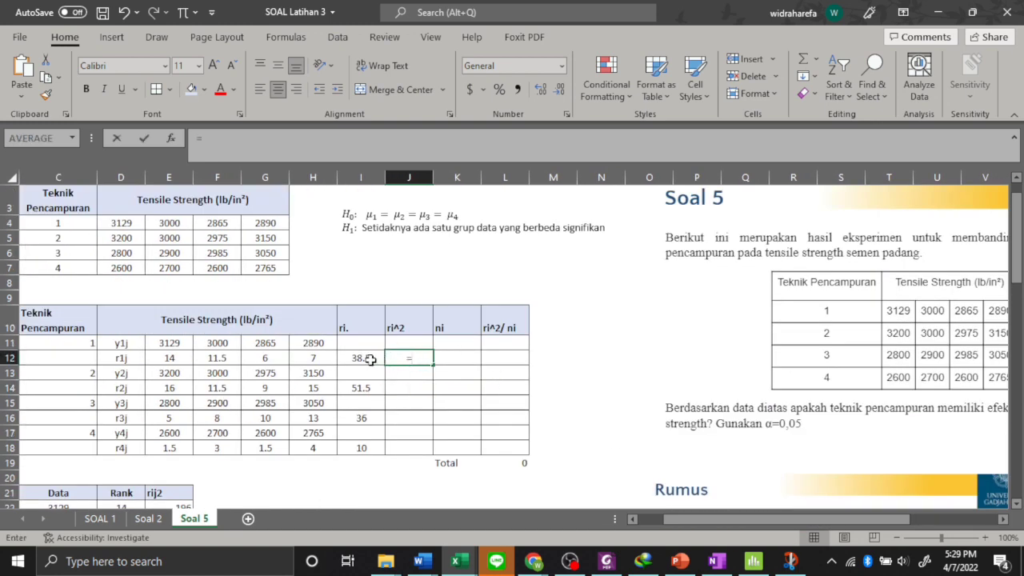
pyautogui.click(370, 360)
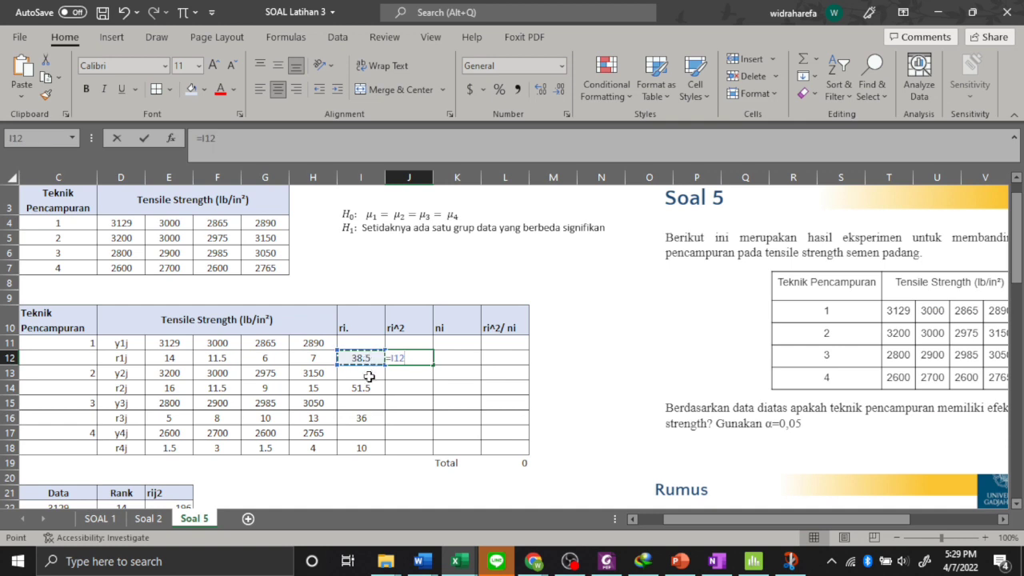
pyautogui.write('^2')
pyautogui.press('Return')
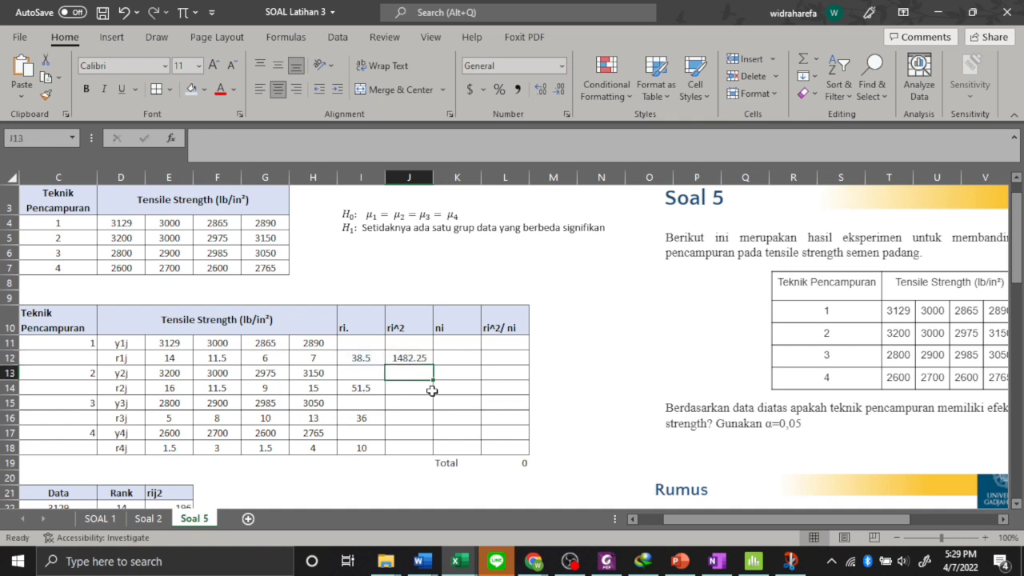
pyautogui.click(424, 358)
pyautogui.doubleClick(433, 365)
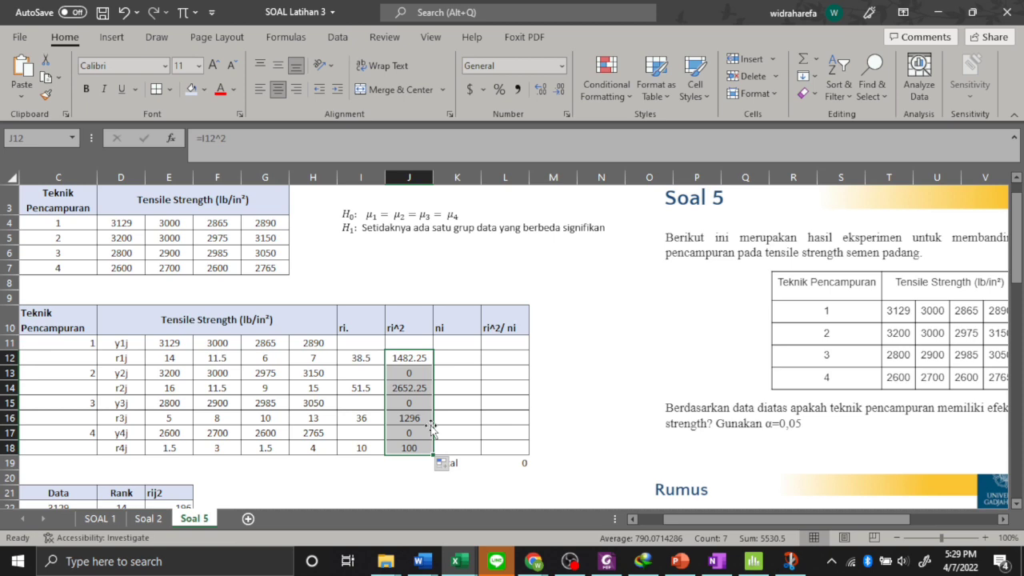
# Clear the ri^2 results from the y2j, y3j and y4j rows in J13, J15 and J17
pyautogui.click(410, 372)
pyautogui.press('Delete')
pyautogui.click(410, 402)
pyautogui.press('Delete')
pyautogui.click(410, 433)
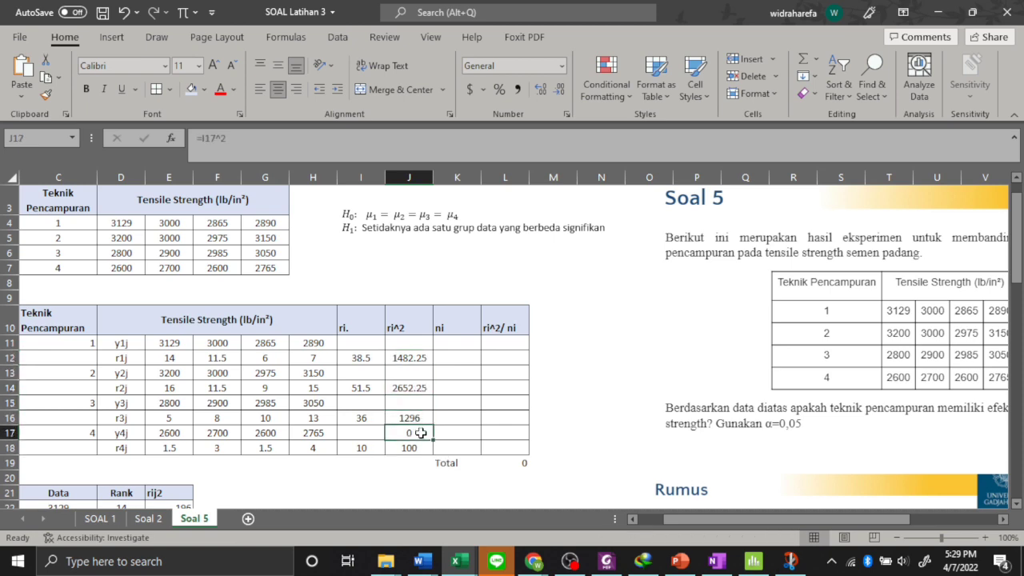
pyautogui.press('Delete')
# Enter 4 as the ni sample size for the r1j and r2j rows in K12 and K14
pyautogui.click(460, 357)
pyautogui.moveTo(718, 520); pyautogui.dragTo(767, 465)
pyautogui.scroll(-3, 766, 465)
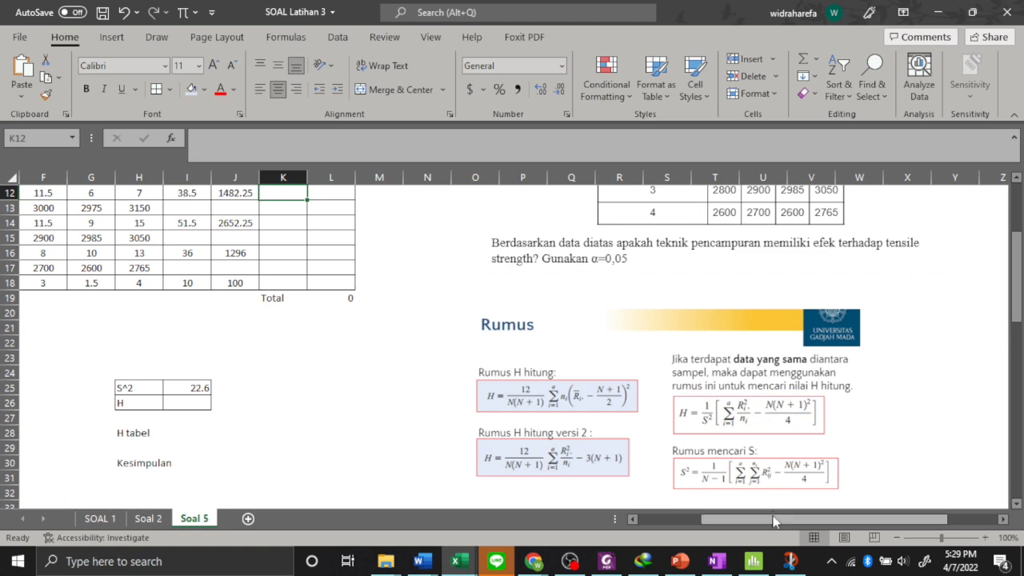
pyautogui.moveTo(775, 526); pyautogui.dragTo(749, 517)
pyautogui.scroll(3, 601, 453)
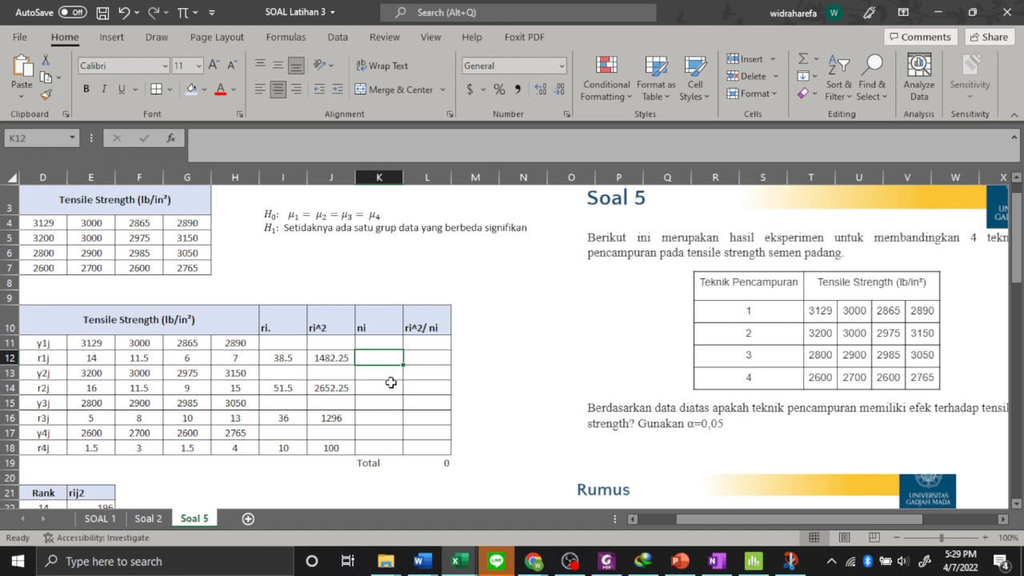
pyautogui.write('4')
pyautogui.click(383, 389)
pyautogui.write('4')
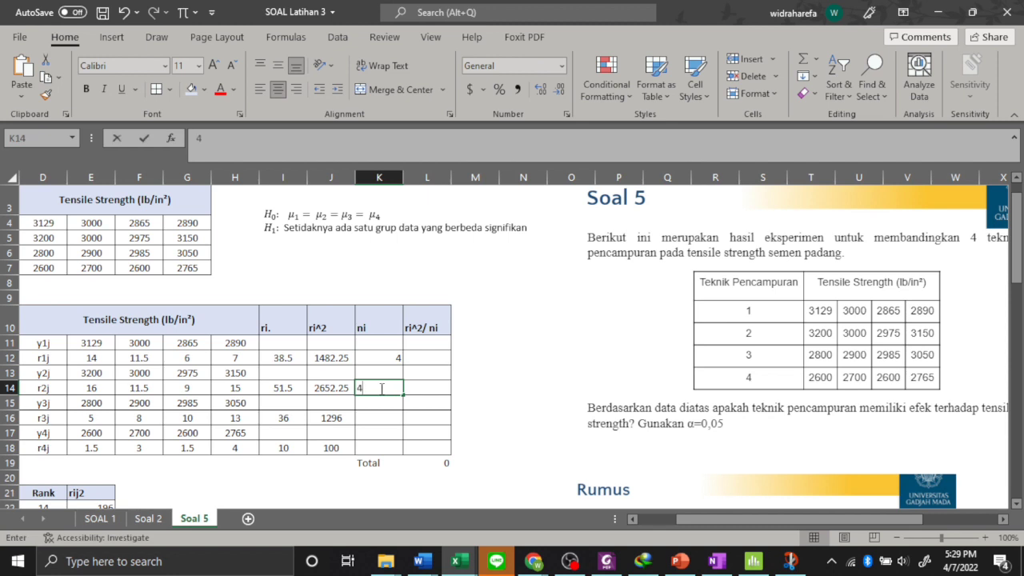
pyautogui.click(820, 311)
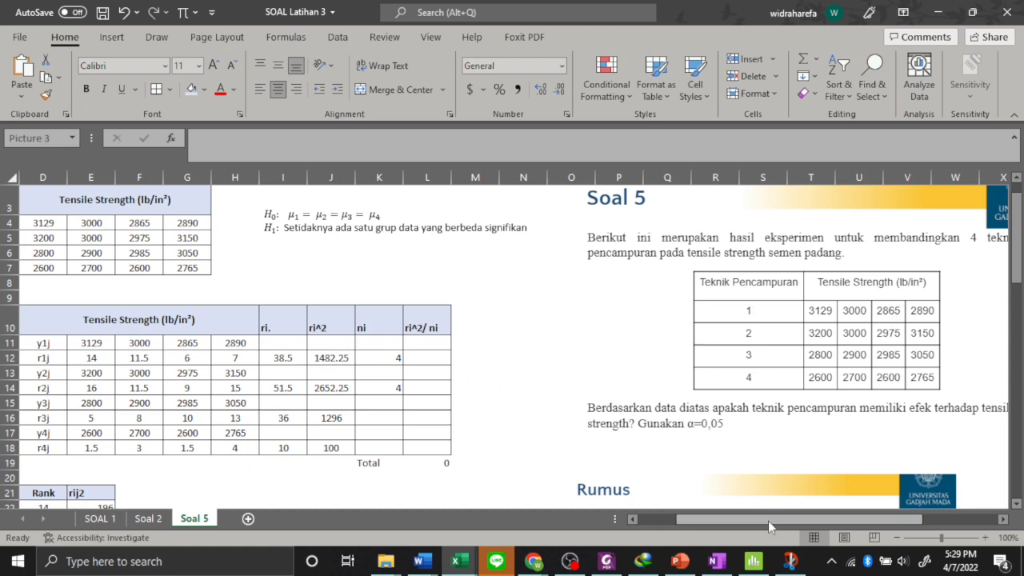
# Enter 4 as the ni sample size for the r3j and r4j rows in K16 and K18
pyautogui.moveTo(768, 520); pyautogui.dragTo(754, 520)
pyautogui.click(463, 417)
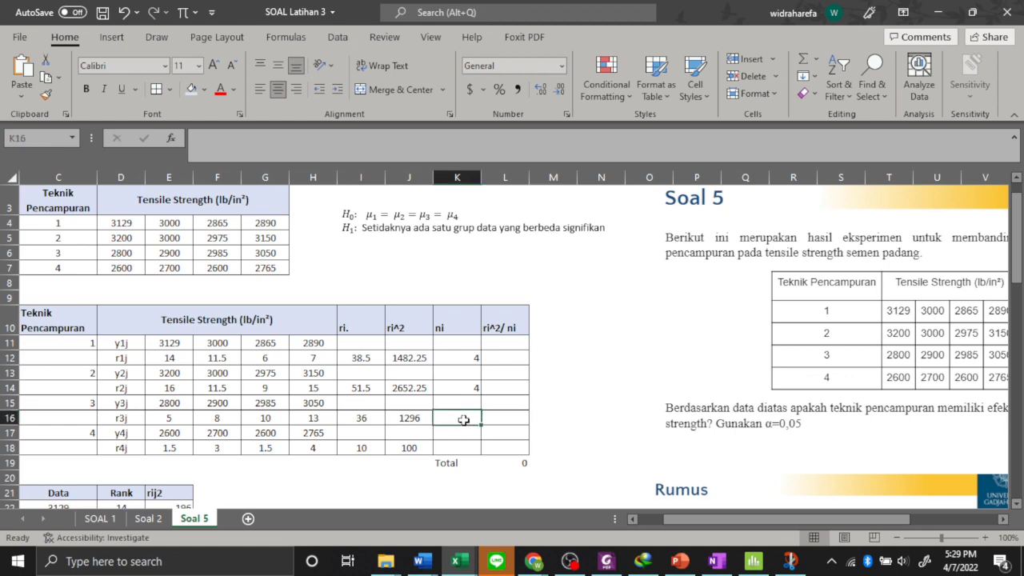
pyautogui.write('4')
pyautogui.hotkey('ctrl', 'Return')
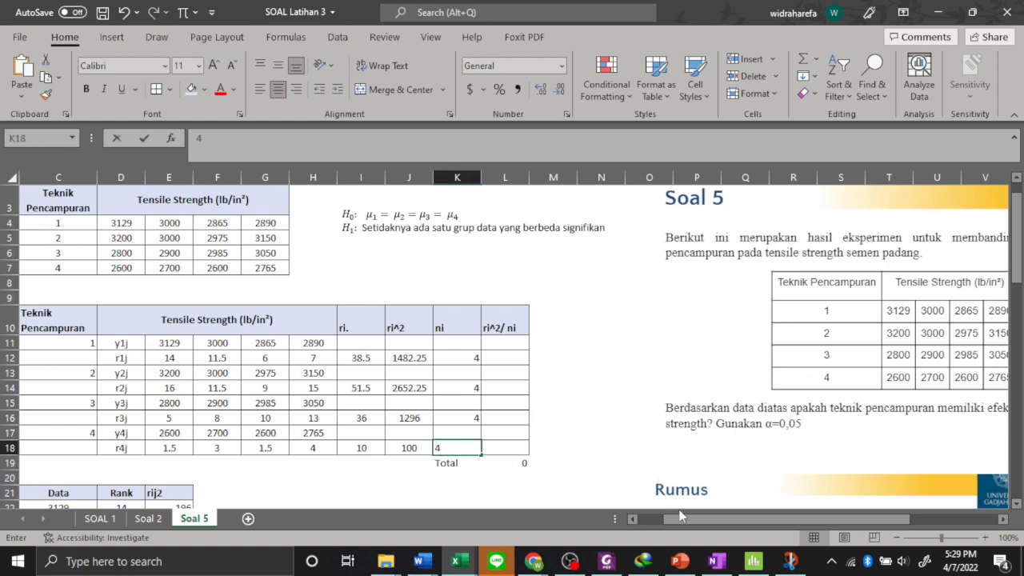
pyautogui.click(594, 430)
# Calculate ri^2/ni in L12 with =J12/K12 and fill the formula down to L18
pyautogui.moveTo(684, 518); pyautogui.dragTo(708, 519)
pyautogui.scroll(-4, 776, 440)
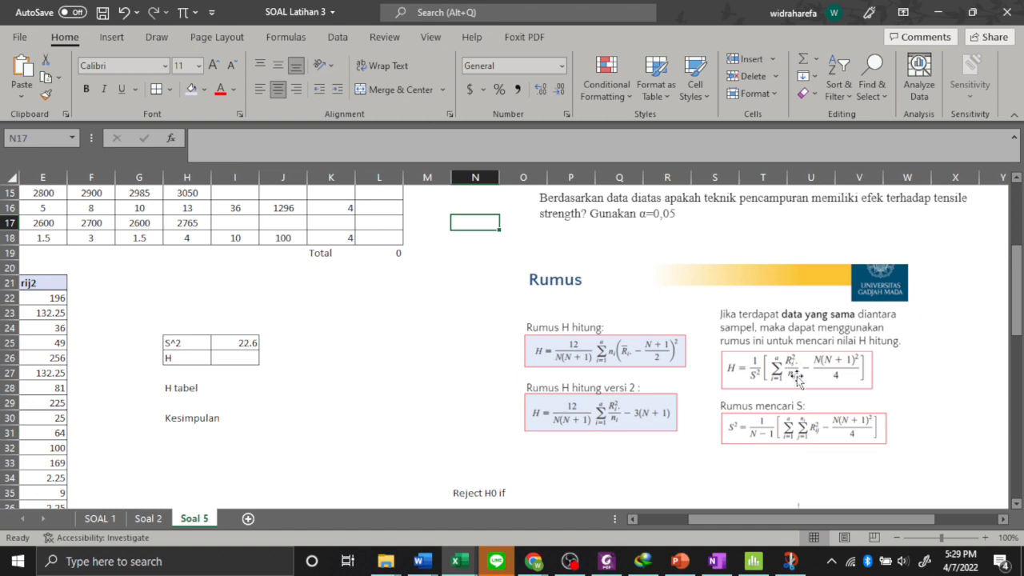
pyautogui.moveTo(790, 520); pyautogui.dragTo(766, 521)
pyautogui.scroll(4, 536, 392)
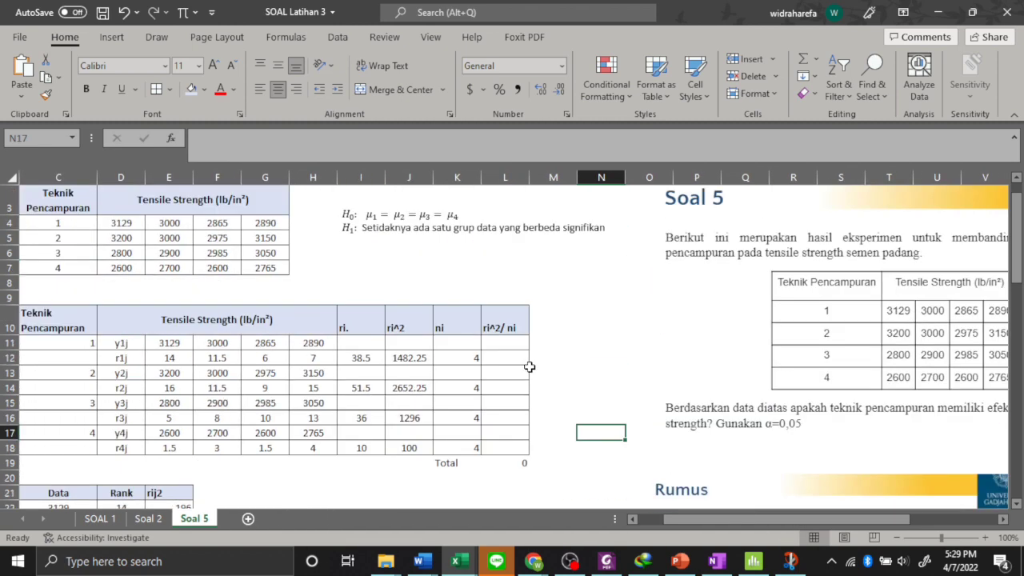
pyautogui.click(512, 364)
pyautogui.write('=')
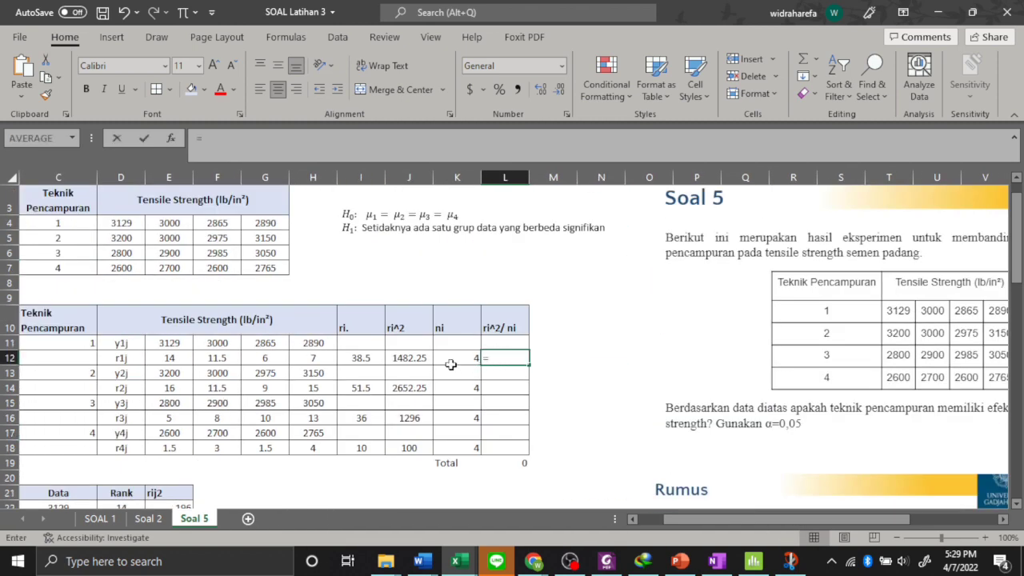
pyautogui.click(425, 359)
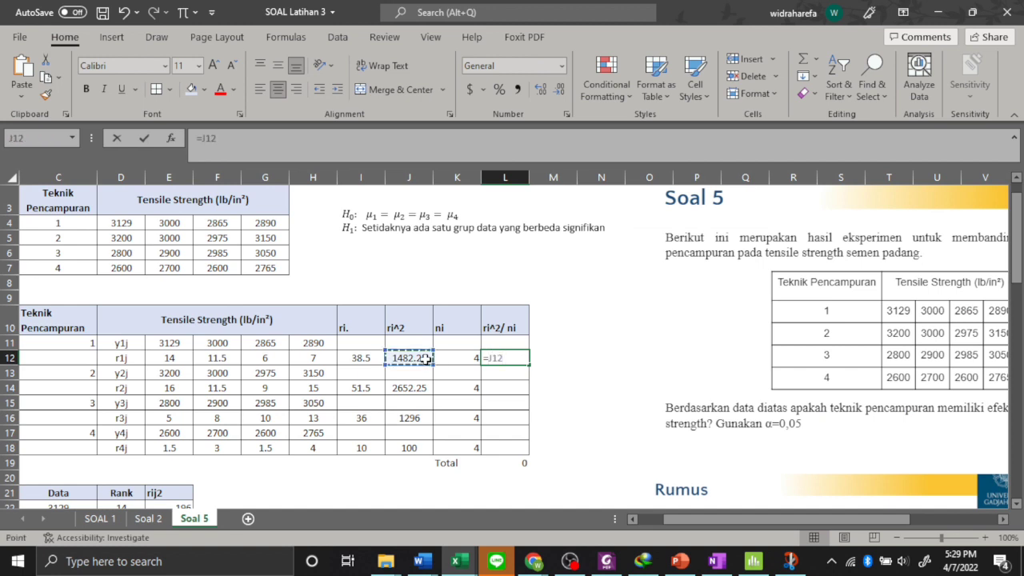
pyautogui.write('/')
pyautogui.click(461, 360)
pyautogui.press('Return')
pyautogui.click(521, 357)
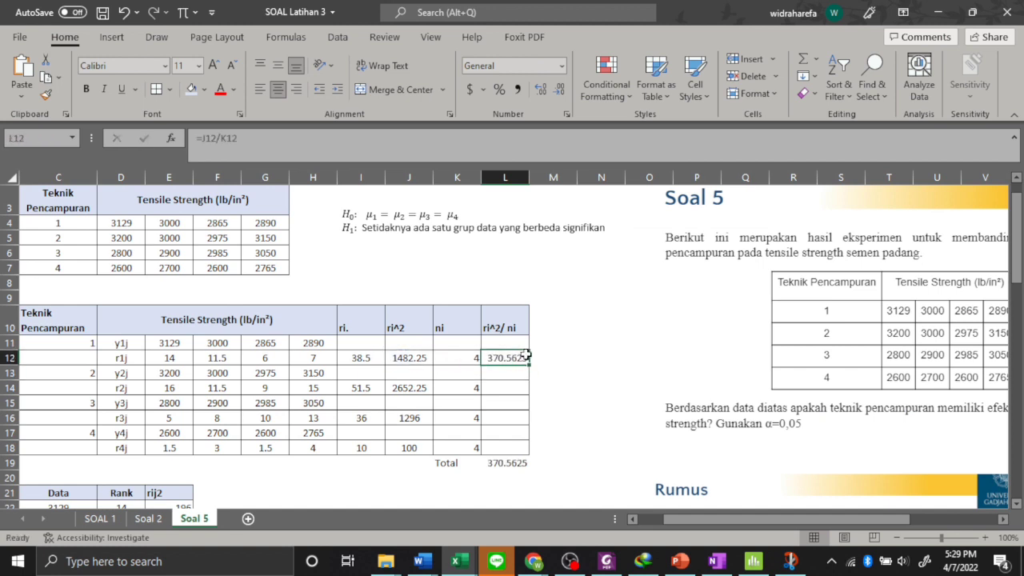
pyautogui.doubleClick(526, 354)
# Clear the ri^2/ni formulas from the y2j, y3j and y4j rows in L13, L15 and L17
pyautogui.click(516, 373)
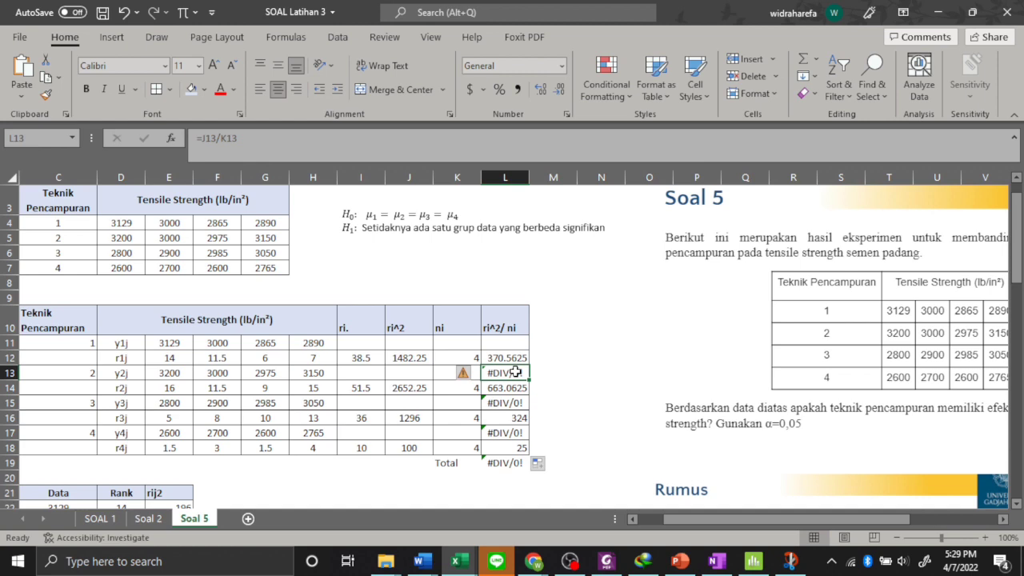
pyautogui.press('Delete')
pyautogui.click(516, 403)
pyautogui.press('Delete')
pyautogui.click(516, 432)
pyautogui.press('Delete')
pyautogui.click(557, 418)
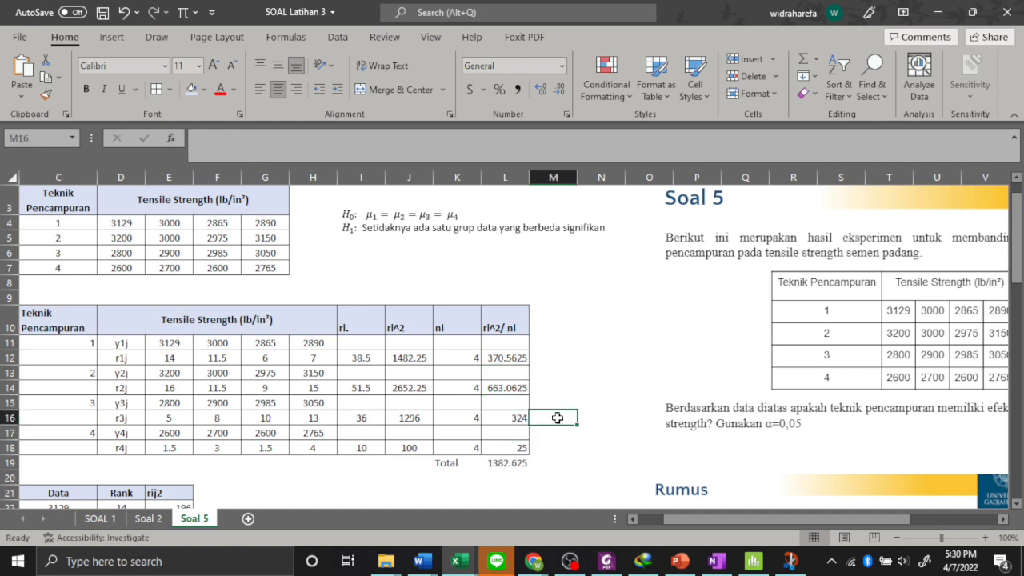
# Calculate the H statistic in I26 with =(1/I25)*(L19-(16*(16+1)^2)/4)
pyautogui.moveTo(705, 522); pyautogui.dragTo(730, 522)
pyautogui.scroll(-4, 780, 432)
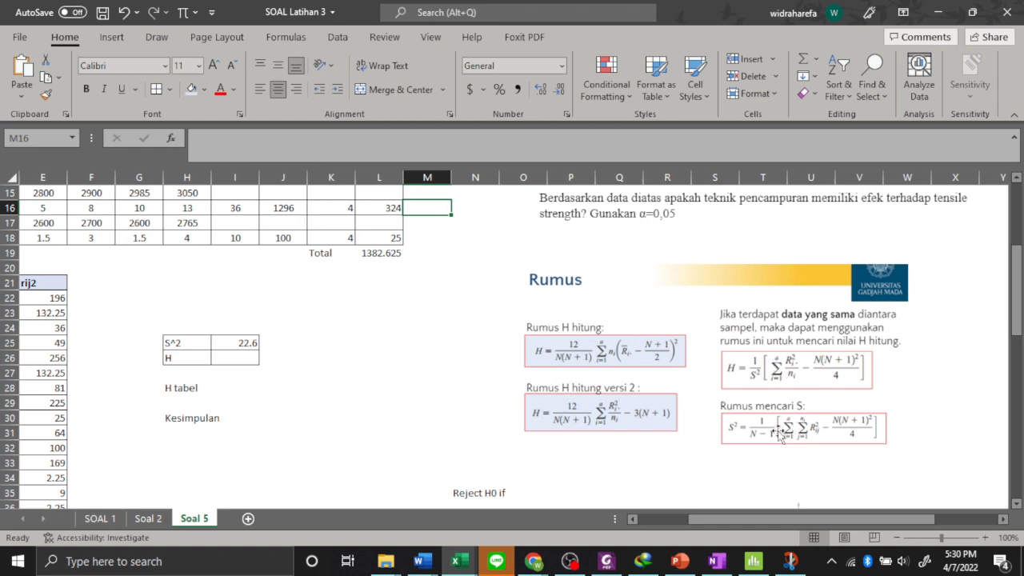
pyautogui.scroll(2, 663, 435)
pyautogui.click(389, 360)
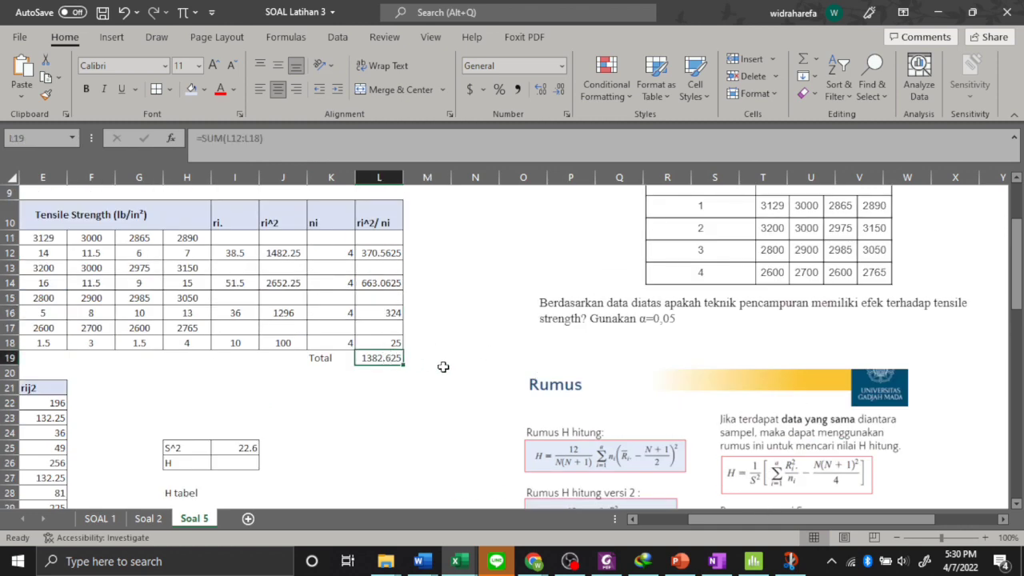
pyautogui.scroll(-2, 467, 380)
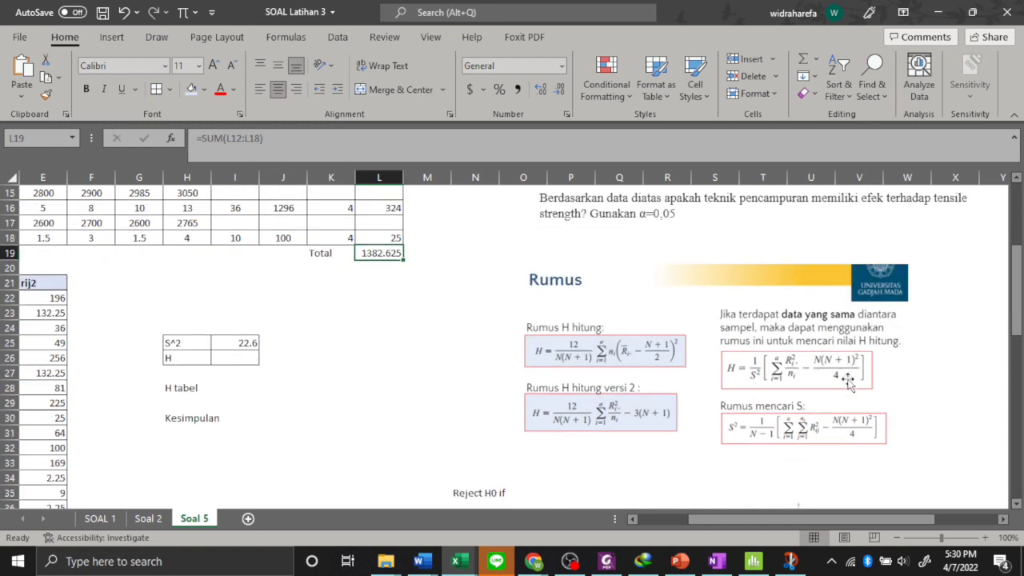
pyautogui.click(238, 359)
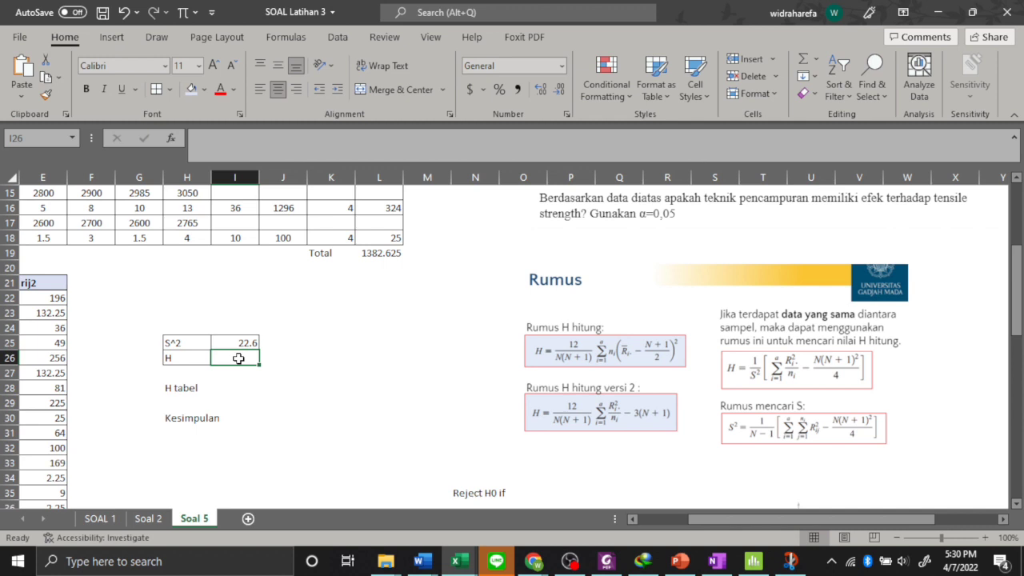
pyautogui.write('=')
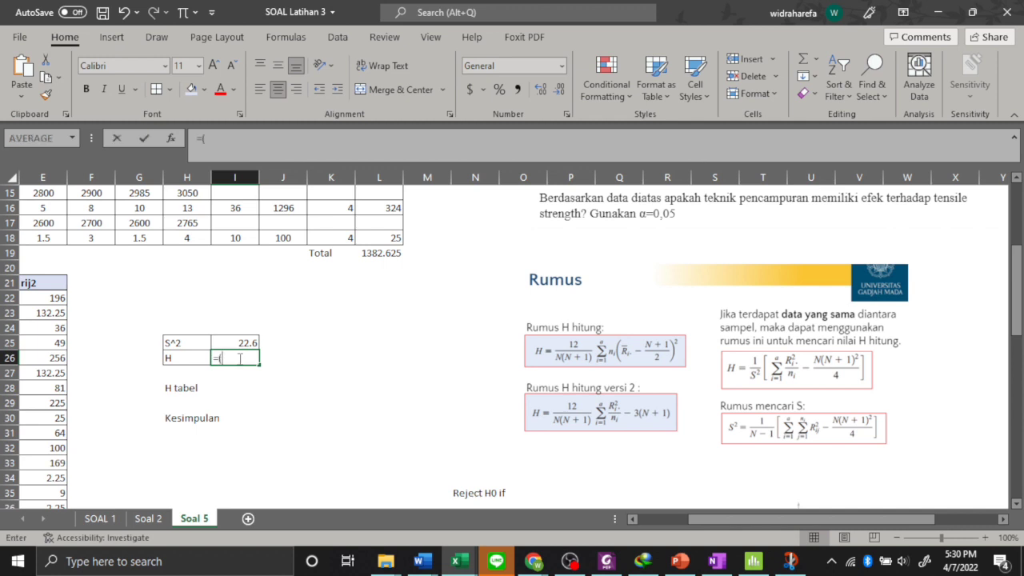
pyautogui.write('(1/')
pyautogui.click(252, 342)
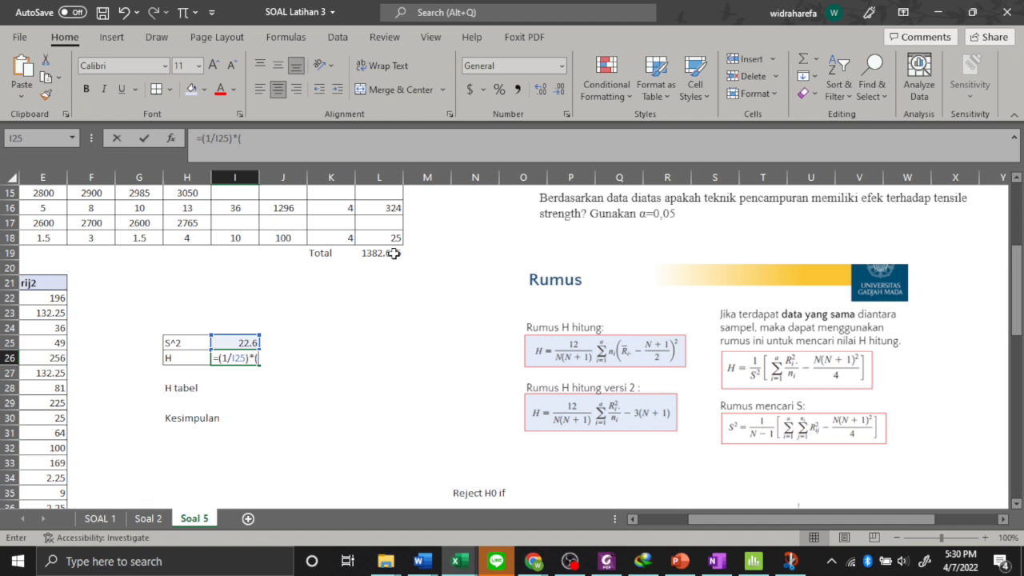
pyautogui.click(395, 253)
pyautogui.write('-(16*(16+1)^2)/4')
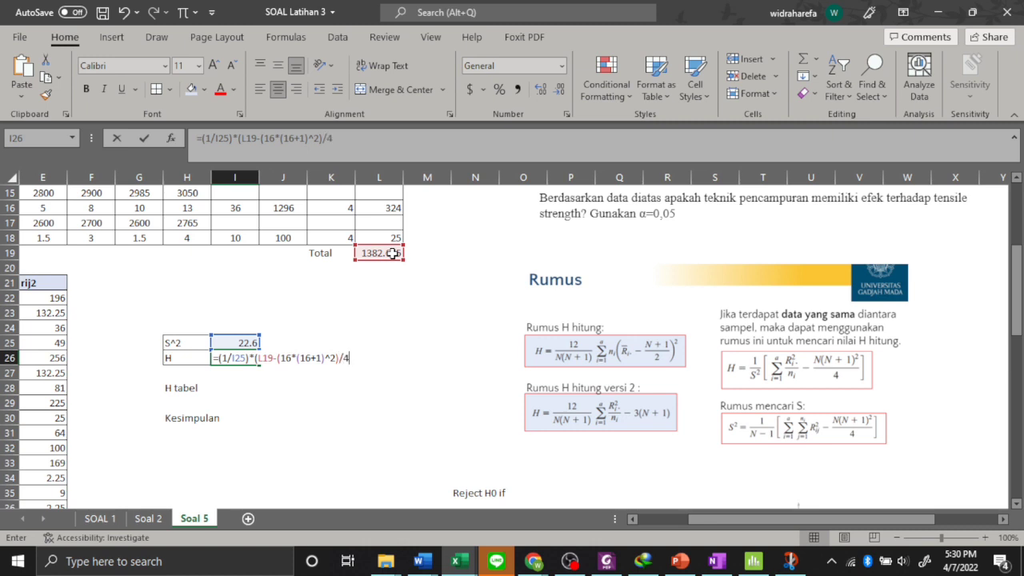
pyautogui.press('Return')
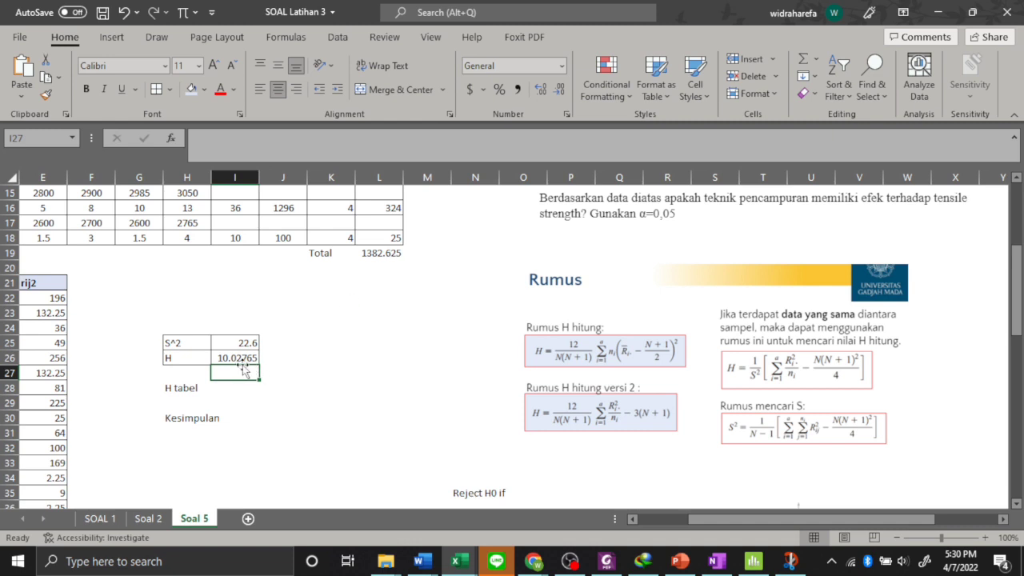
# Extend the H label in H26 to read "H hitung"
pyautogui.doubleClick(205, 358)
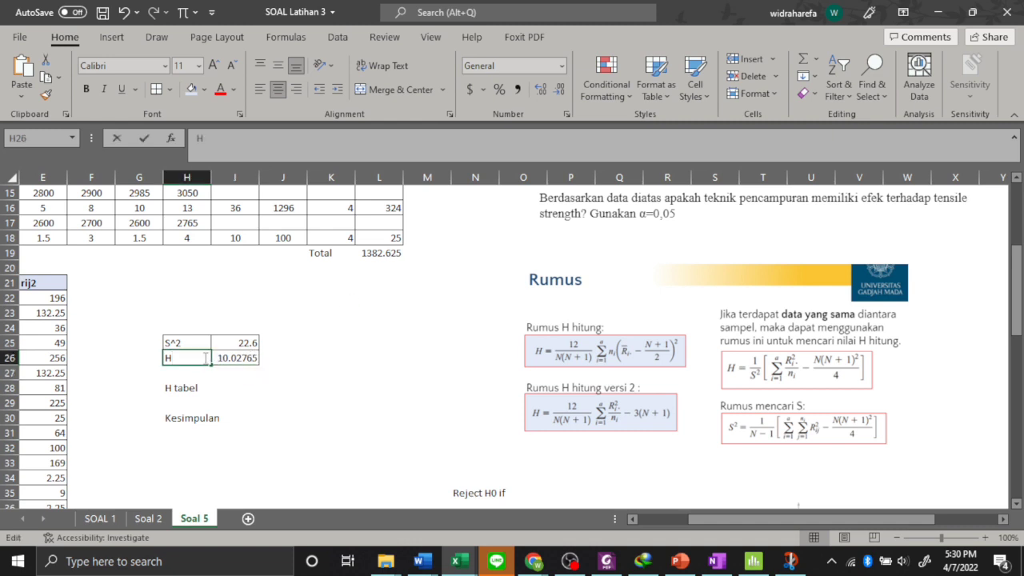
pyautogui.write('hitung')
pyautogui.press('Return')
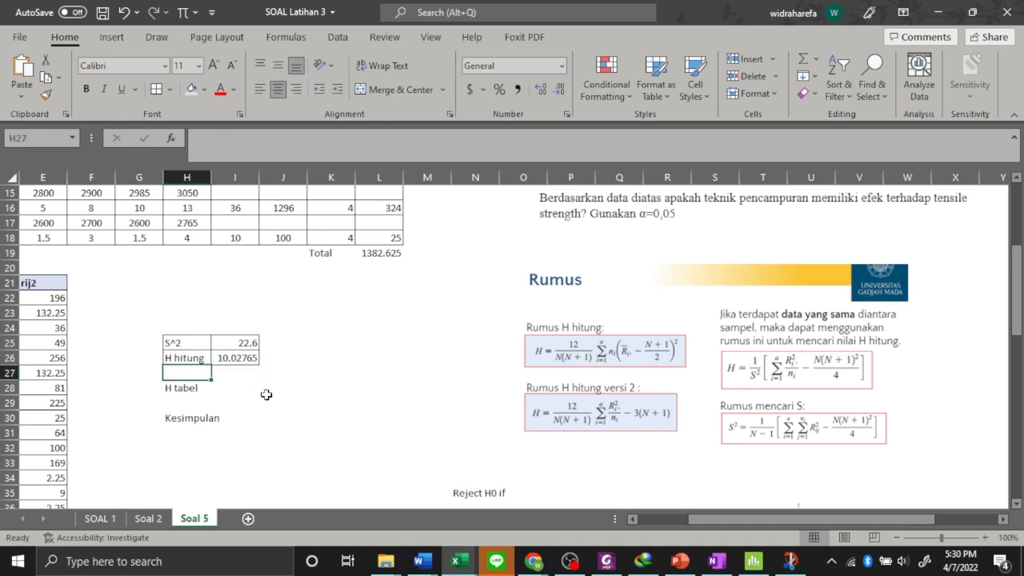
# Examine the H0 rejection rule, the significance level in the problem statement and the chi-squared percentage points table
pyautogui.click(325, 390)
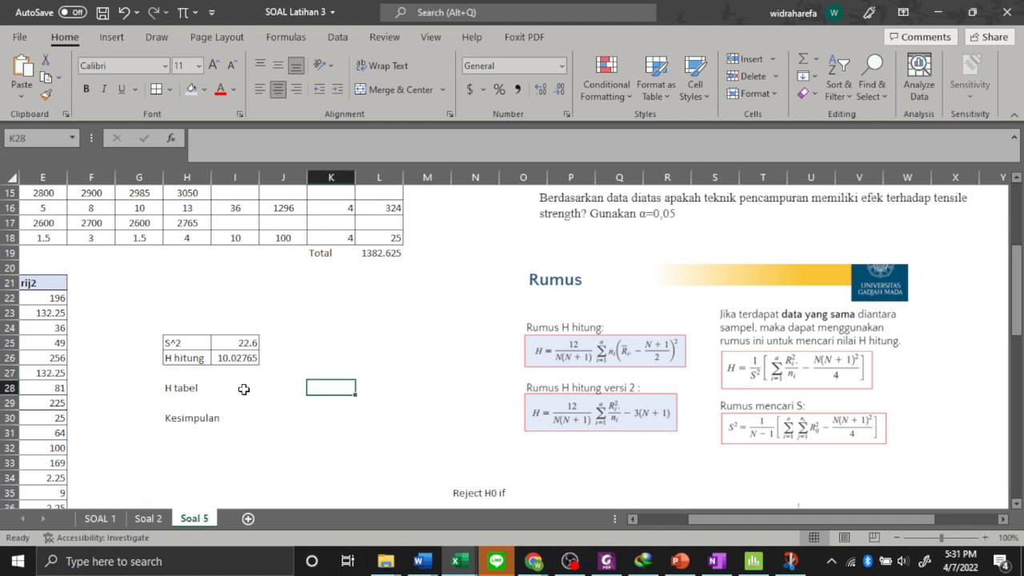
pyautogui.scroll(-2, 384, 404)
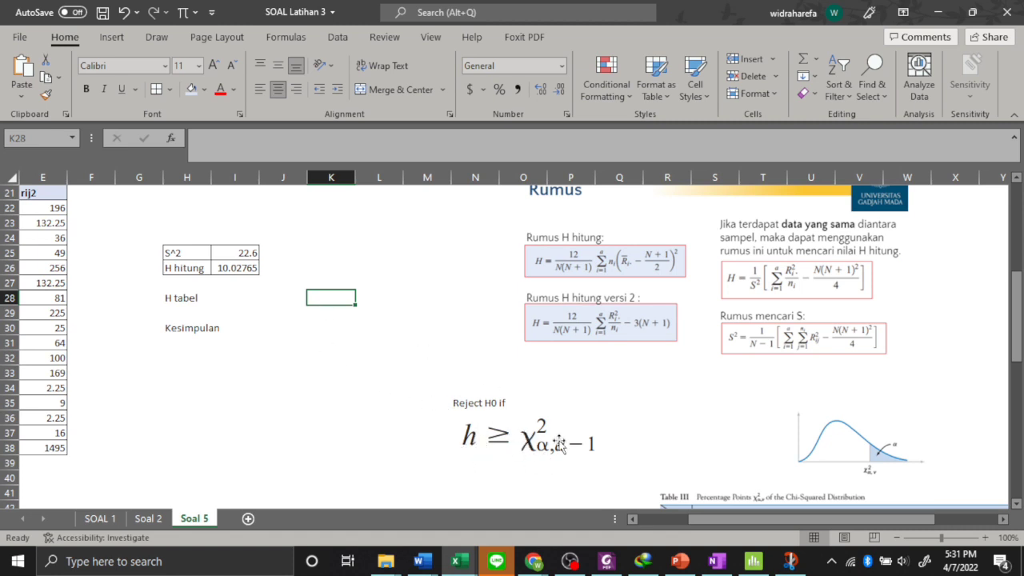
pyautogui.scroll(-1, 560, 445)
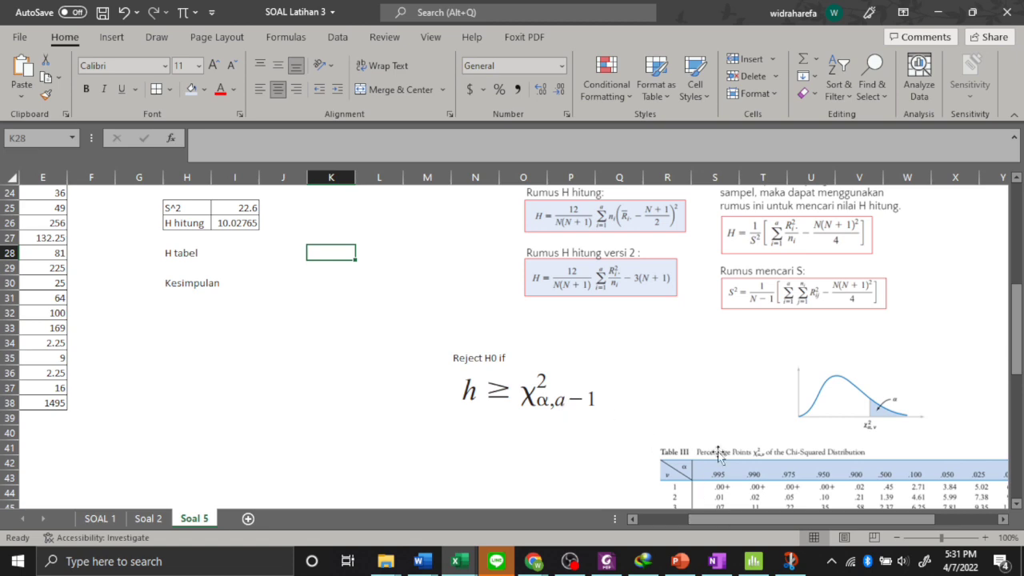
pyautogui.scroll(8, 704, 424)
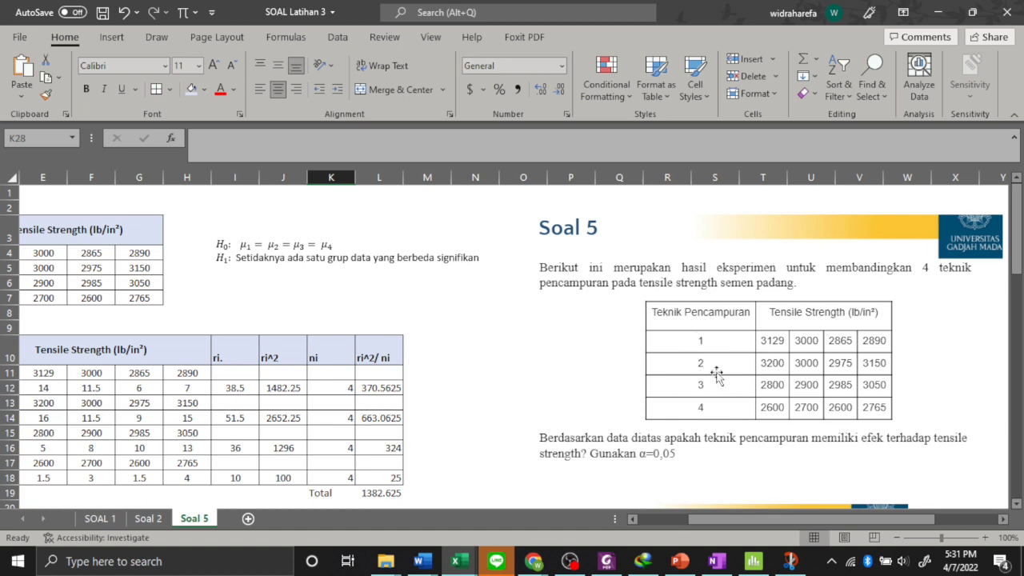
pyautogui.scroll(-8, 715, 366)
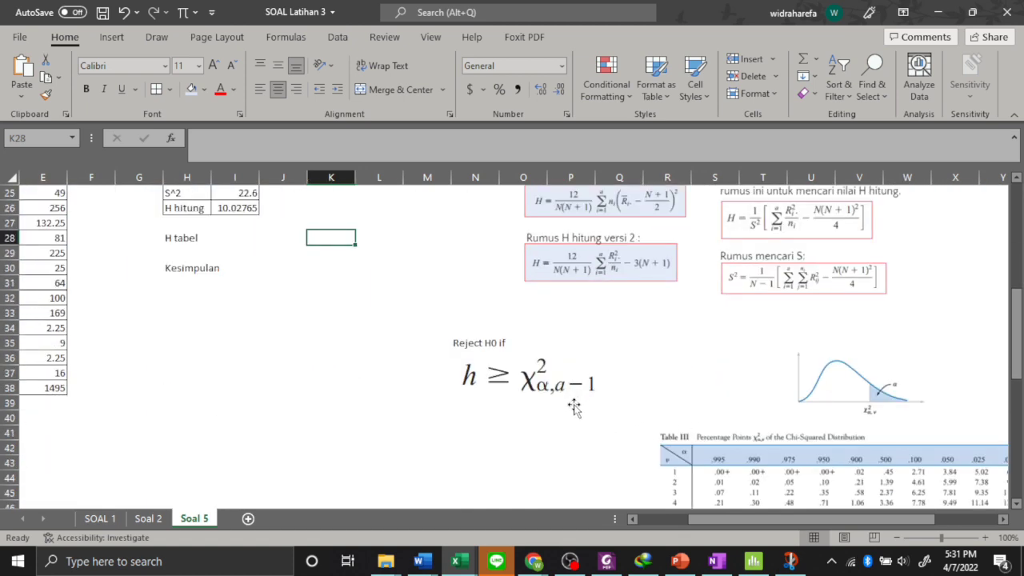
pyautogui.scroll(-2, 551, 404)
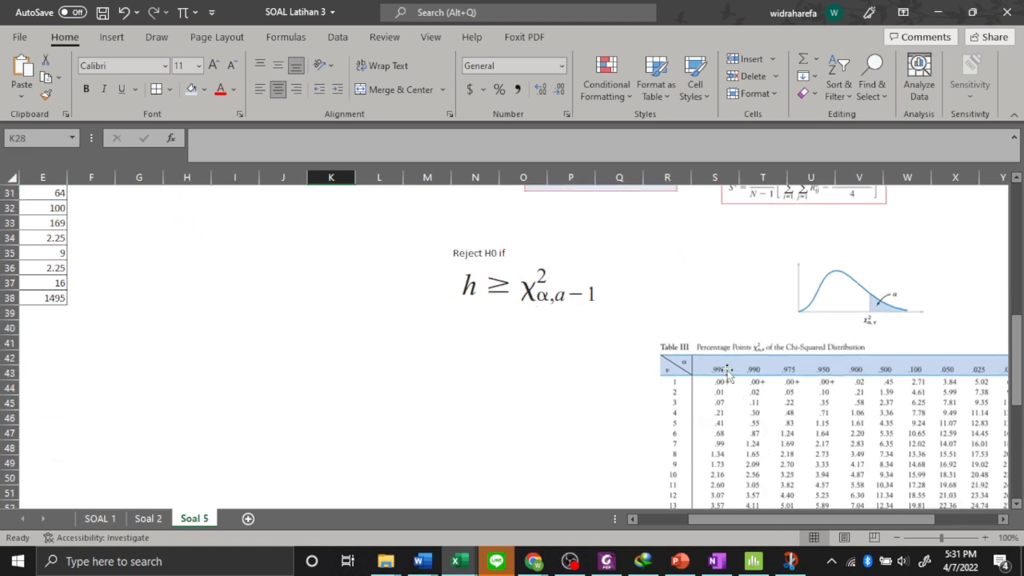
pyautogui.scroll(3, 367, 300)
pyautogui.scroll(-3, 366, 300)
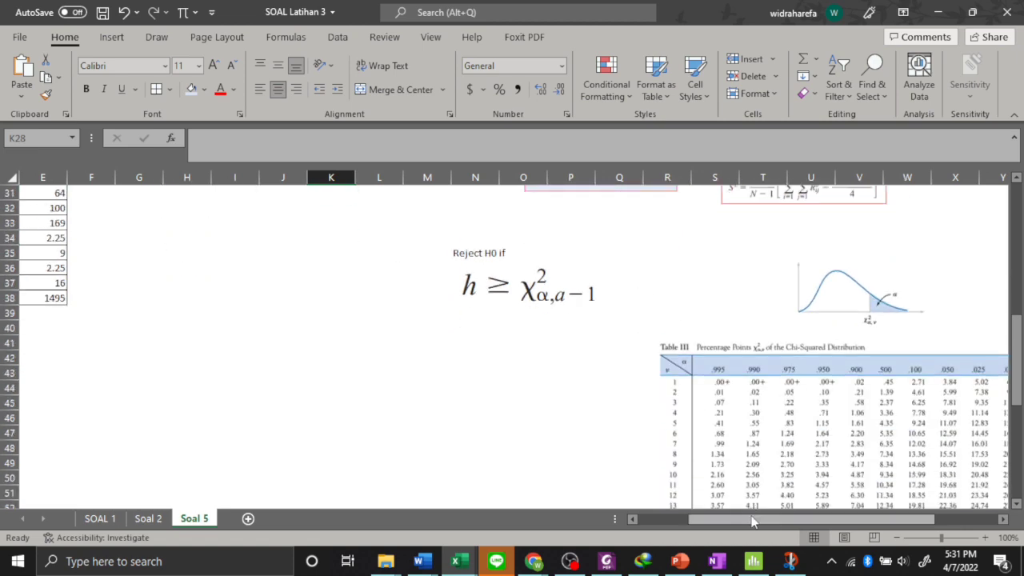
pyautogui.moveTo(775, 519); pyautogui.dragTo(811, 519)
pyautogui.scroll(-2, 752, 362)
pyautogui.scroll(1, 552, 280)
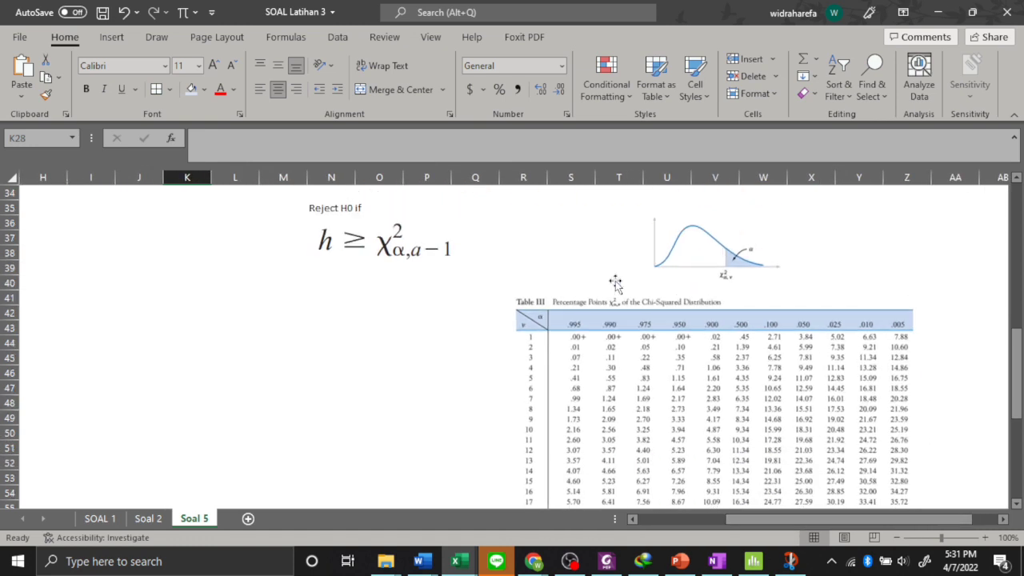
# Mark the chi-squared table in red ink: underline the .050 heading and row 3, and circle their intersection, 7.81
pyautogui.click(158, 37)
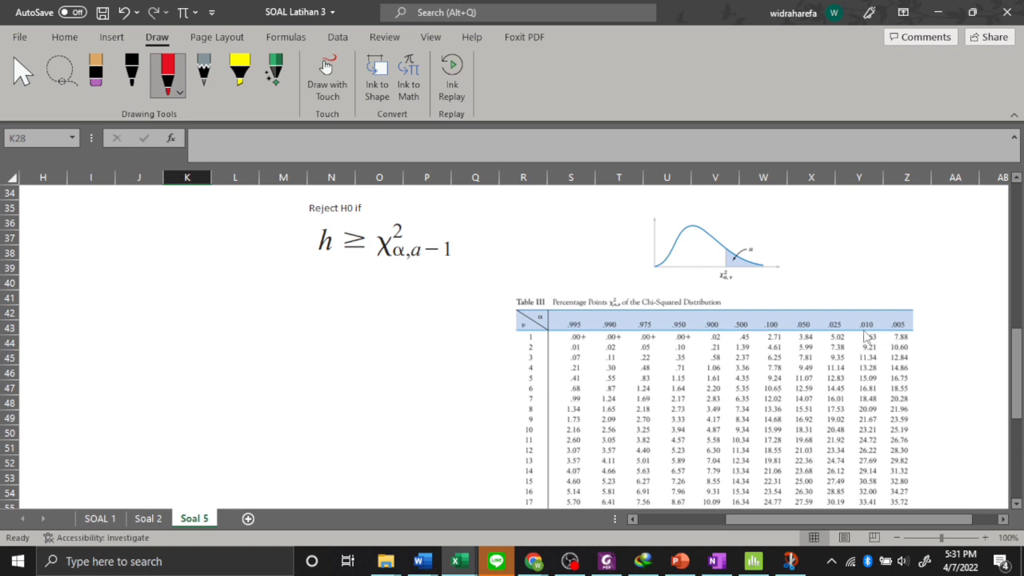
pyautogui.moveTo(797, 328); pyautogui.dragTo(811, 328)
pyautogui.moveTo(526, 361); pyautogui.dragTo(537, 361)
pyautogui.moveTo(808, 360); pyautogui.dragTo(800, 362)
pyautogui.click(170, 80)
pyautogui.press('Escape')
pyautogui.press('Escape')
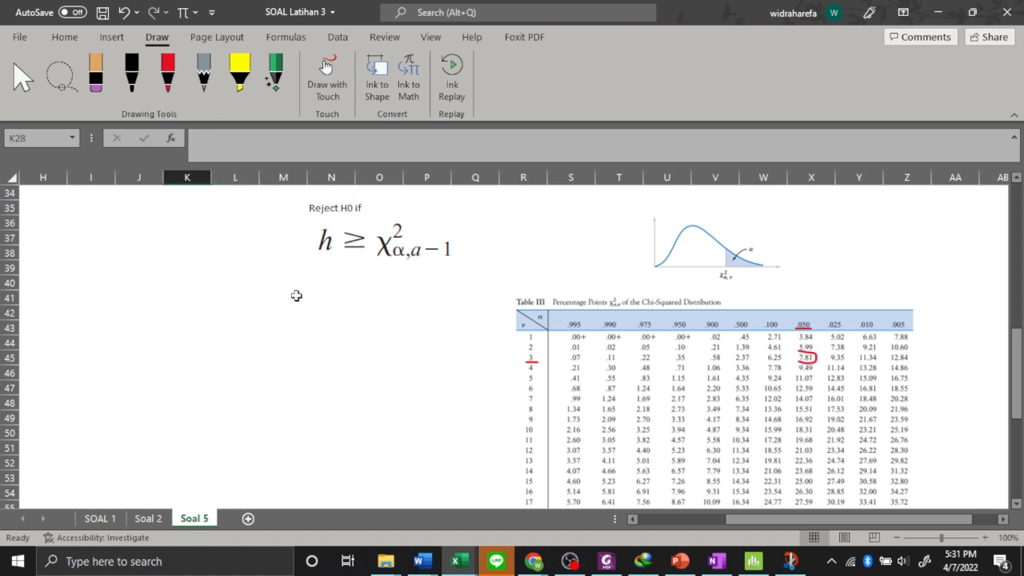
# Enter 7,81 as the H tabel critical value in I28
pyautogui.click(290, 310)
pyautogui.hscroll(-5, 457, 387)
pyautogui.scroll(1, 457, 387)
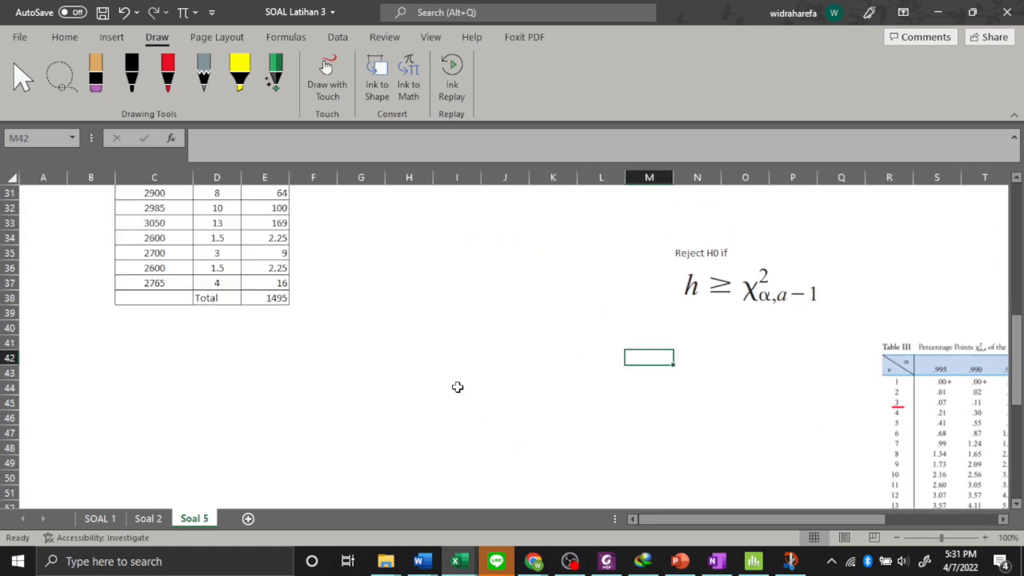
pyautogui.scroll(3, 457, 387)
pyautogui.click(463, 284)
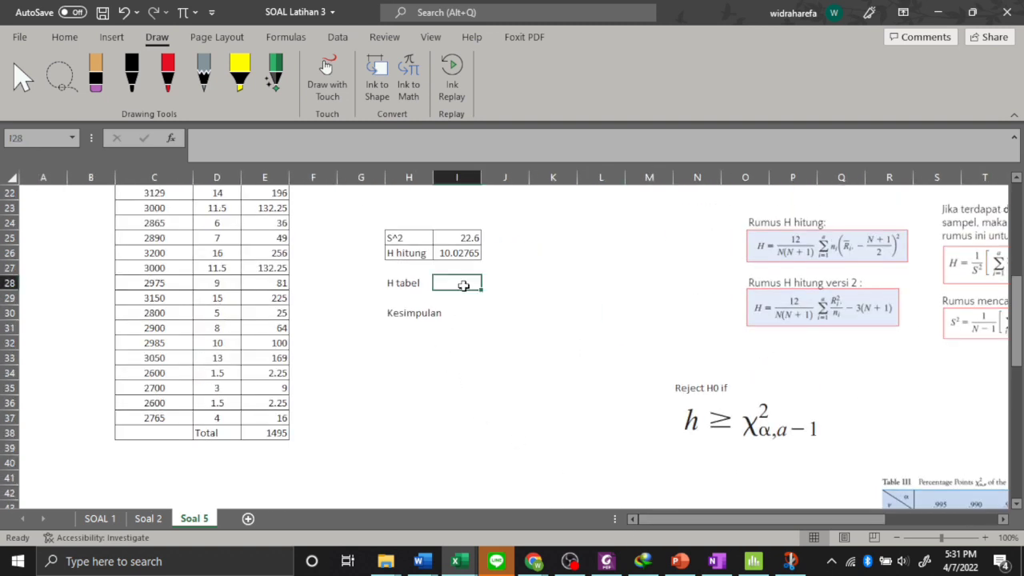
pyautogui.write('7,81')
pyautogui.press('Return')
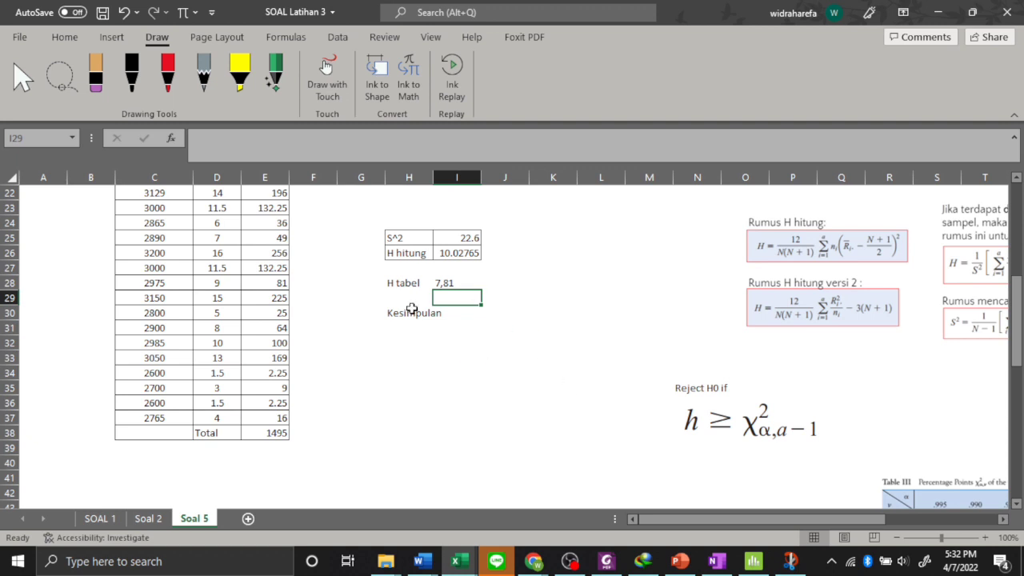
# Apply cell borders to the H tabel label and its value in H28:I28
pyautogui.click(413, 328)
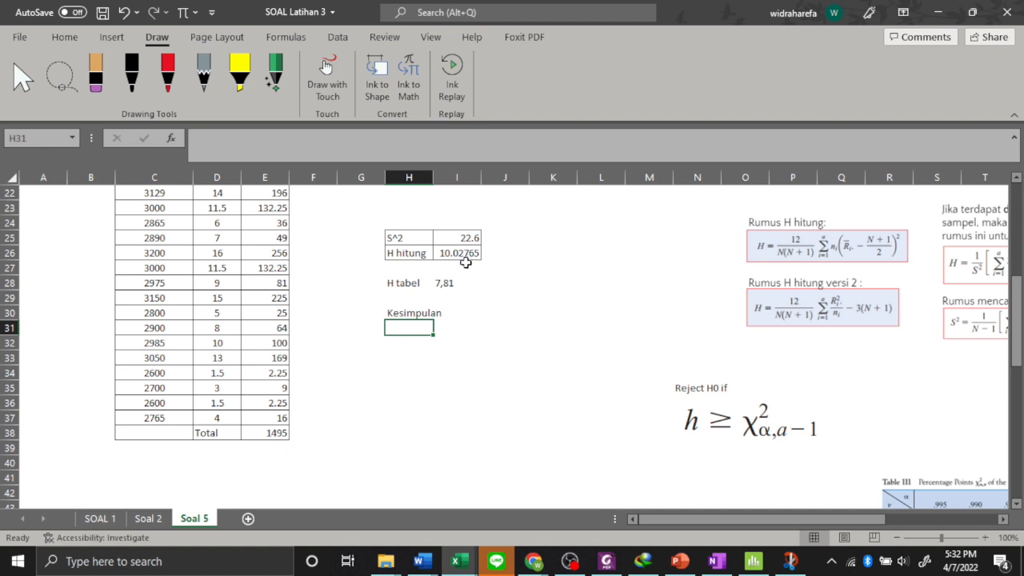
pyautogui.click(466, 258)
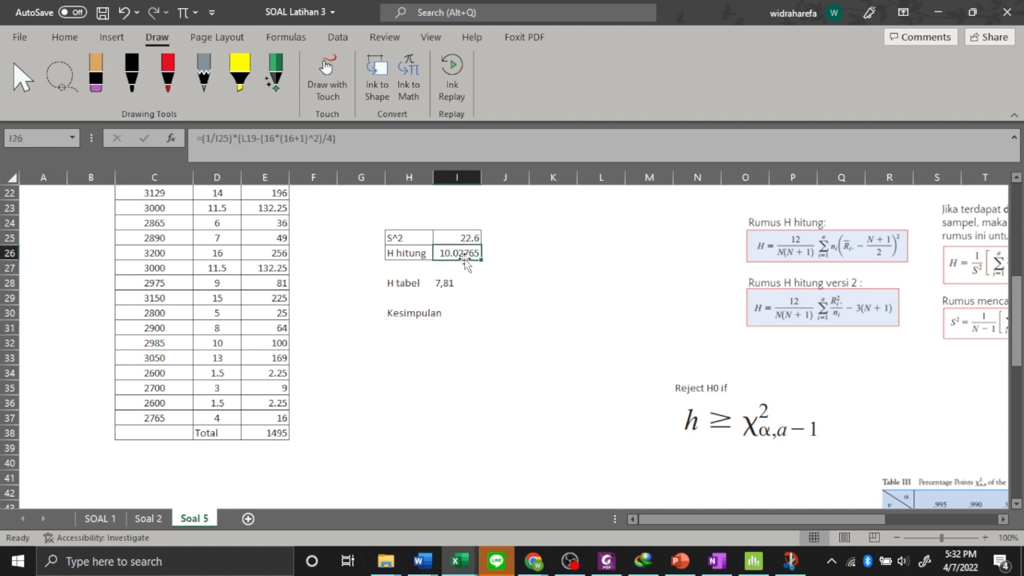
pyautogui.click(464, 283)
pyautogui.moveTo(418, 284); pyautogui.dragTo(447, 283)
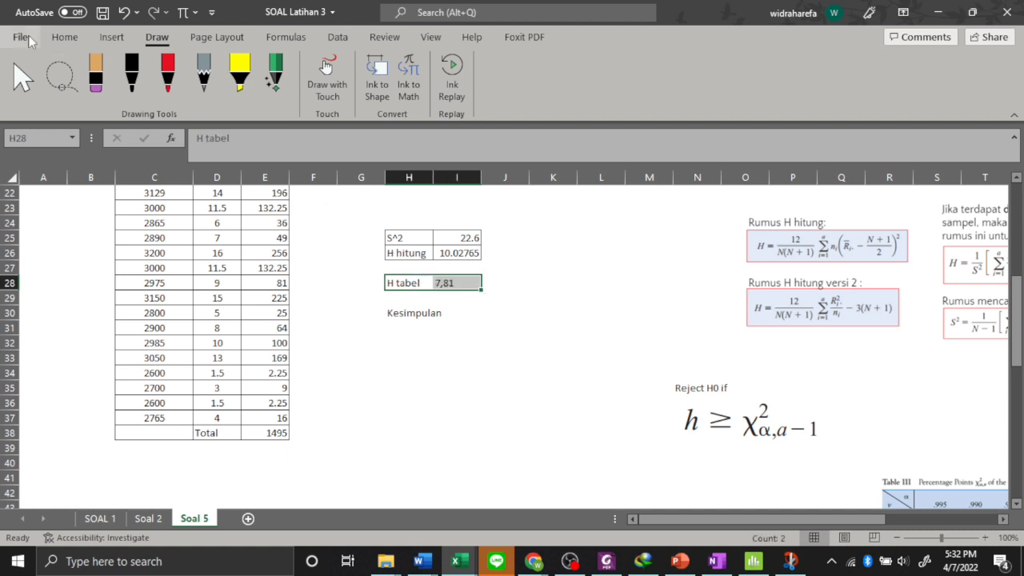
pyautogui.click(65, 36)
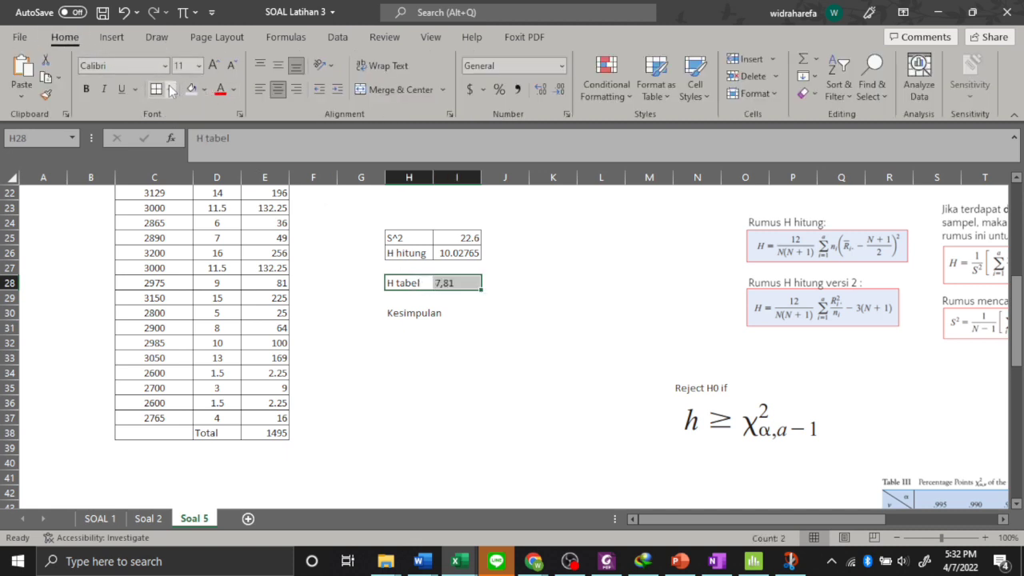
pyautogui.click(456, 311)
# Write the conclusion "h hitung > h tabel maka reject H0" in H31 below Kesimpulan
pyautogui.click(406, 332)
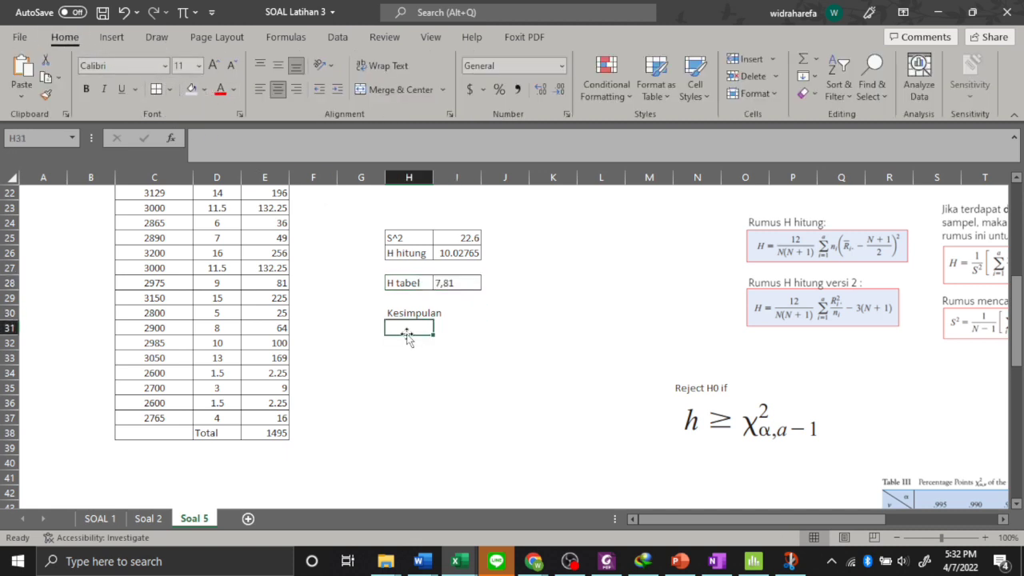
pyautogui.write('h hitu')
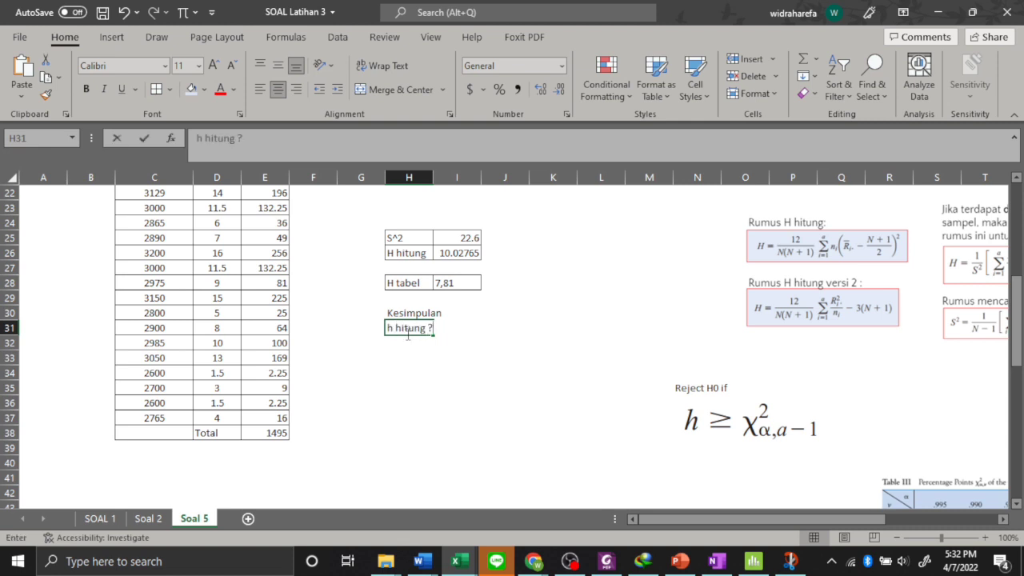
pyautogui.write('ng > h tabel maka re')
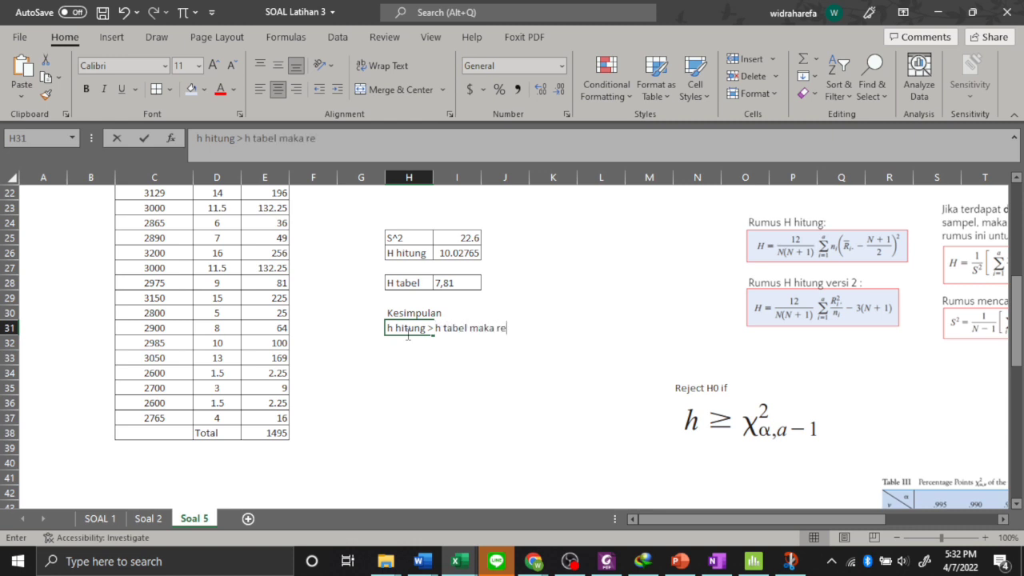
pyautogui.write('ject H0')
pyautogui.press('Return')
pyautogui.scroll(7, 408, 340)
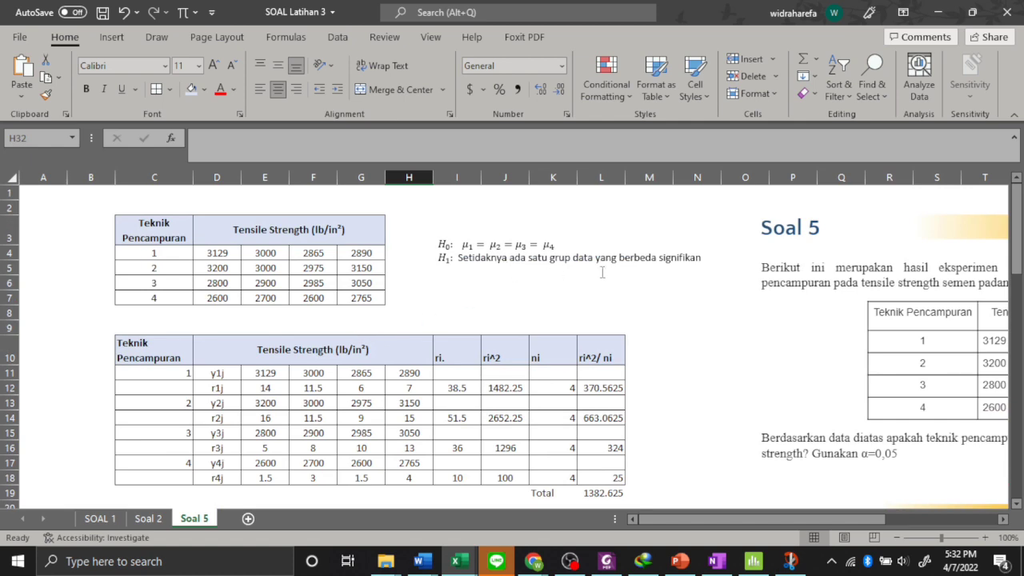
pyautogui.scroll(-5, 641, 276)
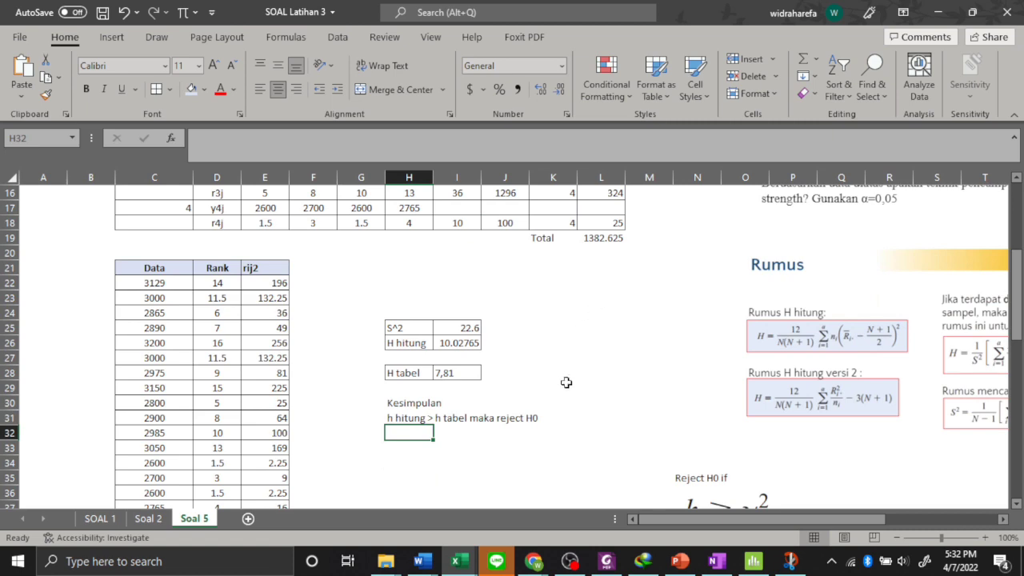
pyautogui.click(571, 401)
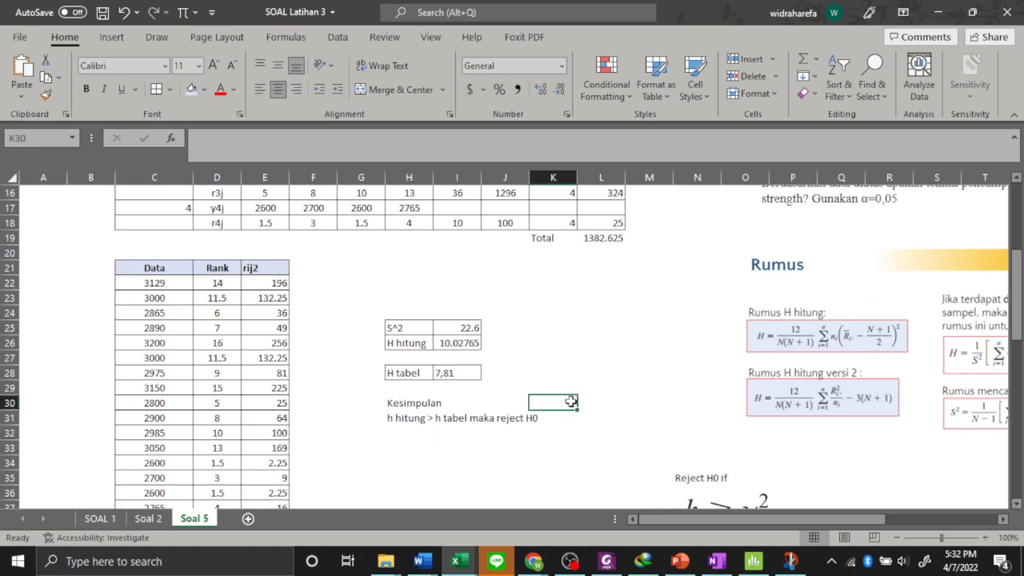
# Switch to Minitab and clear the Waktu (menit) data from worksheet column C1
pyautogui.click(752, 562)
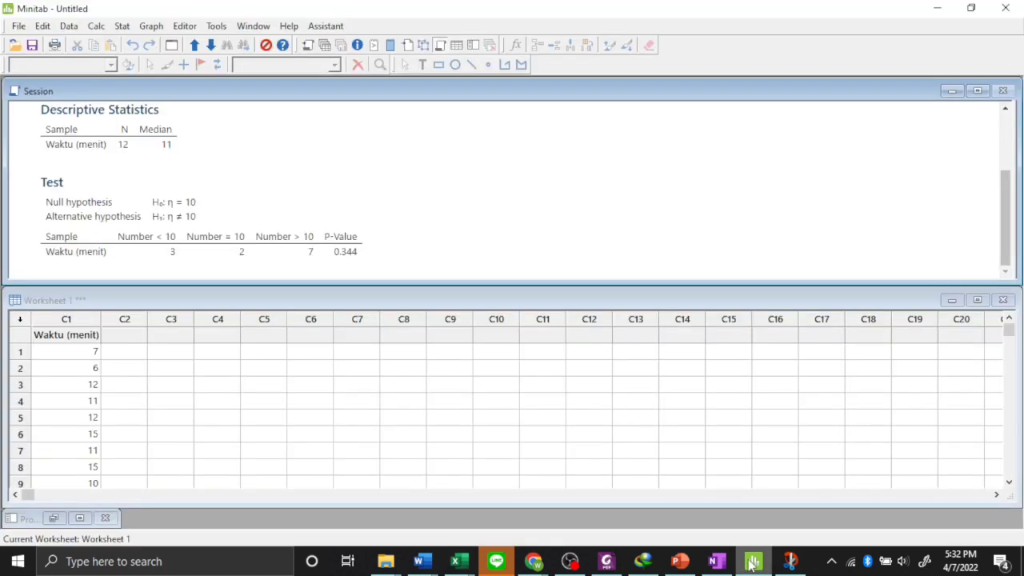
pyautogui.click(88, 340)
pyautogui.write('9 12 10')
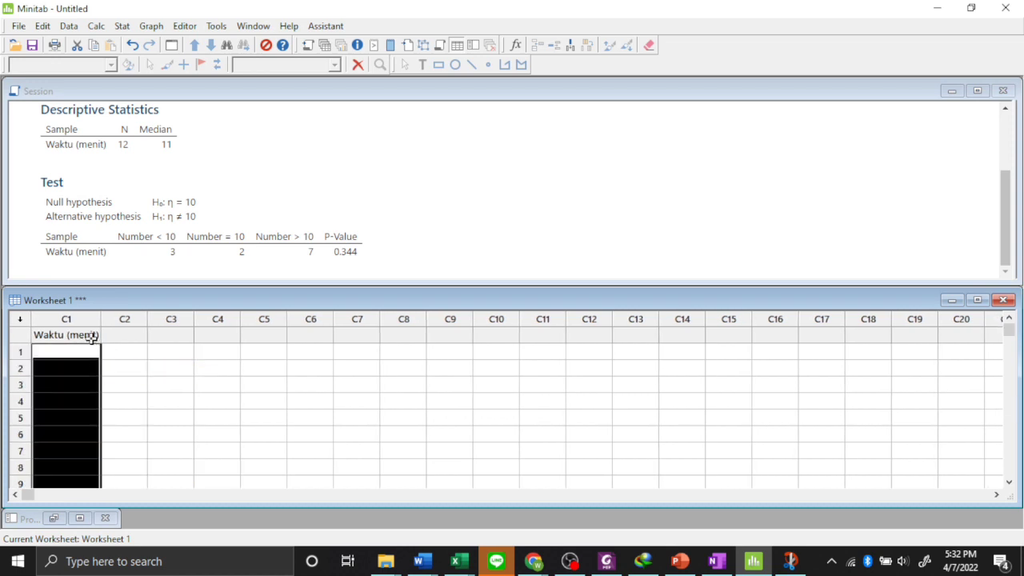
# Clear the leftover Waktu (menit) column name from worksheet column C1
pyautogui.hotkey('ctrl', 'z')
pyautogui.hotkey('ctrl', 'z')
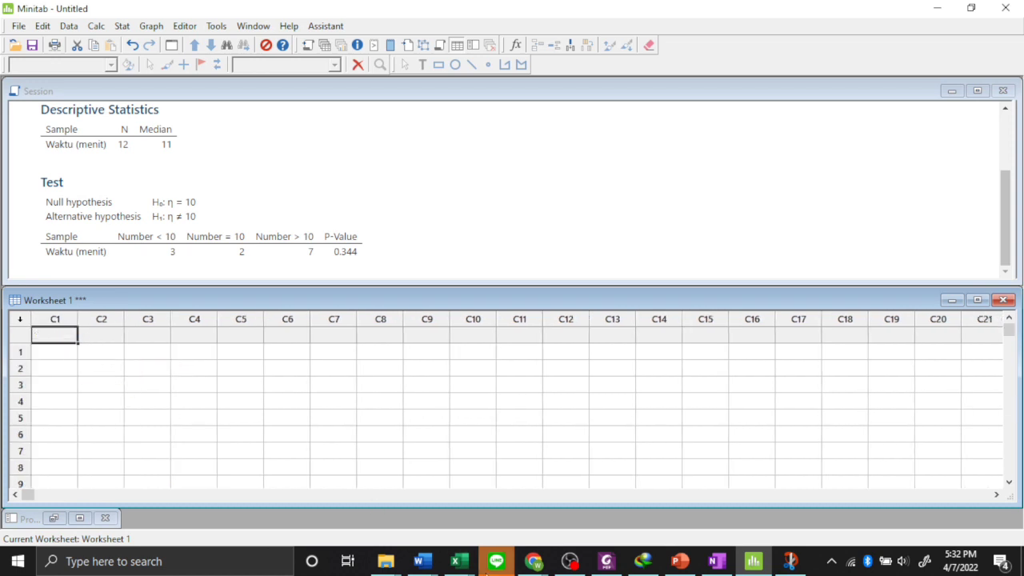
# Copy the Data values in C22:C37 of Excel's Soal 5 sheet into column C2 of the Minitab worksheet, starting at row 1
pyautogui.click(459, 561)
pyautogui.click(488, 499)
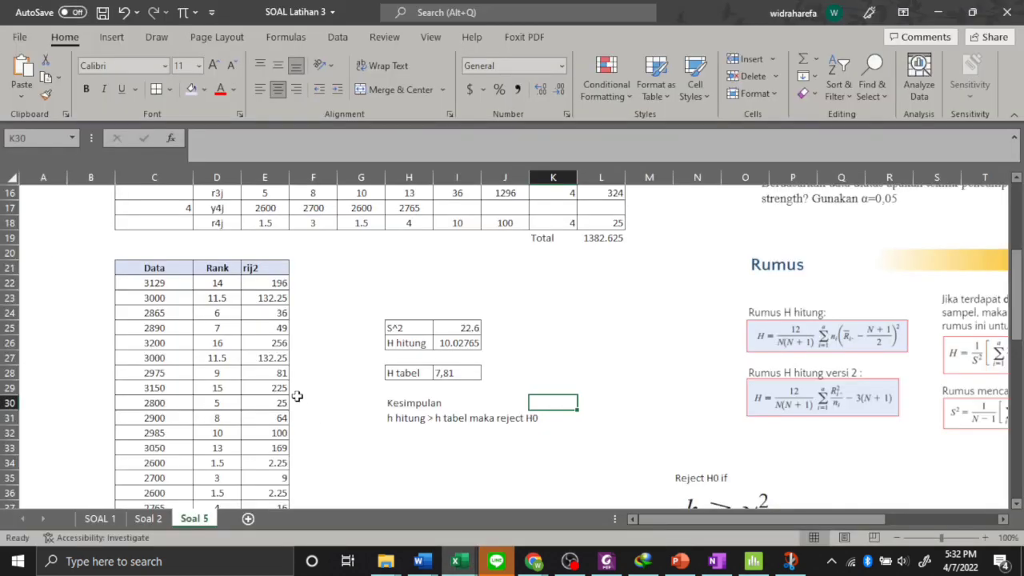
pyautogui.scroll(3, 290, 398)
pyautogui.scroll(-3, 286, 400)
pyautogui.click(169, 284)
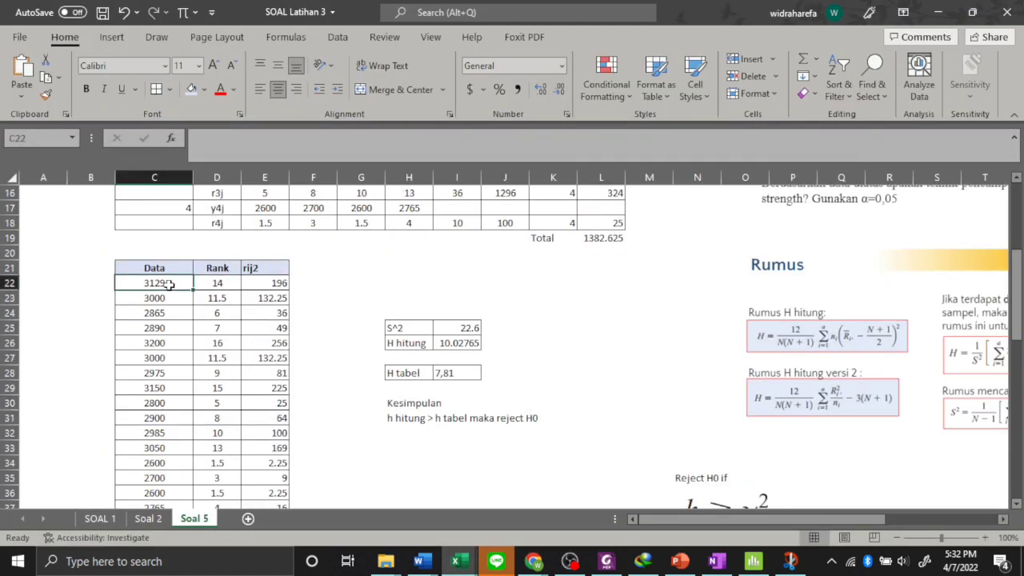
pyautogui.hotkey('ctrl', 'shift', 'Down')
pyautogui.hotkey('ctrl', 'c')
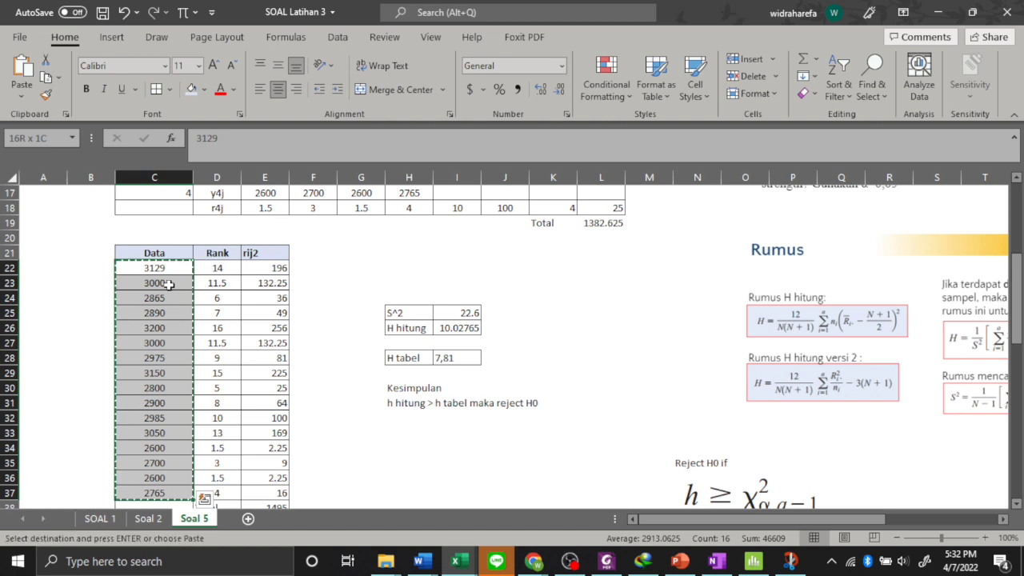
pyautogui.hotkey('alt', 'Tab')
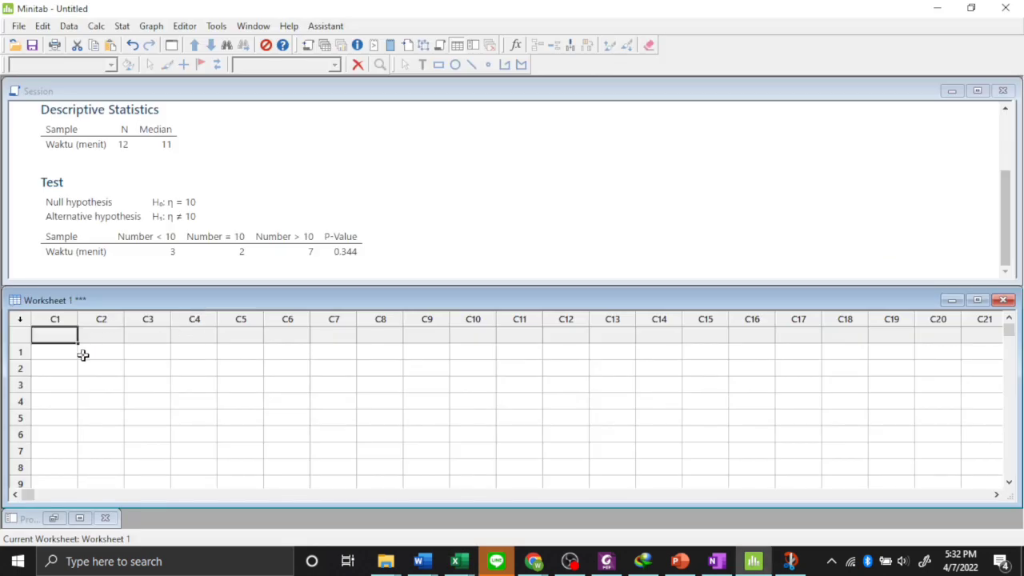
pyautogui.click(108, 357)
pyautogui.hotkey('ctrl', 'v')
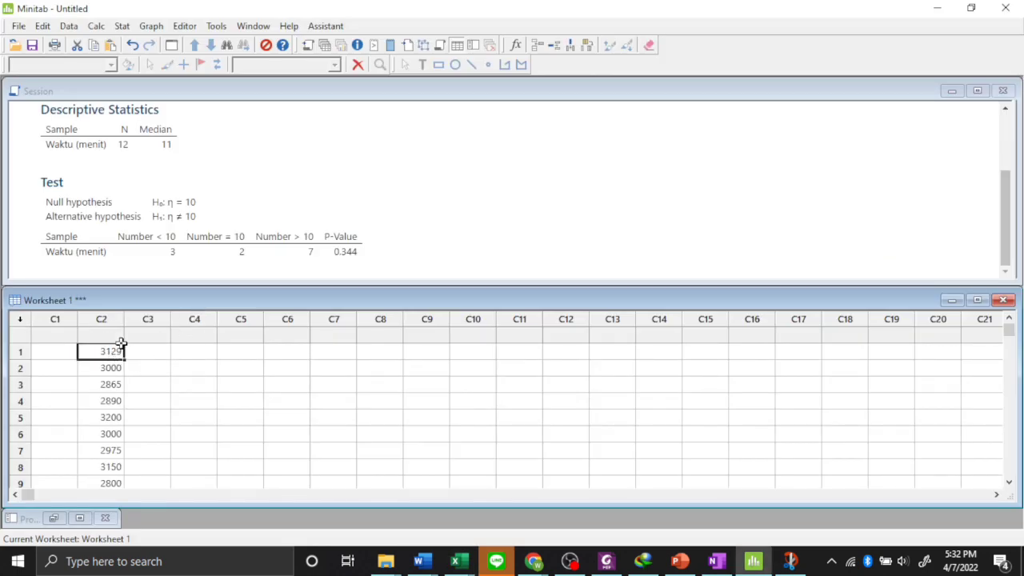
# Name Minitab worksheet column C2 "Tensile strengh"
pyautogui.hotkey('alt', 'Tab')
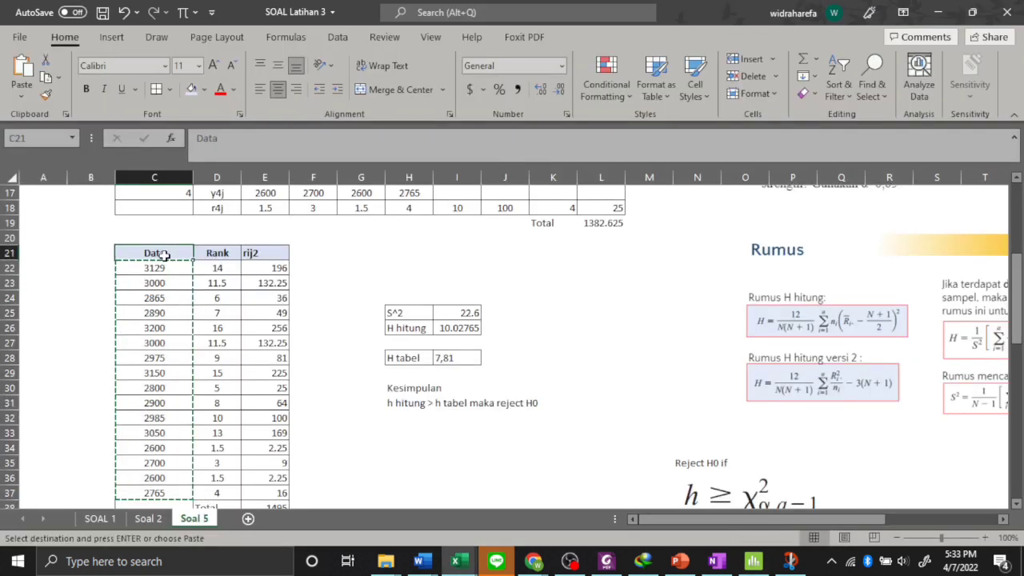
pyautogui.hotkey('alt', 'Tab')
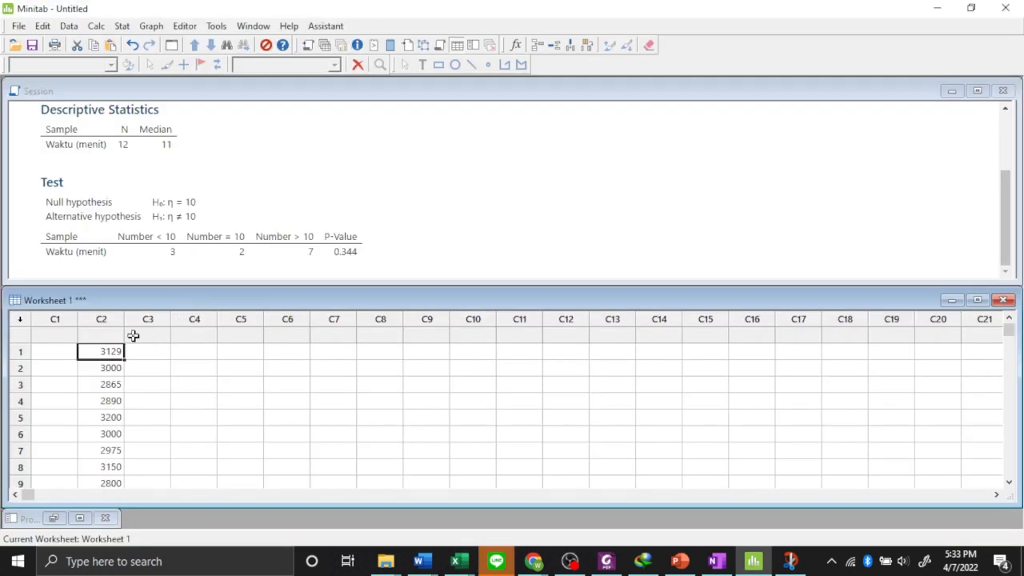
pyautogui.click(120, 334)
pyautogui.write('Tensile')
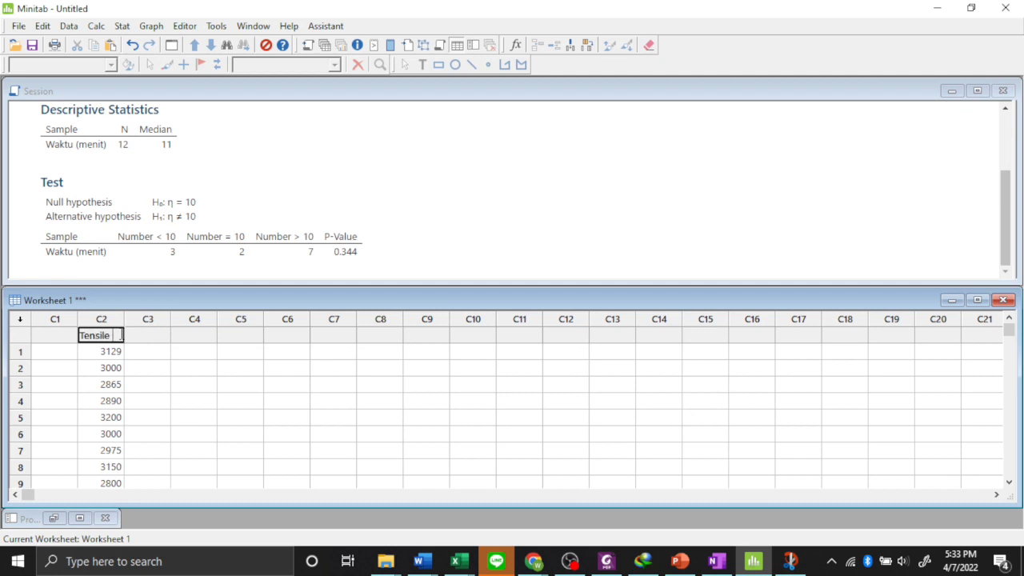
pyautogui.write(' strengh')
# Name worksheet column C1 "Teknik pencampuran"
pyautogui.click(62, 334)
pyautogui.write('Fa')
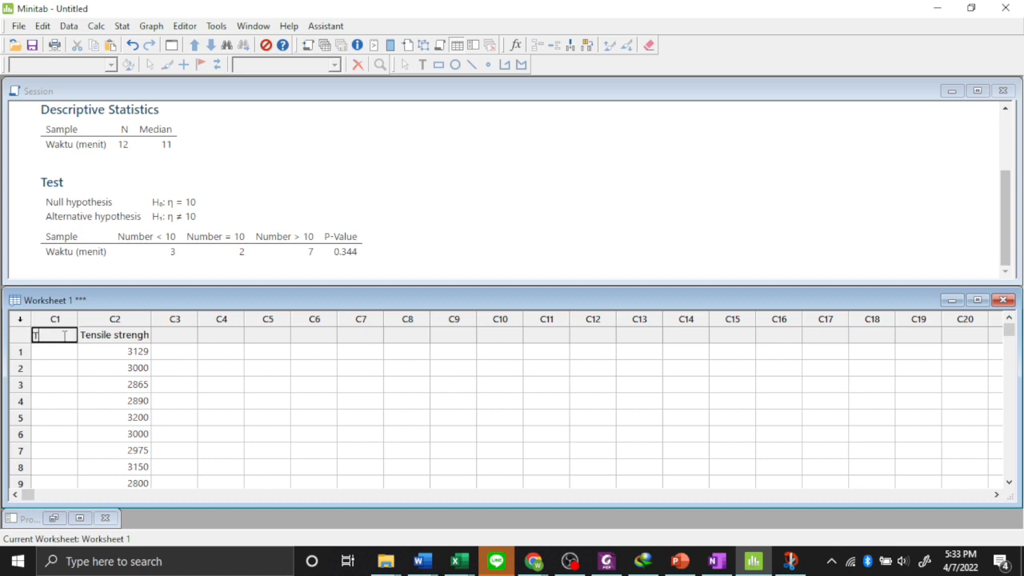
pyautogui.write('knik pencampuran')
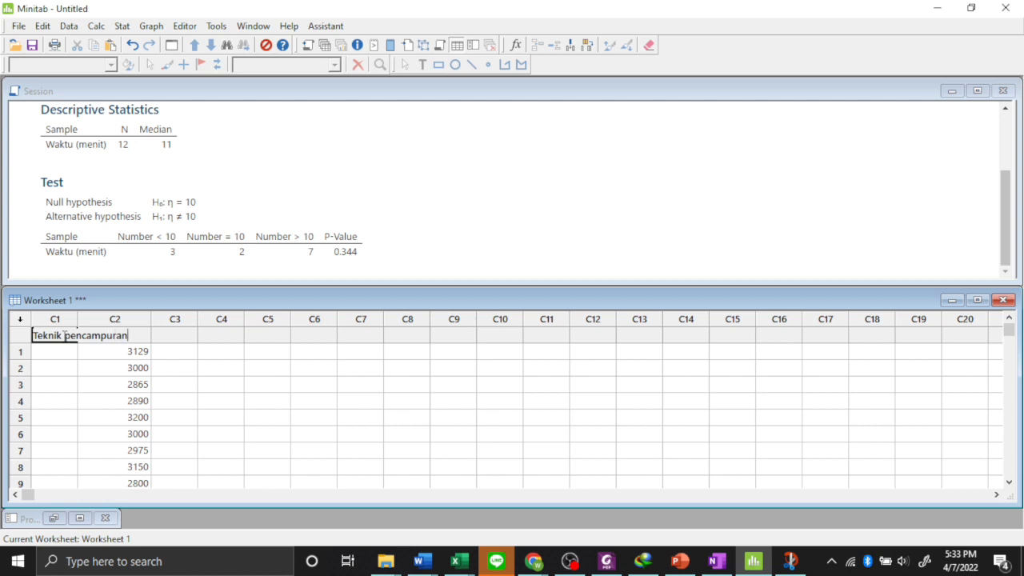
pyautogui.press('Return')
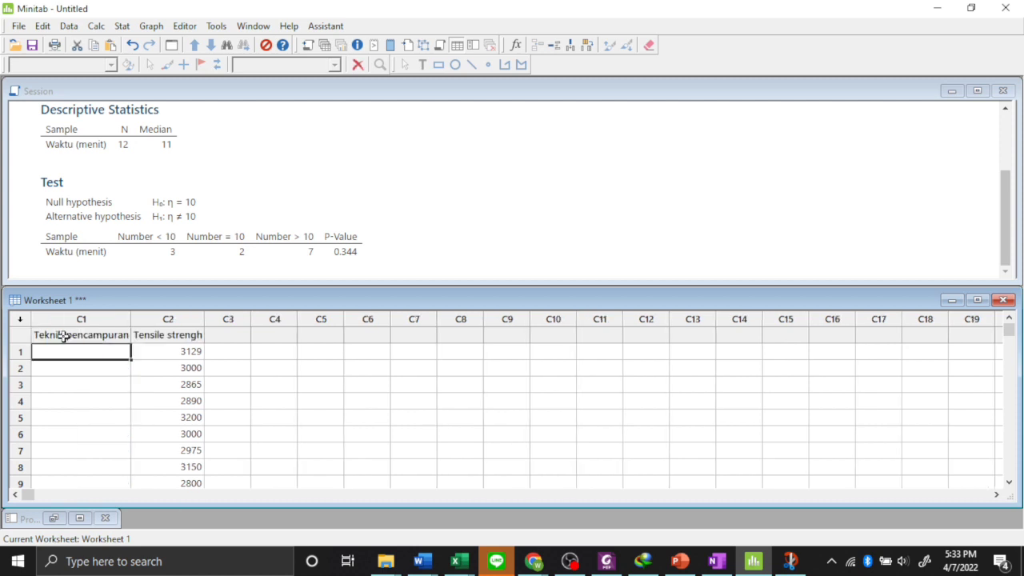
# Enter technique code 1 in rows 1 to 4 of the Teknik pencampuran column
pyautogui.write('1')
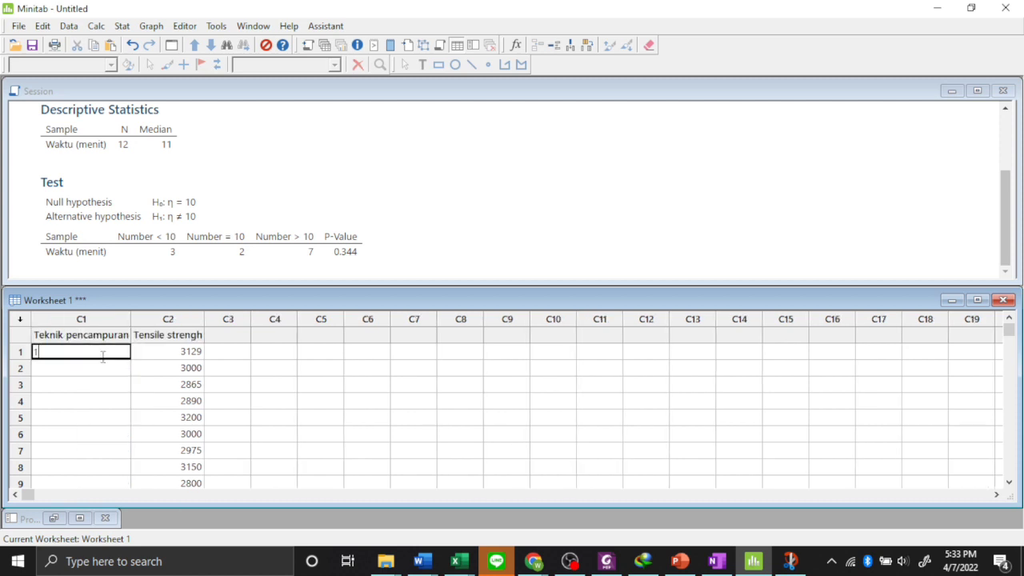
pyautogui.press('Return')
pyautogui.write('1')
pyautogui.press('Return')
pyautogui.write('1')
pyautogui.press('Return')
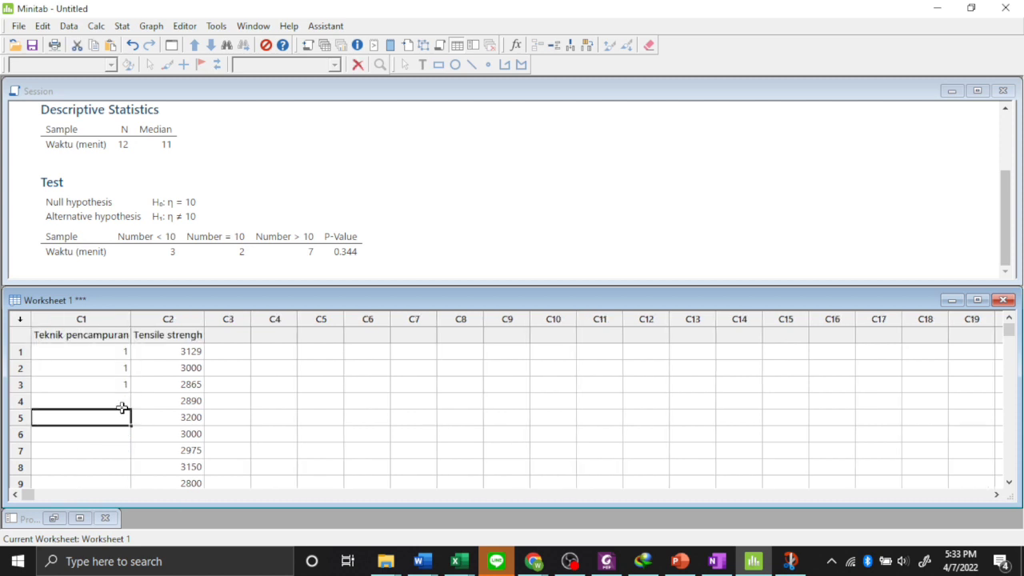
pyautogui.write('1')
pyautogui.click(336, 448)
# Check the entered technique codes against the tensile strengths of technique 1 in the Excel source table, D4:G4, and return to Minitab
pyautogui.hotkey('alt', 'Tab')
pyautogui.scroll(6, 338, 448)
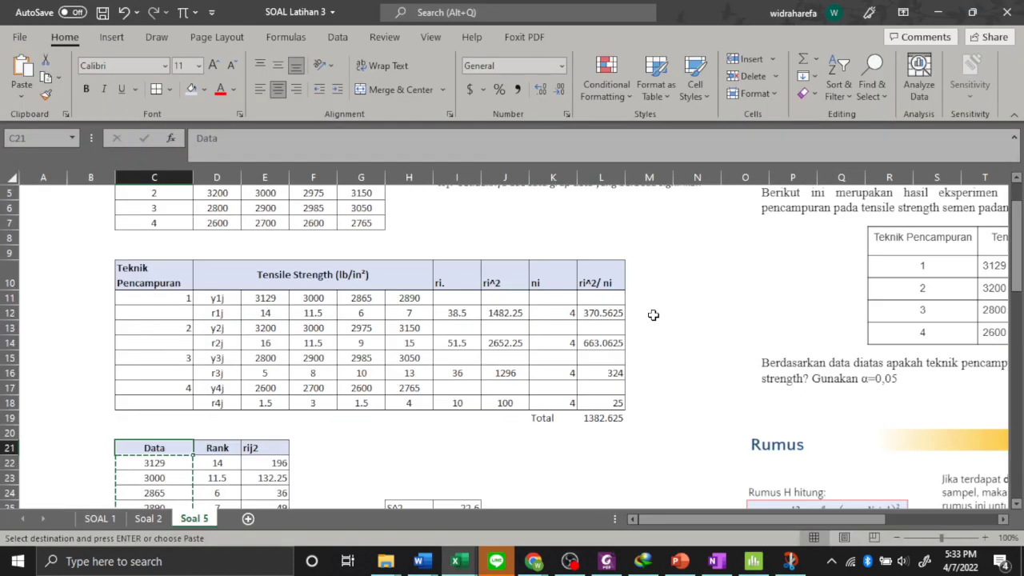
pyautogui.moveTo(226, 252); pyautogui.dragTo(361, 255)
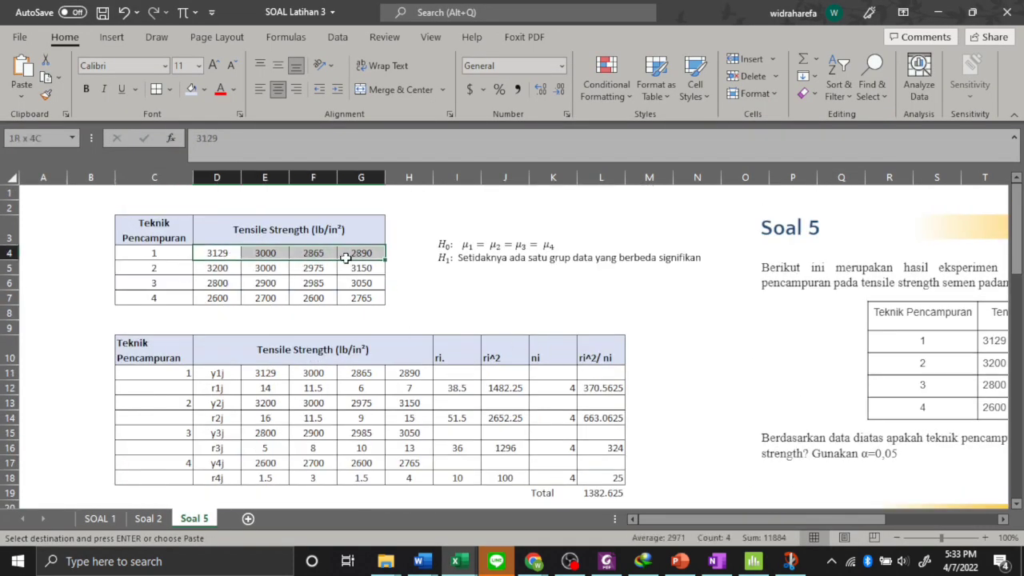
pyautogui.hotkey('ctrl', 'c')
pyautogui.hotkey('alt', 'Tab')
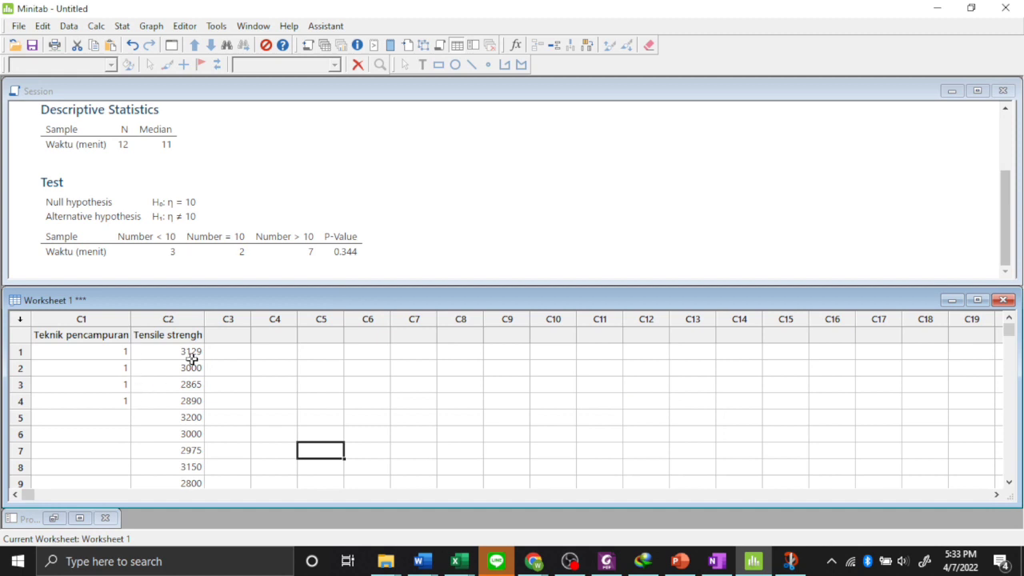
pyautogui.hotkey('alt', 'Tab')
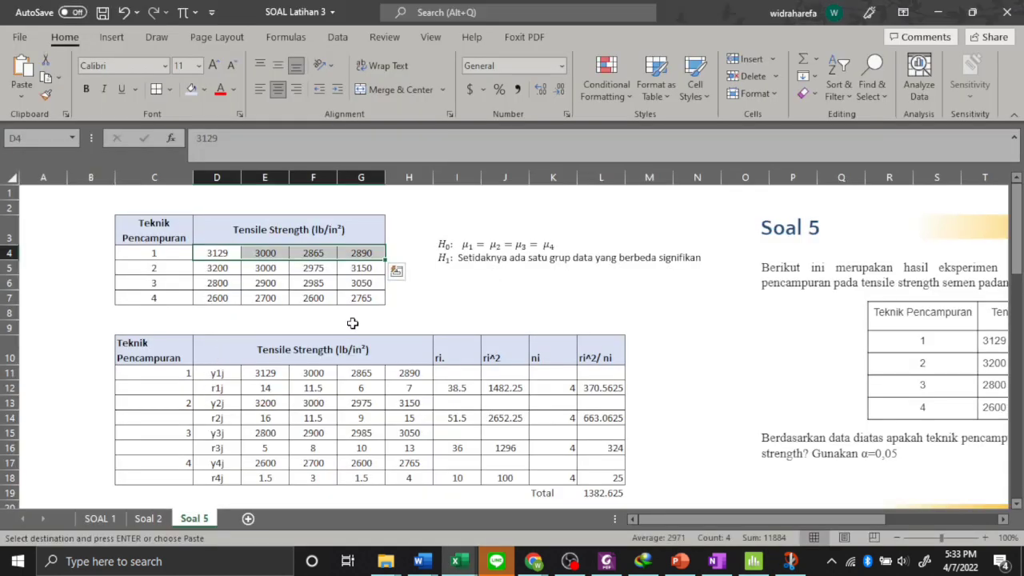
pyautogui.hotkey('alt', 'Tab')
# Enter technique code 2 in rows 5 to 8 of the Teknik pencampuran column
pyautogui.click(119, 417)
pyautogui.write('2')
pyautogui.press('Return')
pyautogui.write('2')
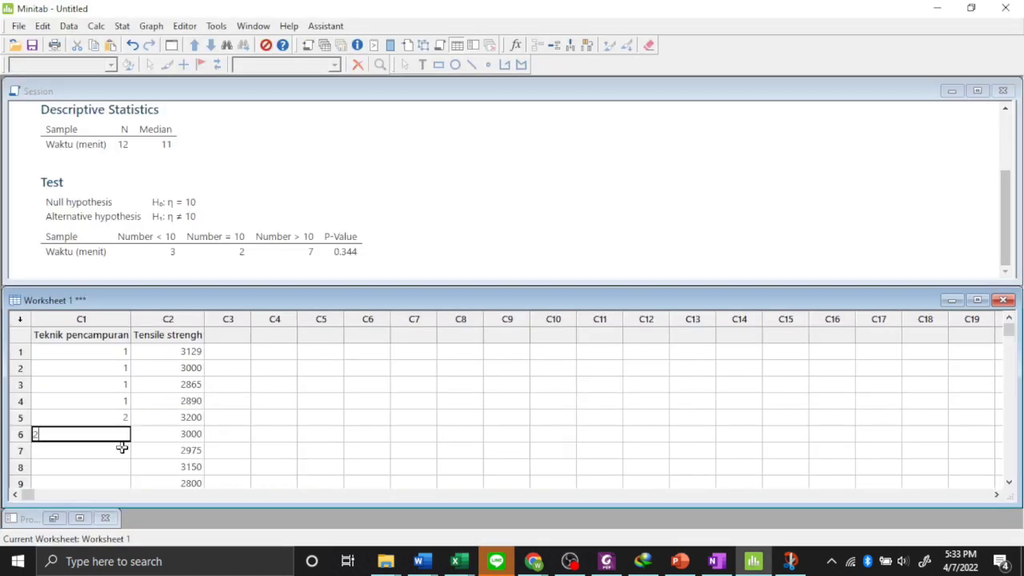
pyautogui.press('Return')
pyautogui.write('2')
pyautogui.press('Return')
pyautogui.scroll(-2, 155, 450)
pyautogui.scroll(2, 155, 450)
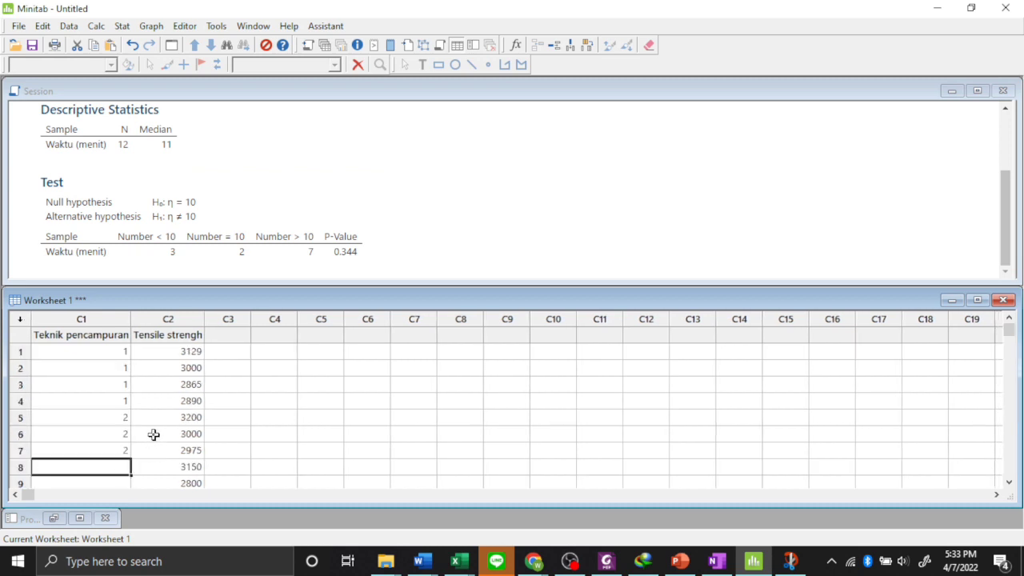
pyautogui.write('2')
pyautogui.press('Return')
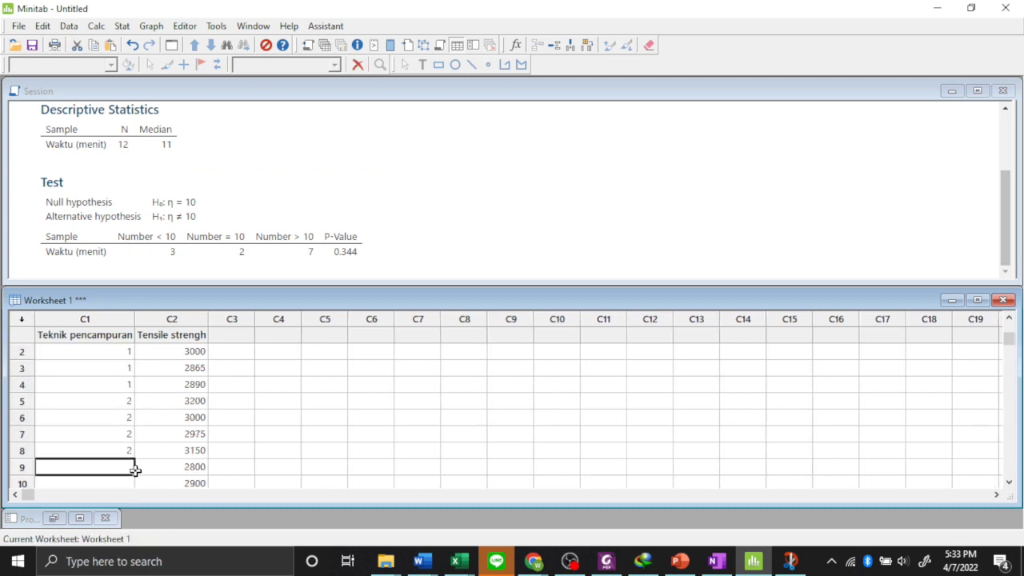
# Enter technique code 3 in rows 9 to 12 of the Teknik pencampuran column
pyautogui.scroll(-2, 138, 436)
pyautogui.write('3')
pyautogui.press('Return')
pyautogui.write('3')
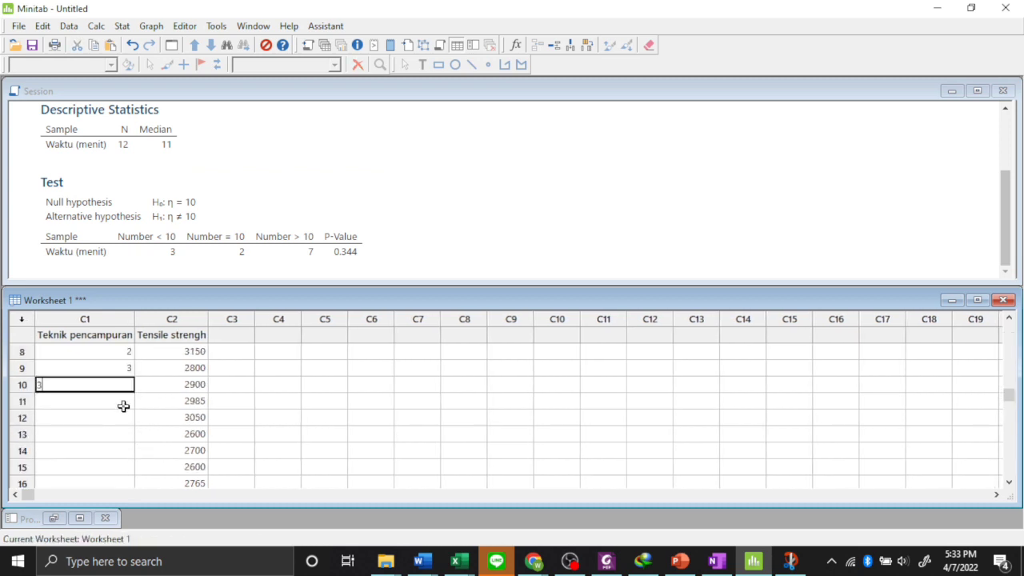
pyautogui.press('Return')
pyautogui.write('3')
pyautogui.press('Return')
pyautogui.write('3')
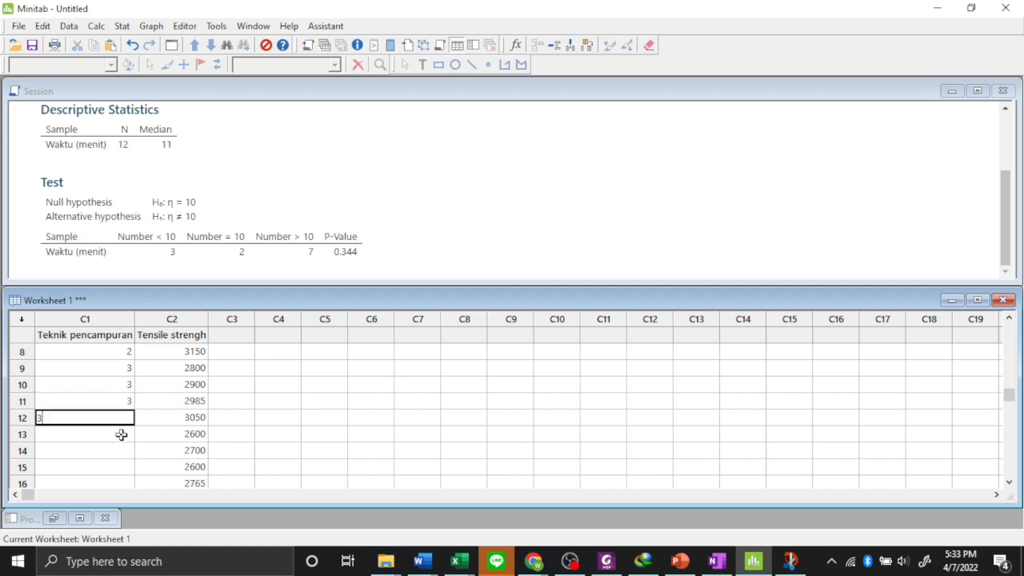
pyautogui.press('Return')
# Enter technique code 4 in rows 13 to 16 of the Teknik pencampuran column
pyautogui.write('4')
pyautogui.press('Return')
pyautogui.write('4')
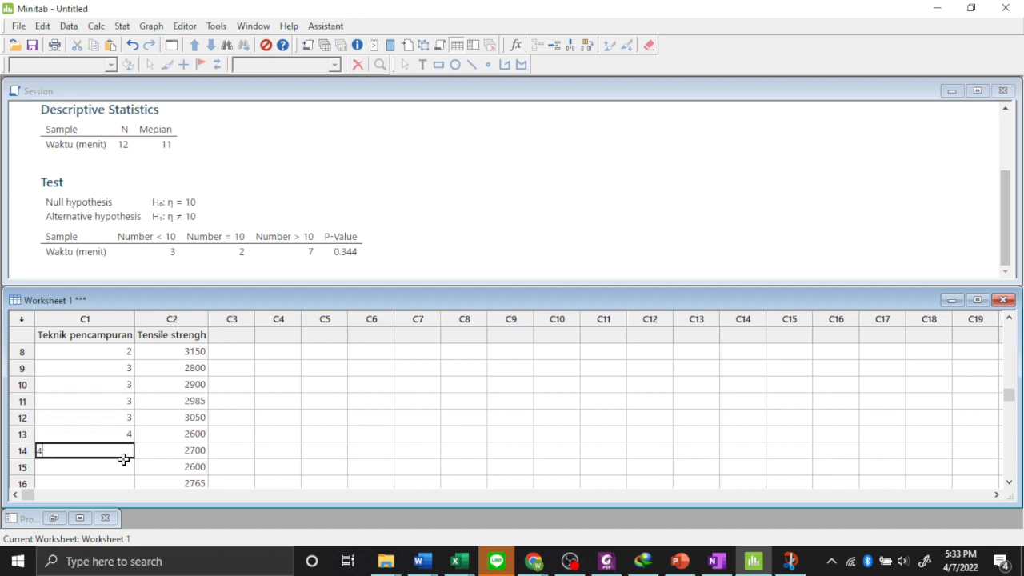
pyautogui.press('Return')
pyautogui.write('4')
pyautogui.press('Return')
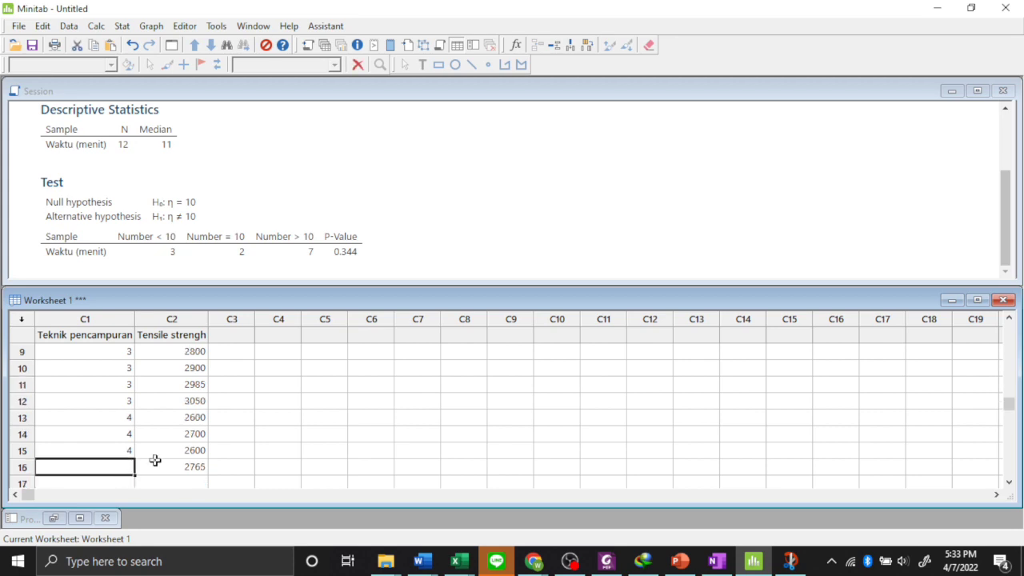
pyautogui.write('4')
pyautogui.click(256, 453)
pyautogui.scroll(3, 263, 454)
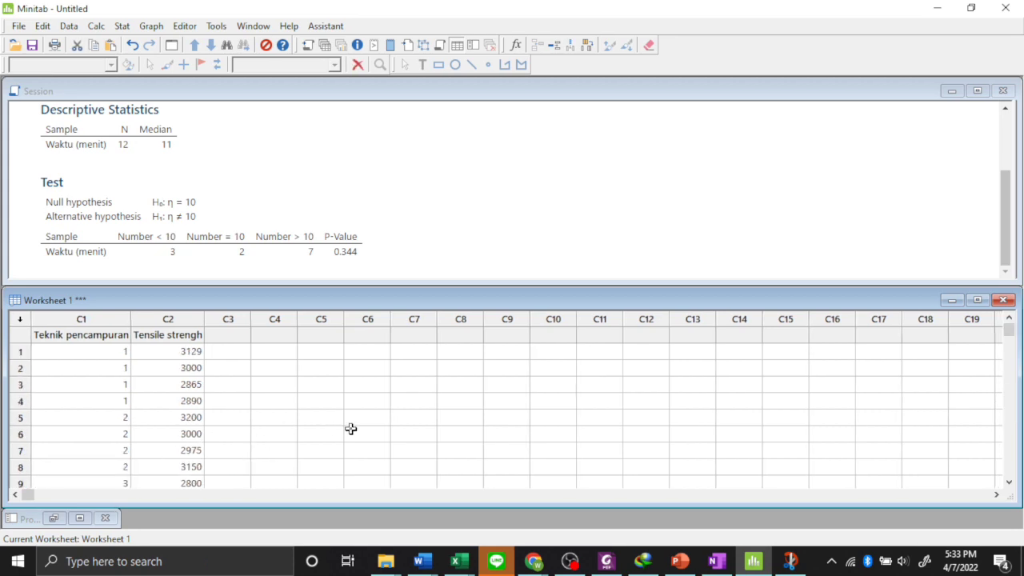
pyautogui.hotkey('alt', 'Tab')
pyautogui.scroll(-2, 682, 427)
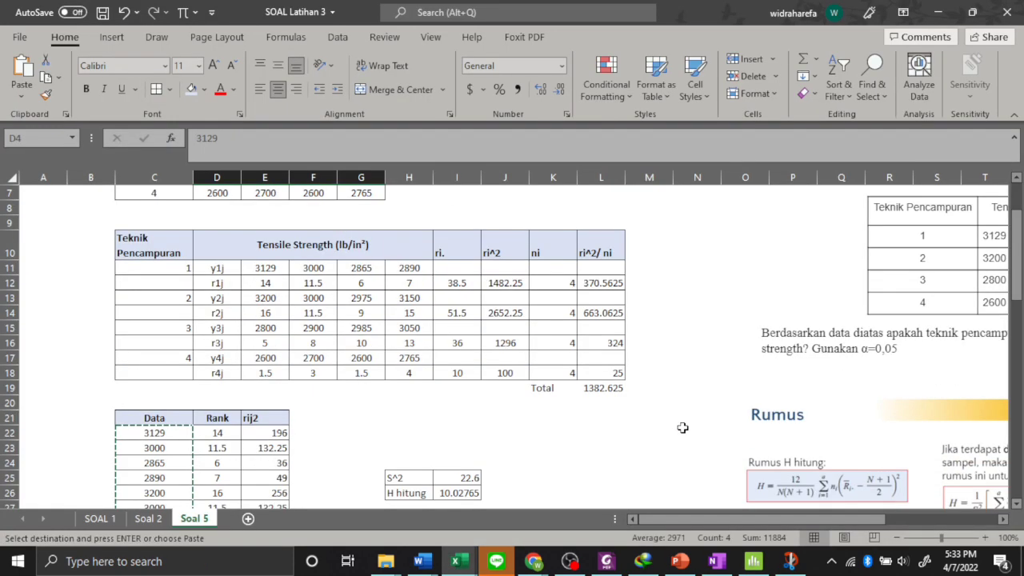
pyautogui.scroll(1, 683, 427)
pyautogui.hotkey('alt', 'Tab')
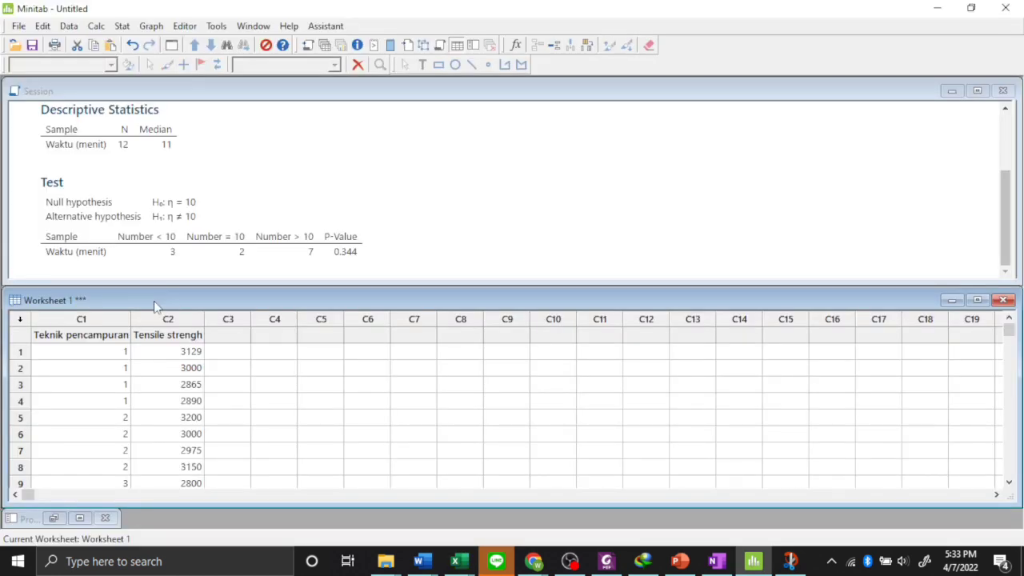
# Run a Kruskal-Wallis test with Tensile strengh as the response and Teknik pencampuran as the factor, and show its test results
pyautogui.click(125, 26)
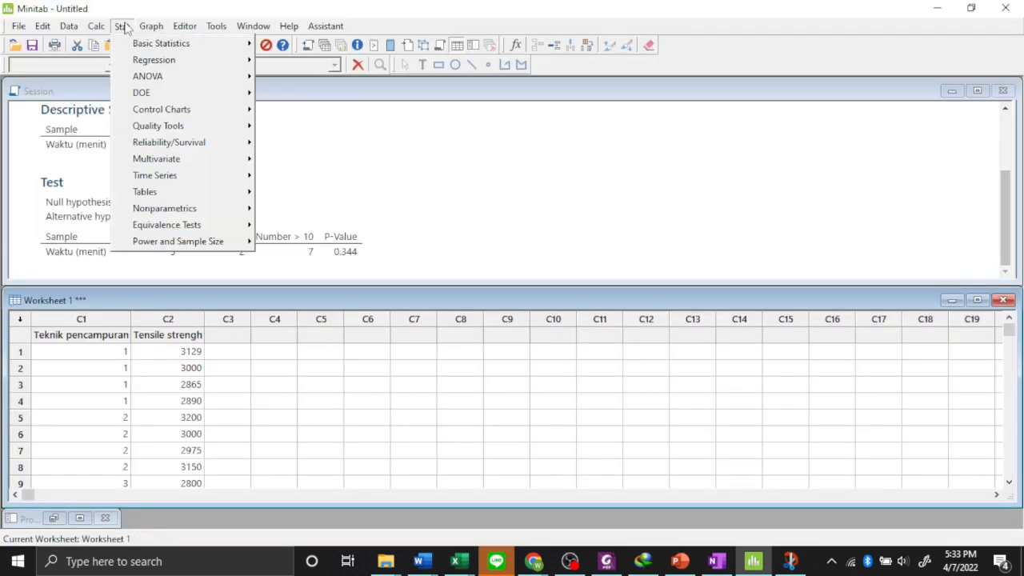
pyautogui.moveTo(223, 210)
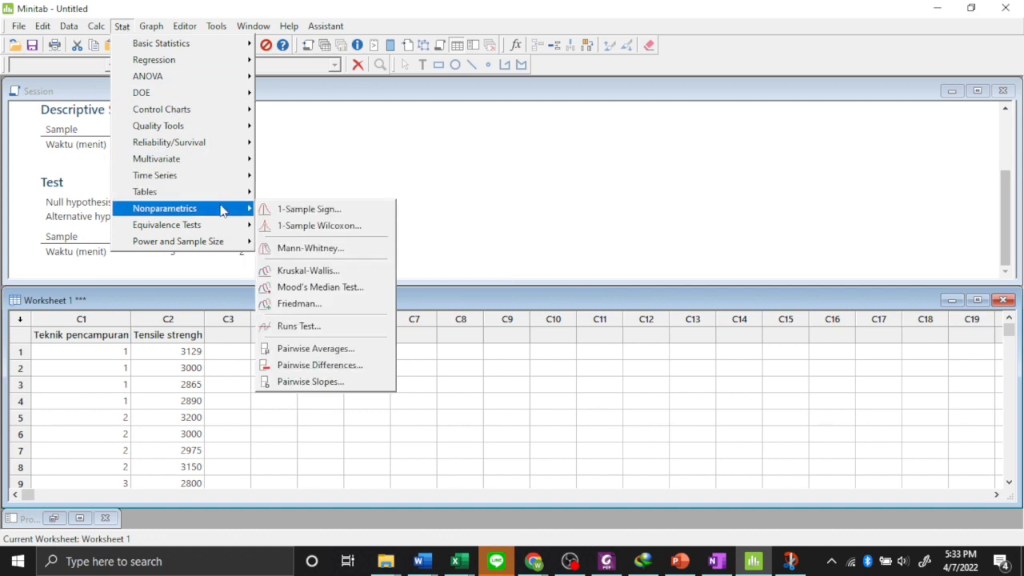
pyautogui.click(316, 270)
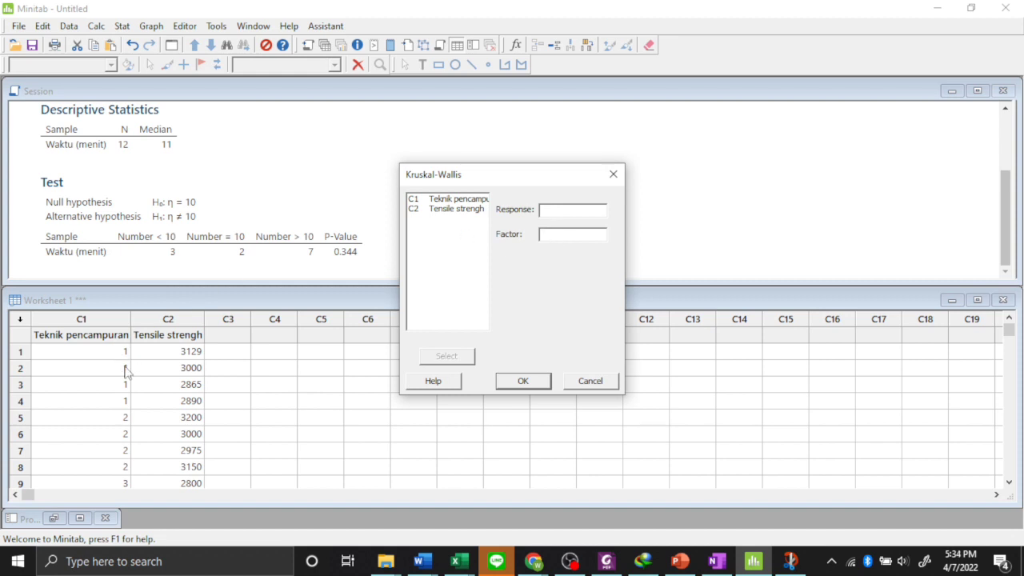
pyautogui.click(469, 210)
pyautogui.doubleClick(466, 201)
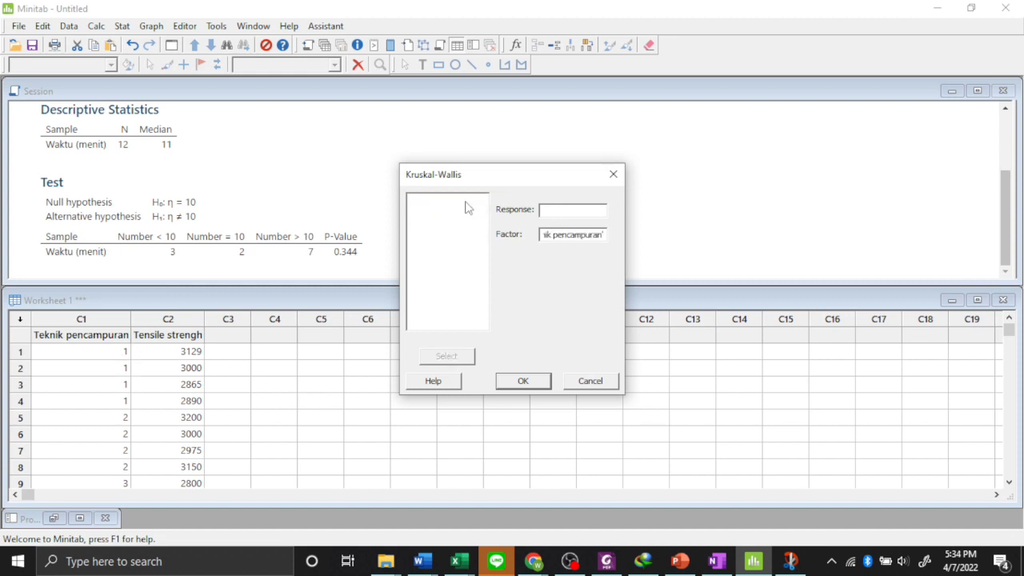
pyautogui.click(568, 212)
pyautogui.doubleClick(460, 209)
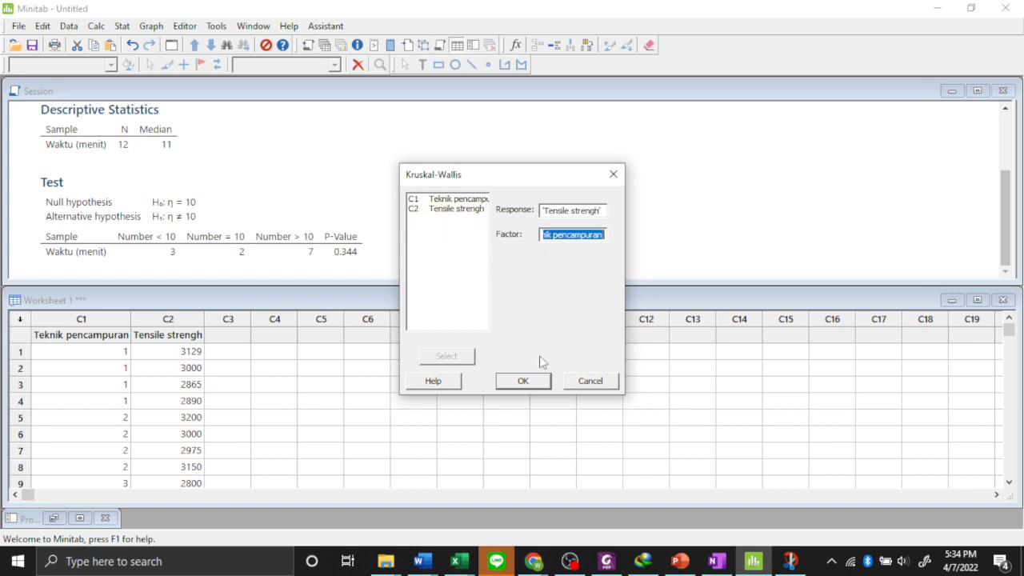
pyautogui.click(531, 384)
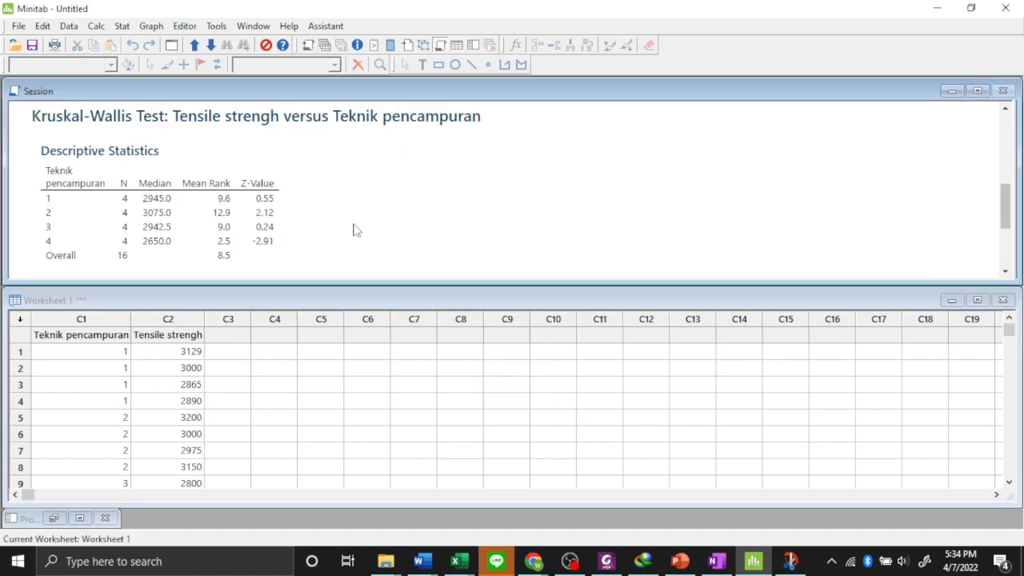
pyautogui.scroll(-3, 297, 155)
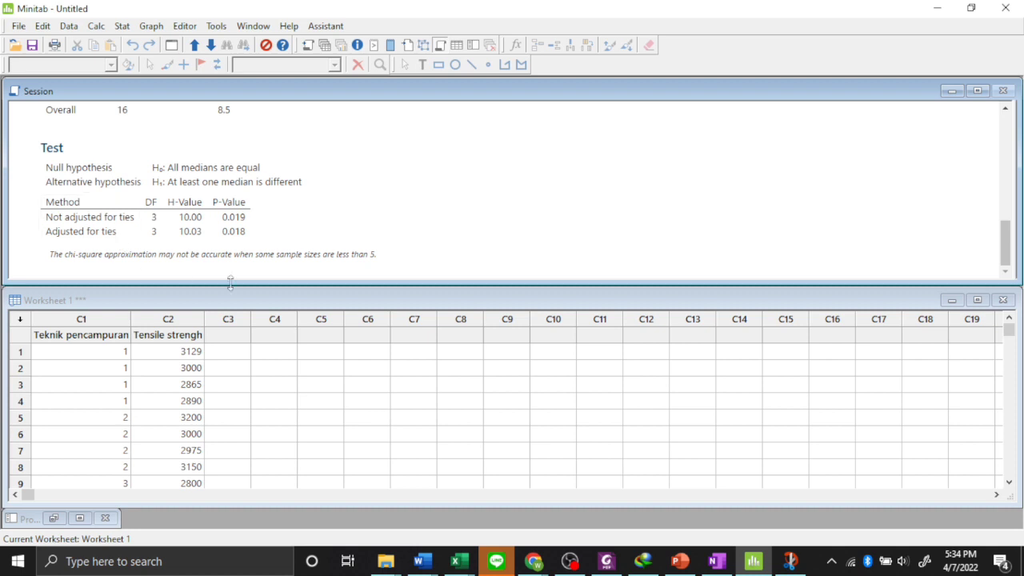
# Switch to the SOAL Latihan 3 workbook in Excel and examine the tied 3000 entries in the Data column of sheet Soal 5
pyautogui.moveTo(512, 567)
pyautogui.moveTo(470, 563)
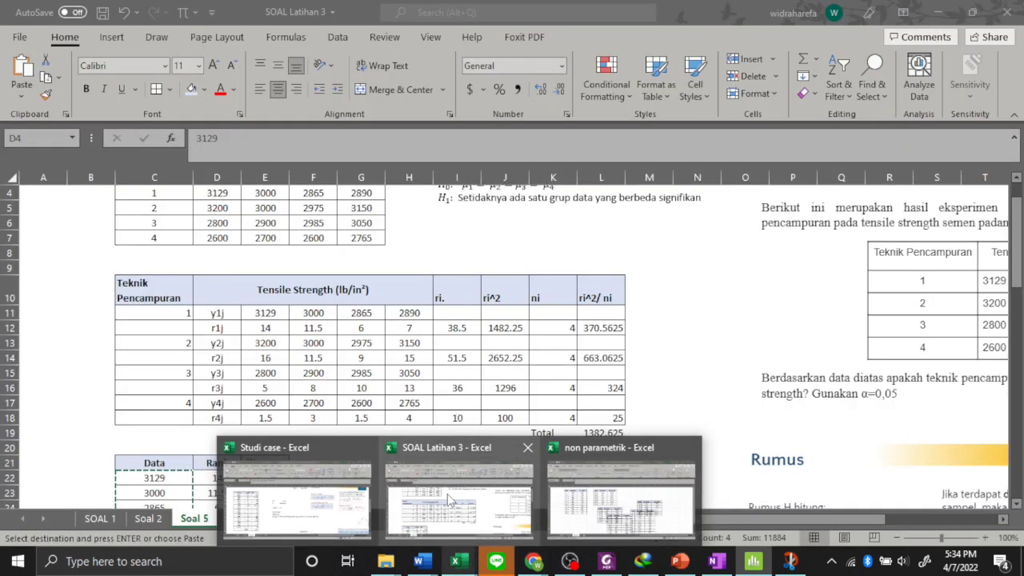
pyautogui.click(447, 493)
pyautogui.scroll(-3, 536, 440)
pyautogui.scroll(1, 220, 404)
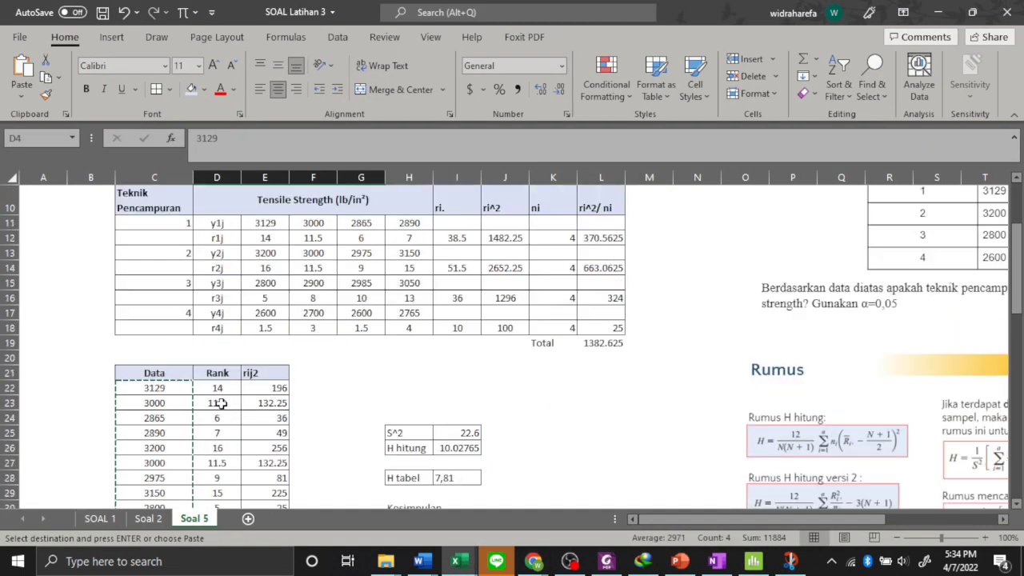
pyautogui.scroll(-1, 220, 403)
pyautogui.click(168, 346)
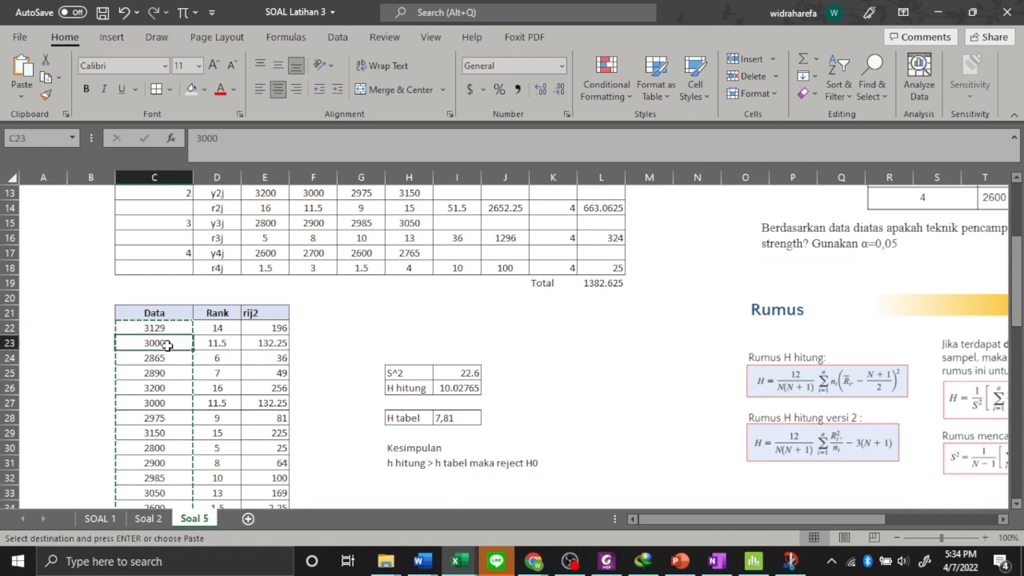
pyautogui.click(172, 403)
# Return to Minitab and examine the mean ranks and H-Value column of the Kruskal-Wallis output
pyautogui.hotkey('alt', 'Tab')
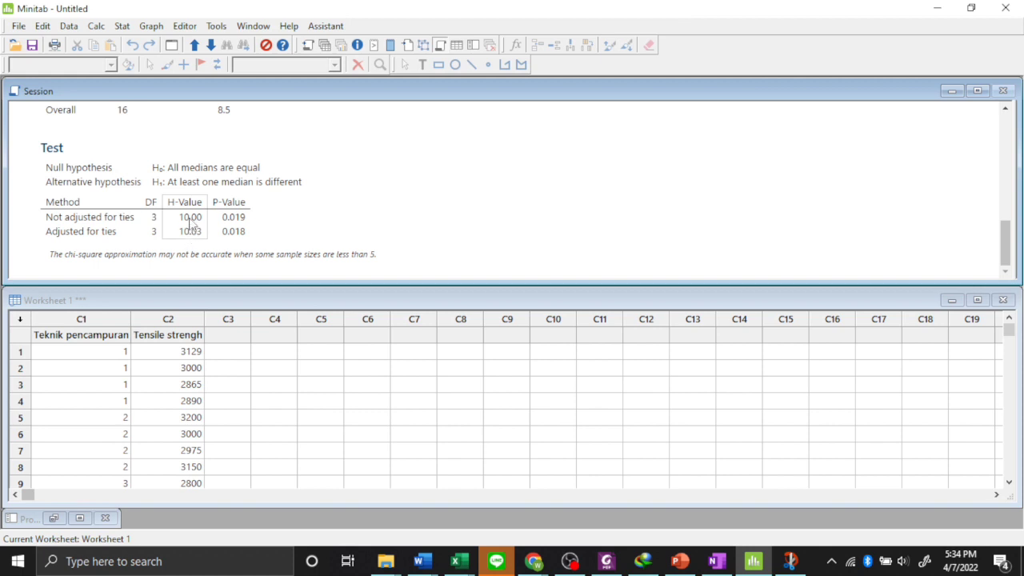
pyautogui.click(191, 225)
pyautogui.scroll(2, 293, 276)
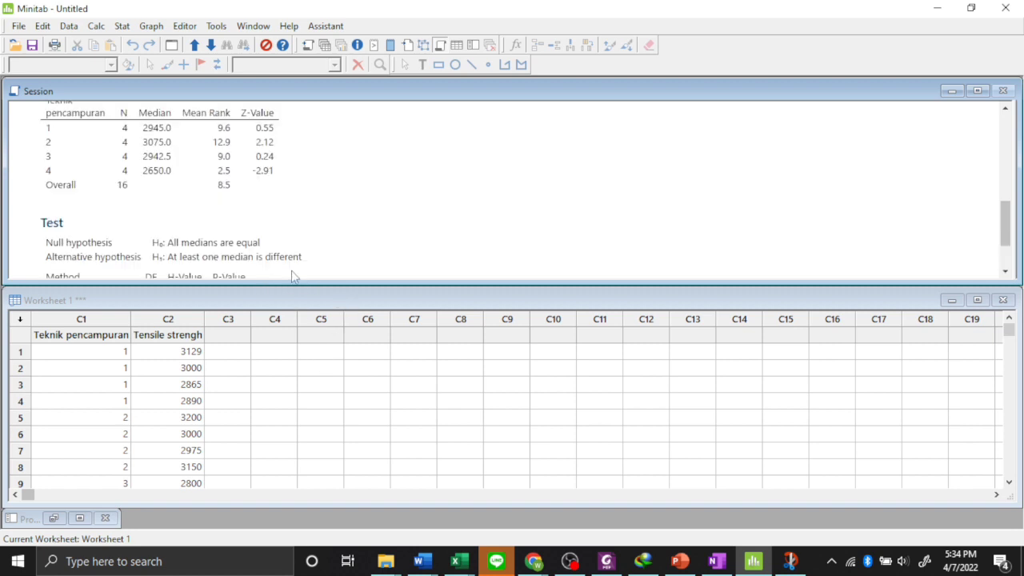
pyautogui.scroll(-2, 295, 272)
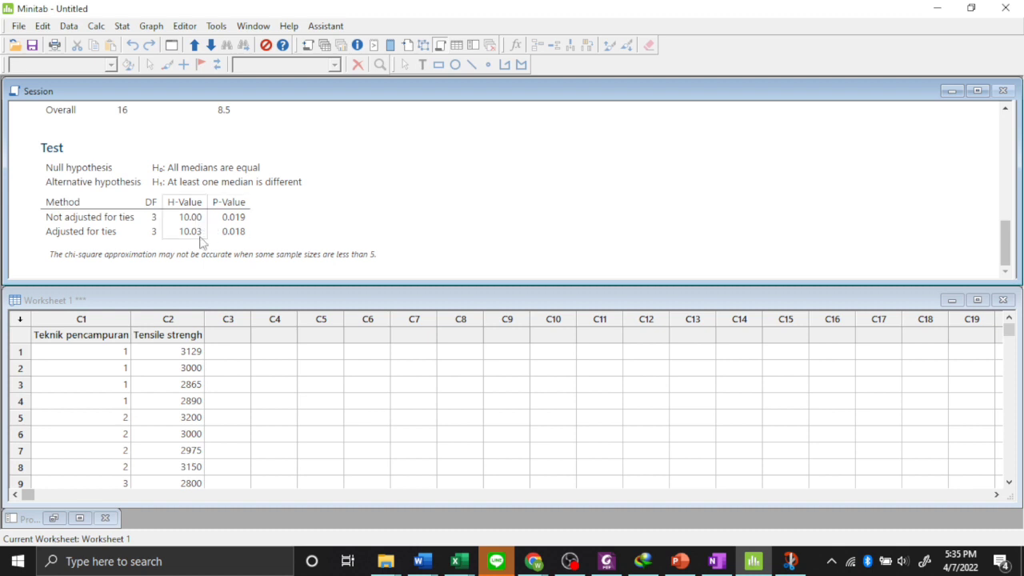
# Check the H hitung cell in the SOAL Latihan 3 workbook in Excel against the ties-adjusted H-value in Minitab
pyautogui.moveTo(469, 552)
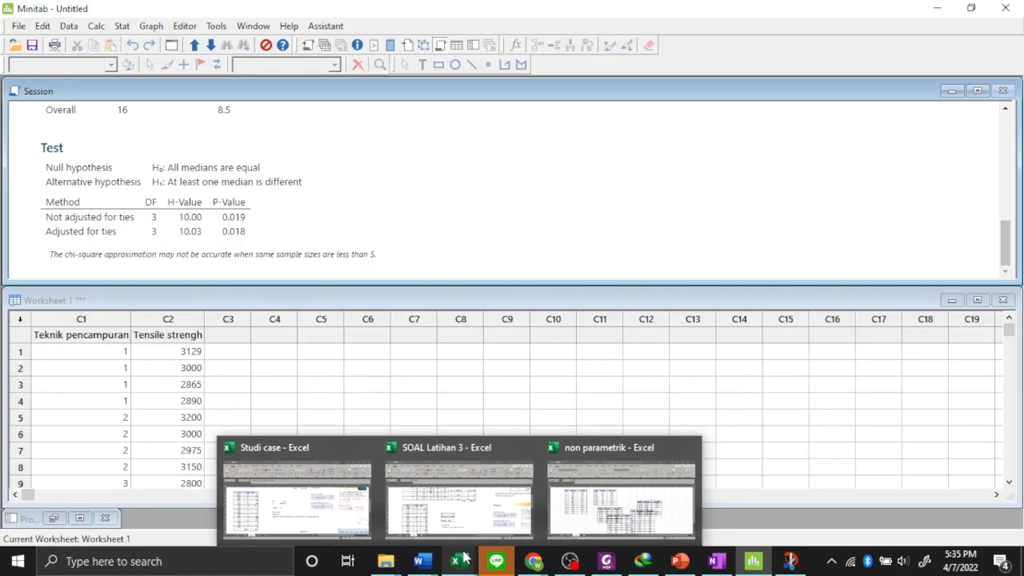
pyautogui.click(464, 518)
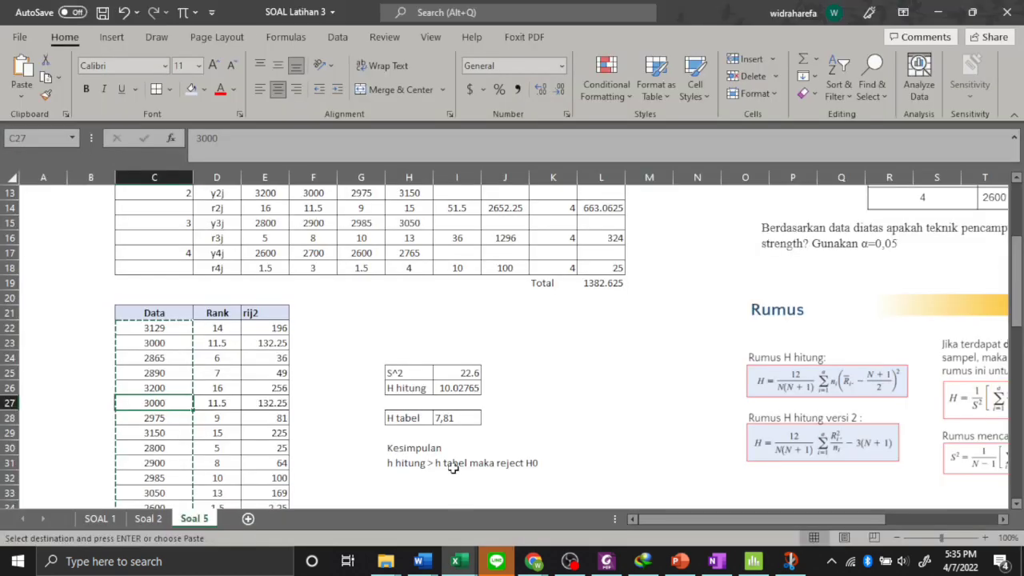
pyautogui.click(476, 388)
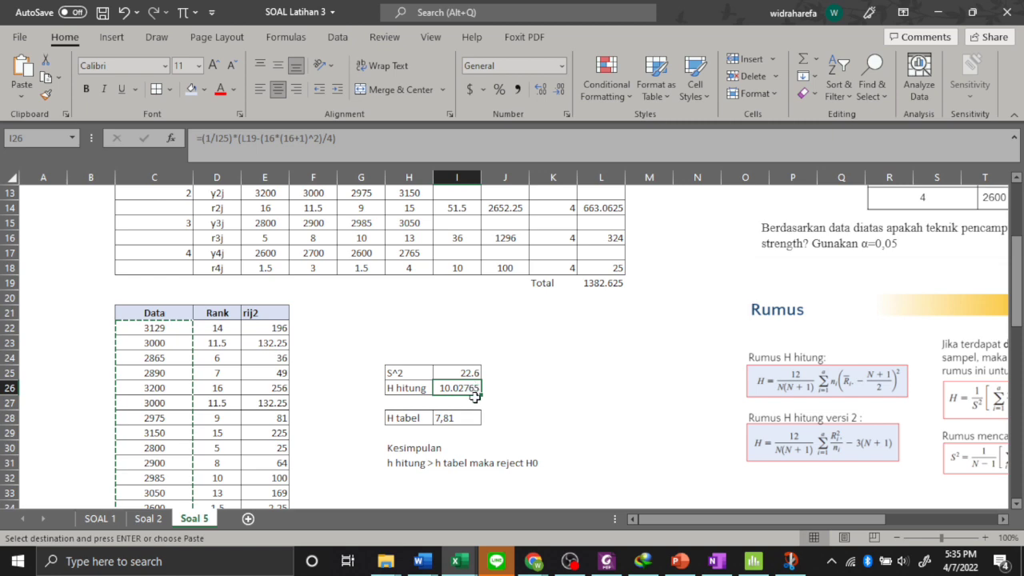
pyautogui.hotkey('alt', 'Tab')
pyautogui.click(400, 379)
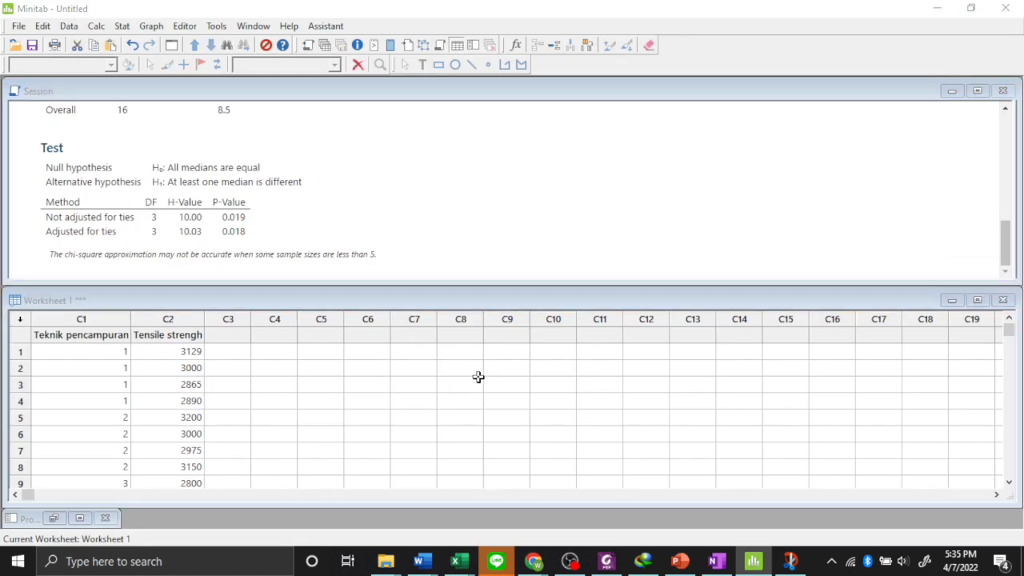
# Review the hypotheses, conclusion and rejection criterion on Excel's Soal 5 sheet, and return to the test results in Minitab
pyautogui.hotkey('alt', 'Tab')
pyautogui.scroll(-1, 495, 428)
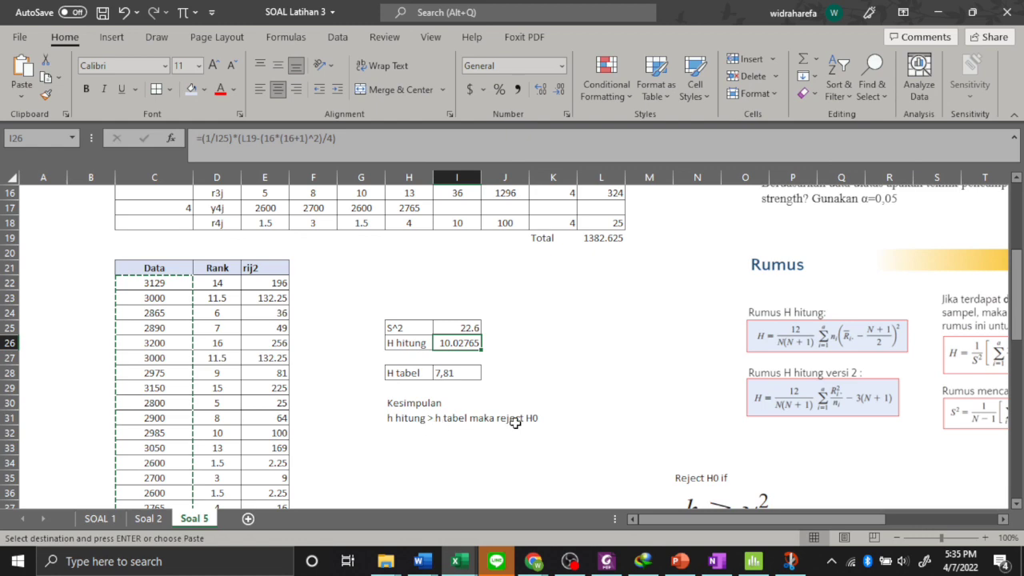
pyautogui.scroll(3, 535, 421)
pyautogui.scroll(2, 536, 421)
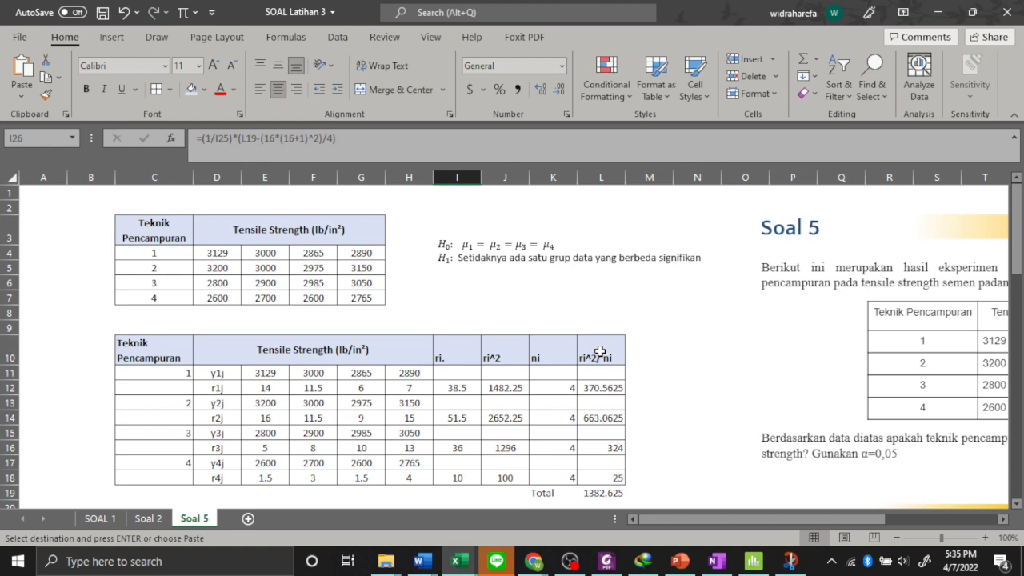
pyautogui.scroll(-4, 624, 355)
pyautogui.scroll(-3, 624, 355)
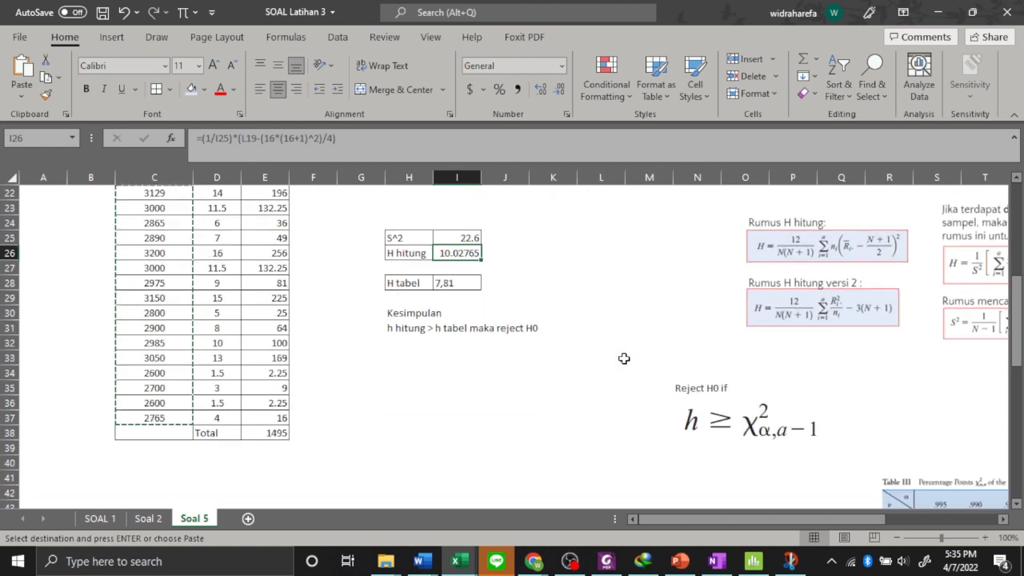
pyautogui.hotkey('alt', 'Tab')
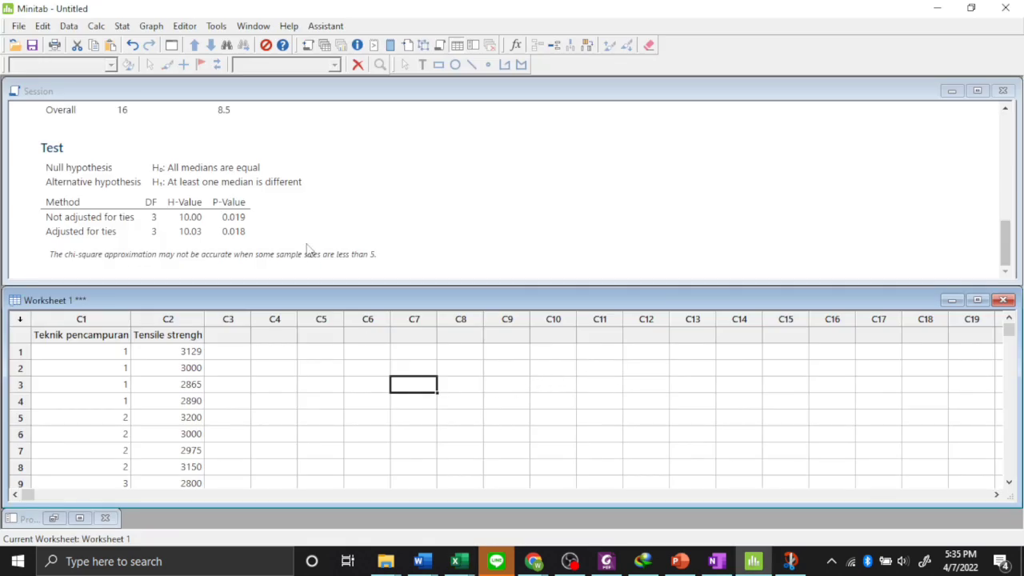